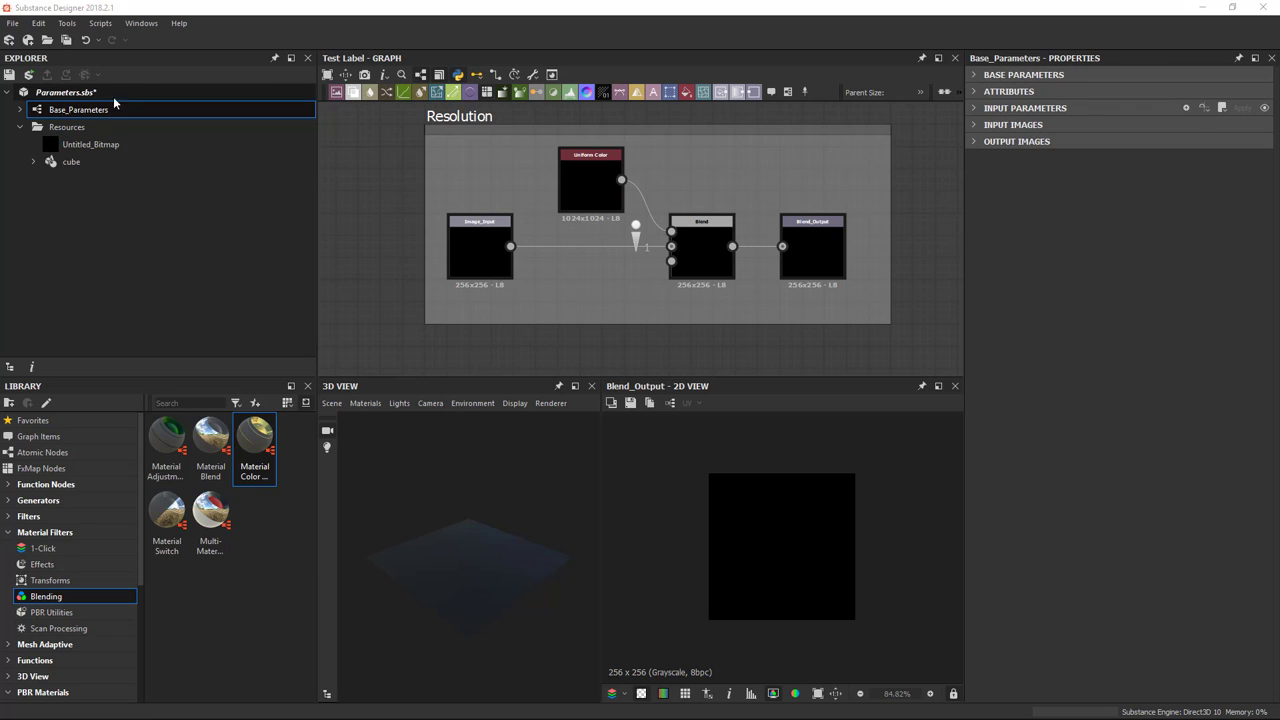
click(88, 145)
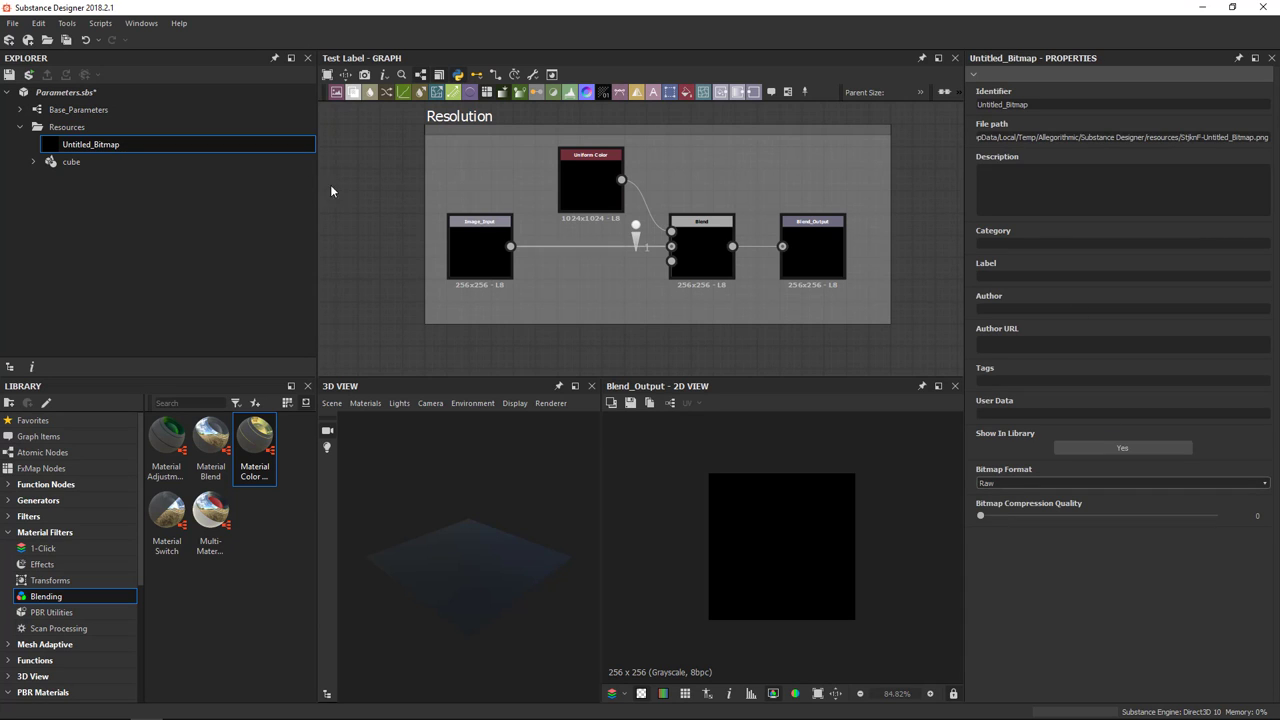
click(60, 127)
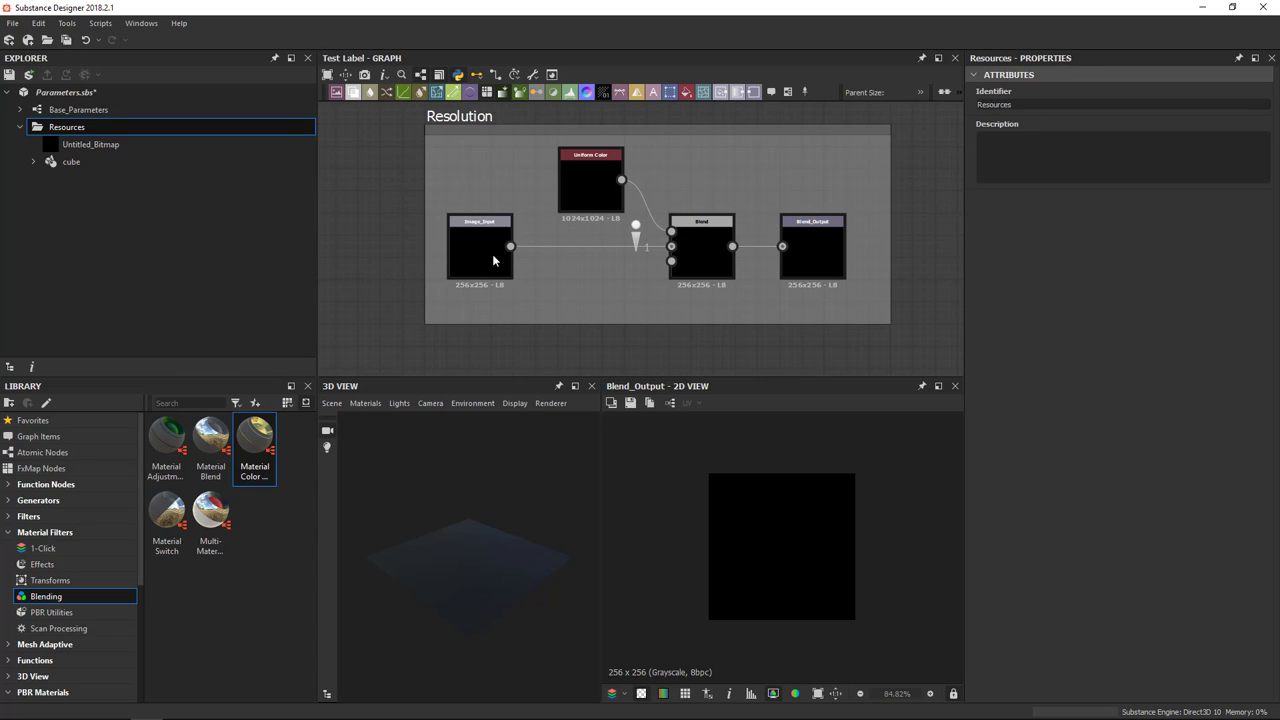
click(371, 199)
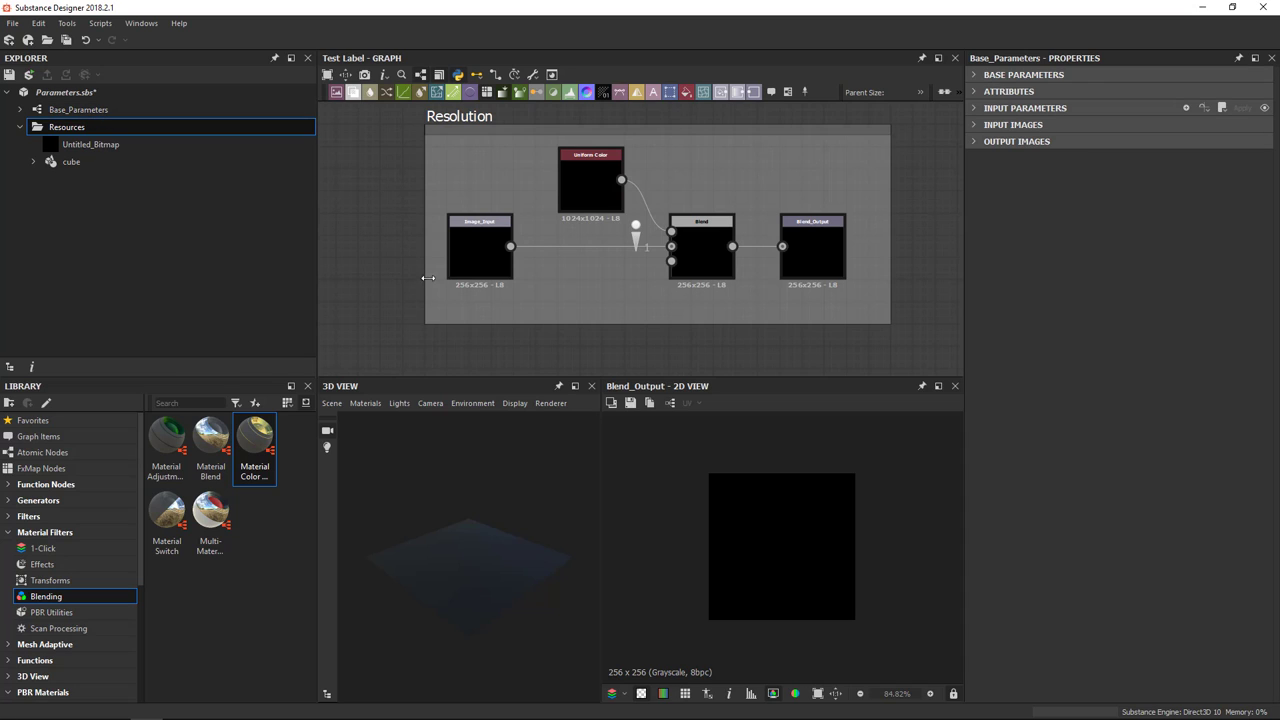
click(480, 246)
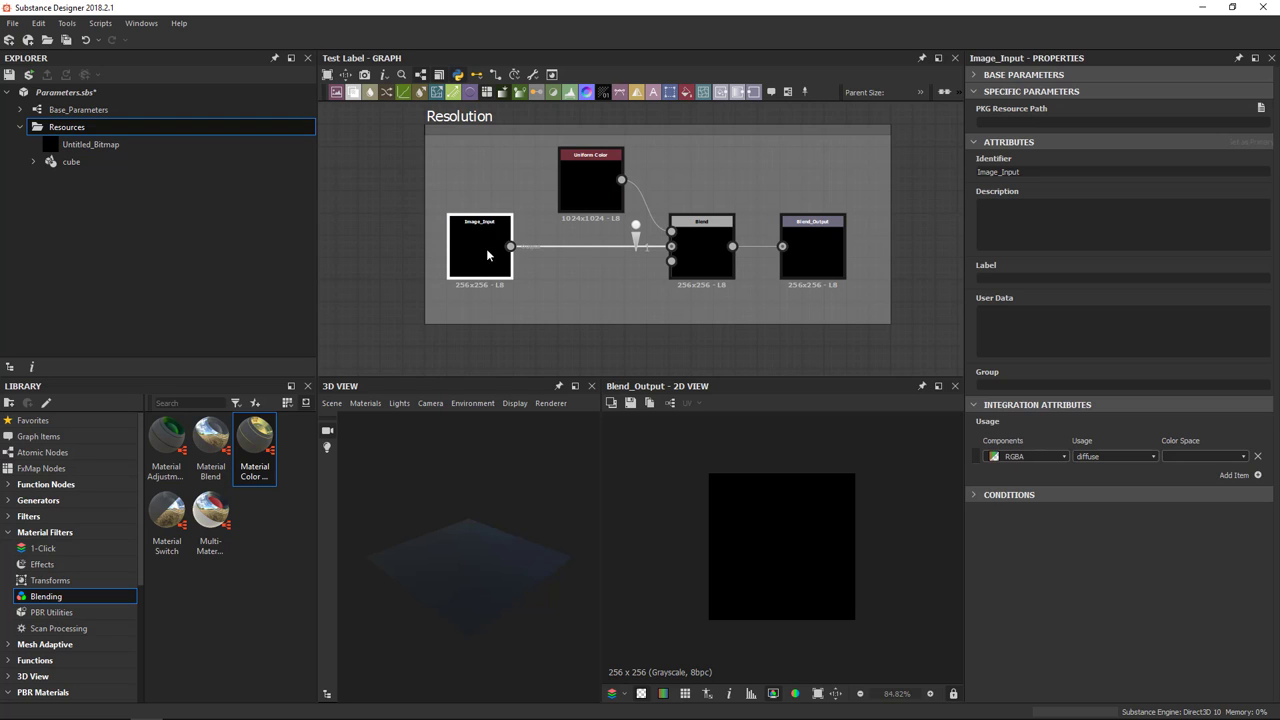
click(583, 173)
click(484, 127)
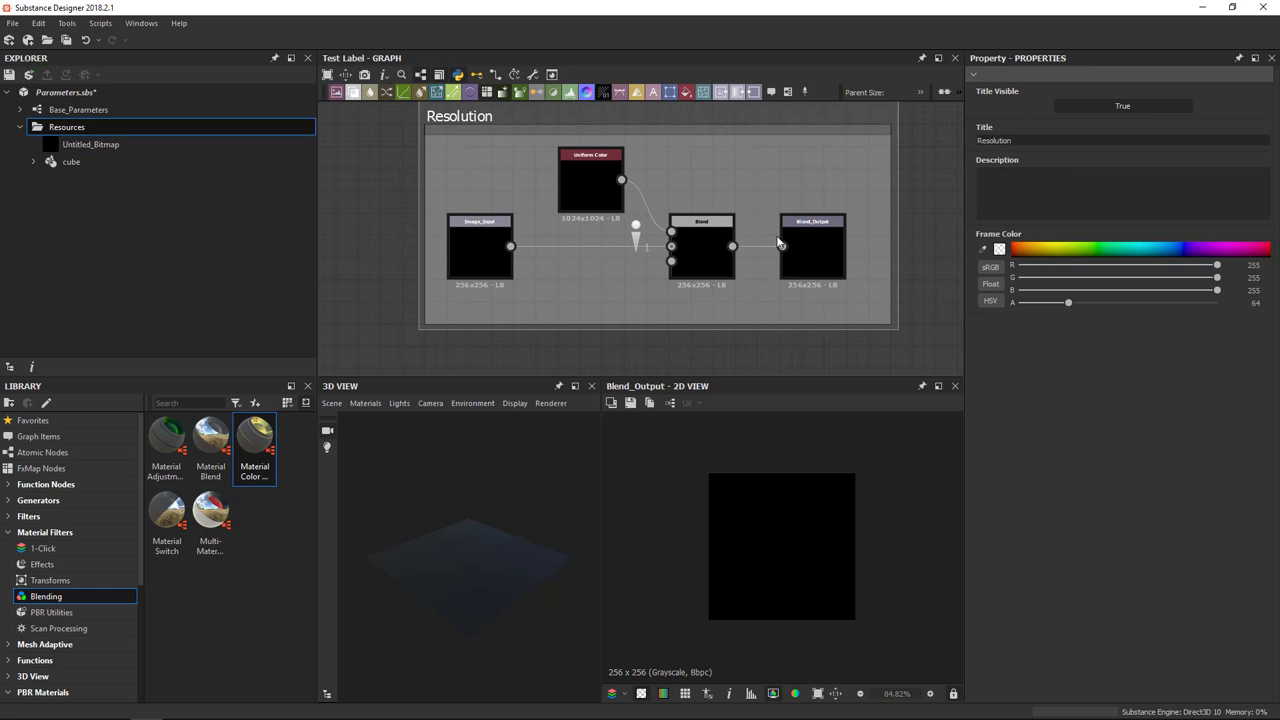
click(408, 246)
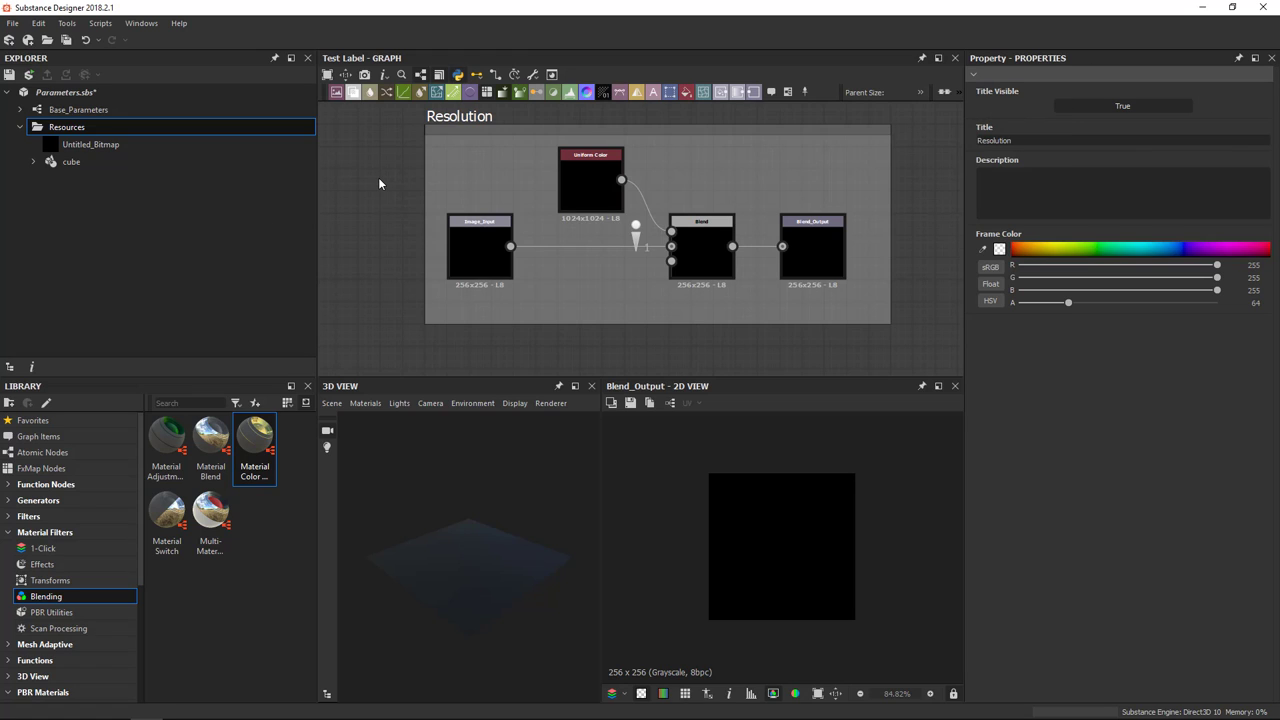
click(514, 182)
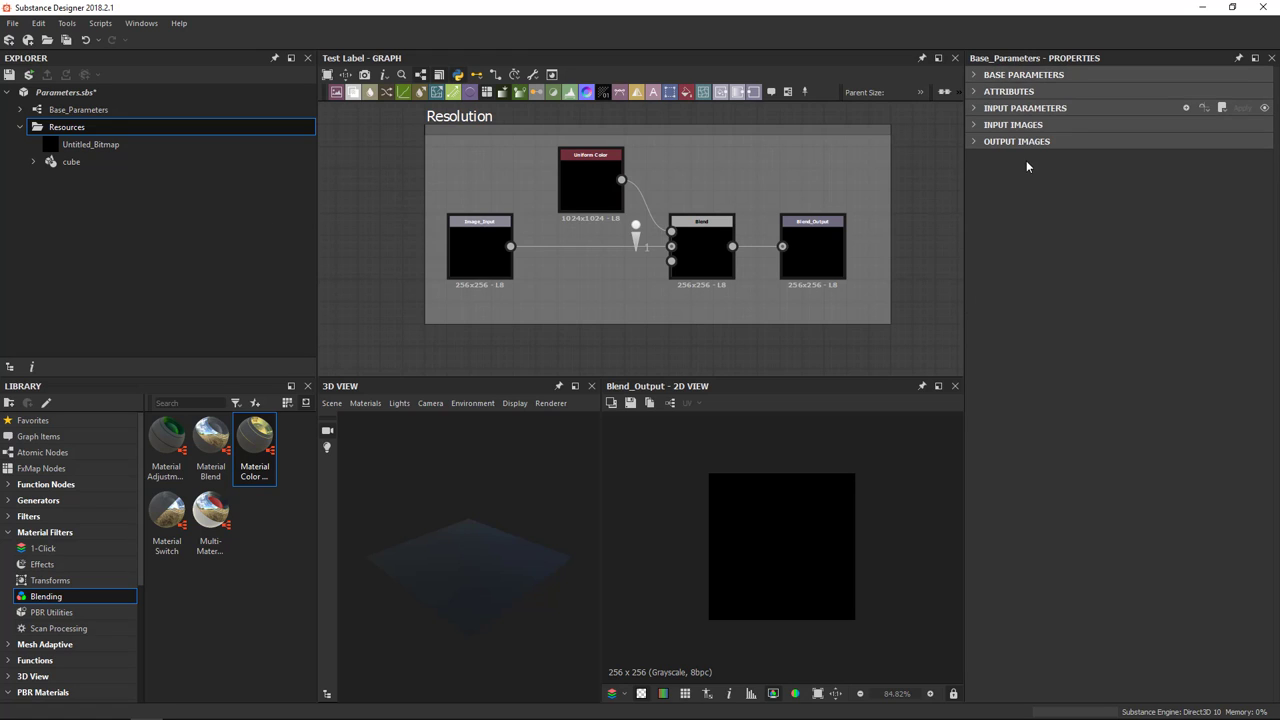
Expand, then collapse, the graph's Base Parameters and Attributes sections
click(975, 75)
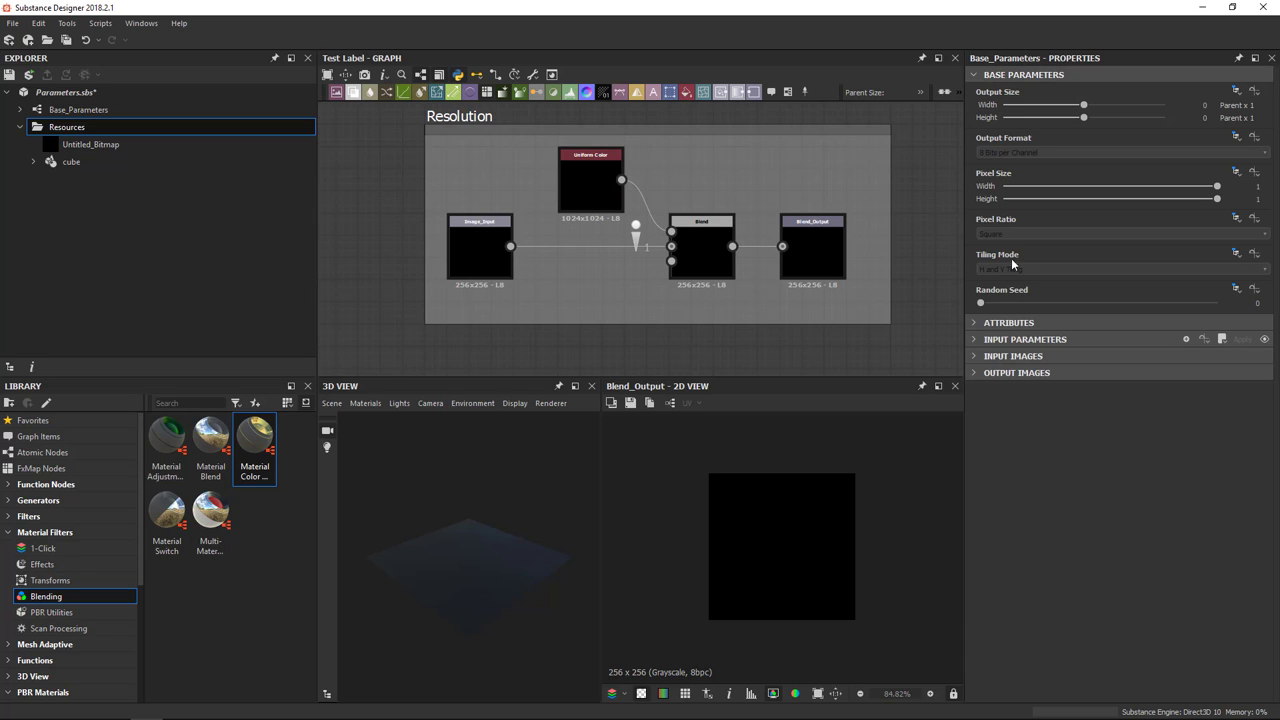
click(985, 322)
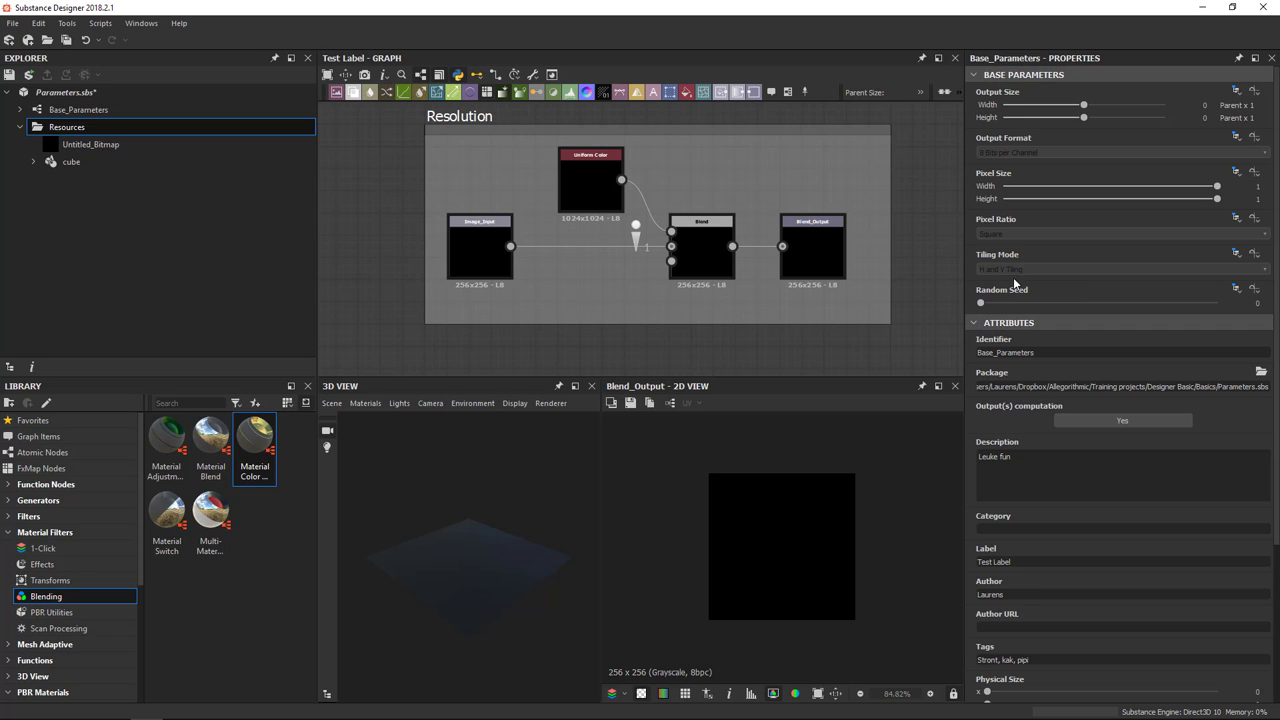
click(975, 75)
click(1020, 91)
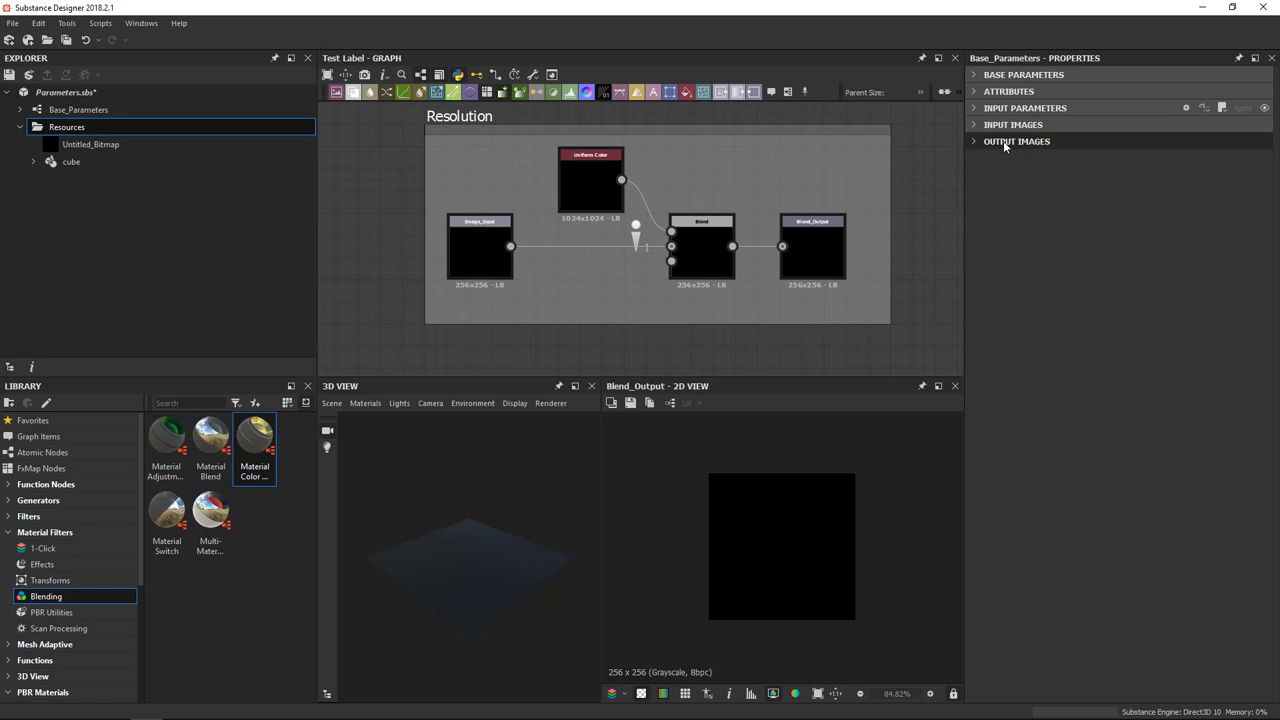
Check Uniform Color and Untitled_Bitmap, save the Parameters package, and expand the graph's Base Parameters
click(585, 182)
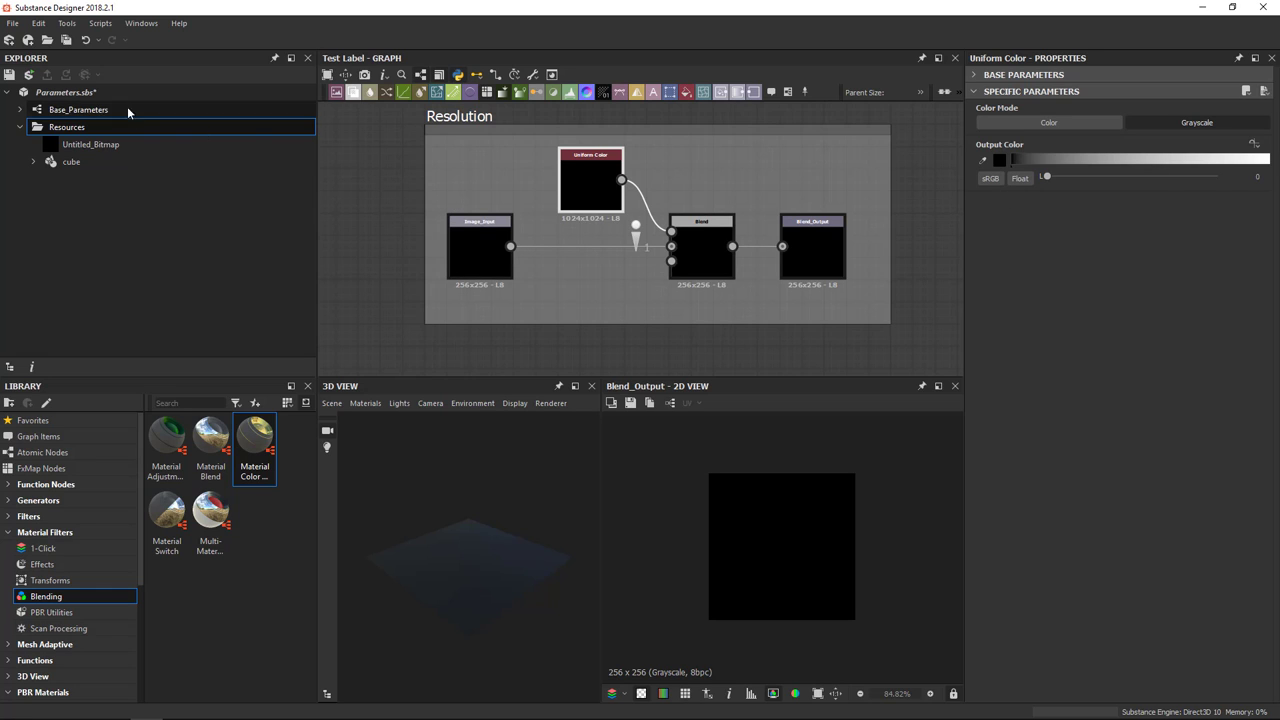
click(90, 144)
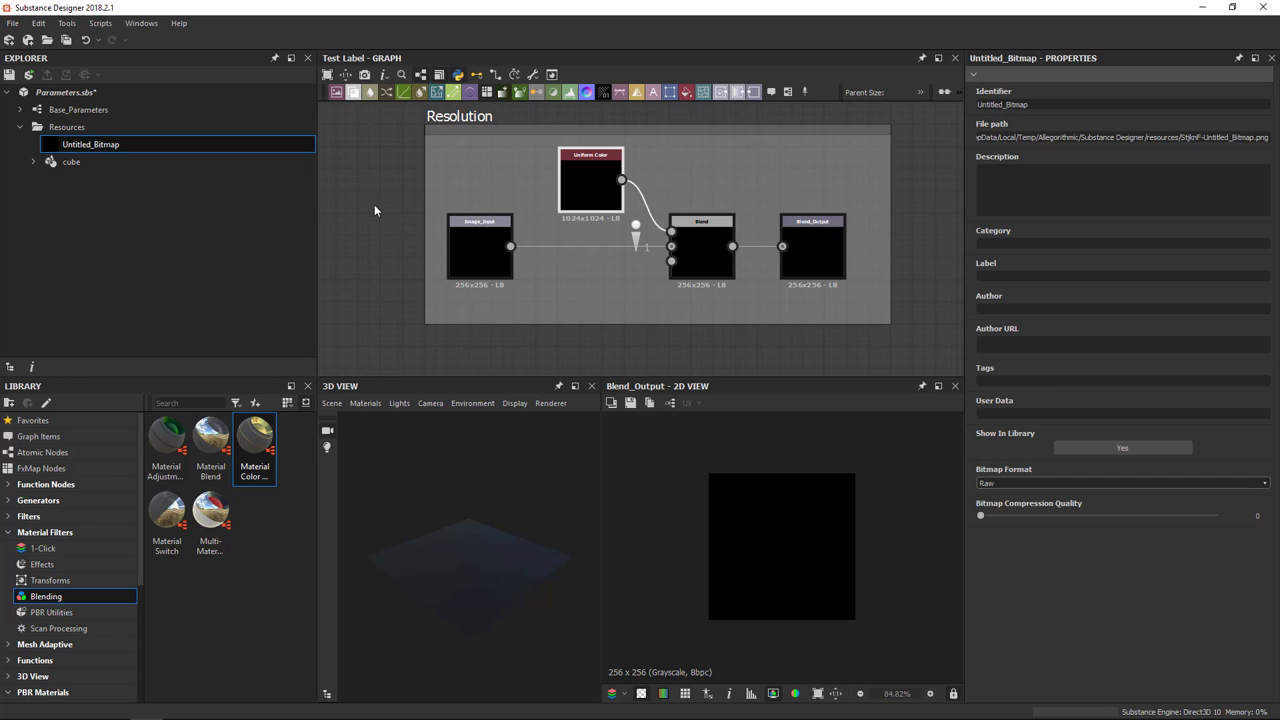
click(367, 176)
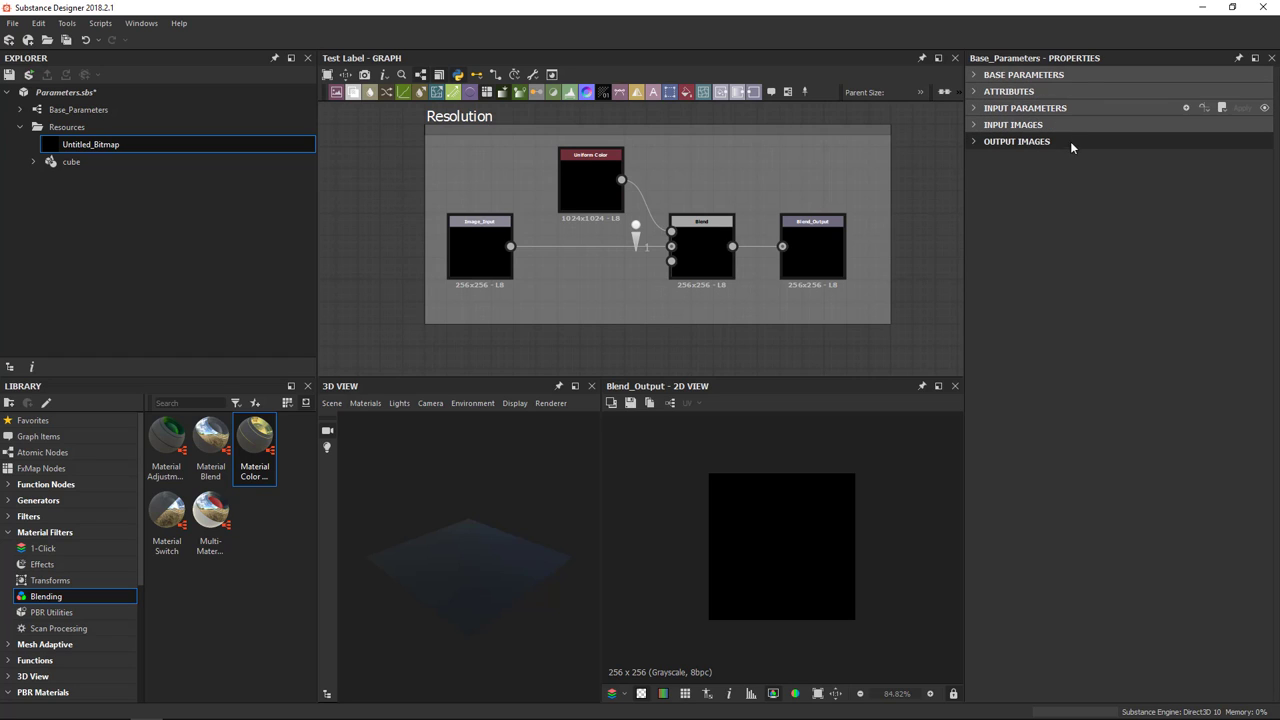
key(ctrl+s)
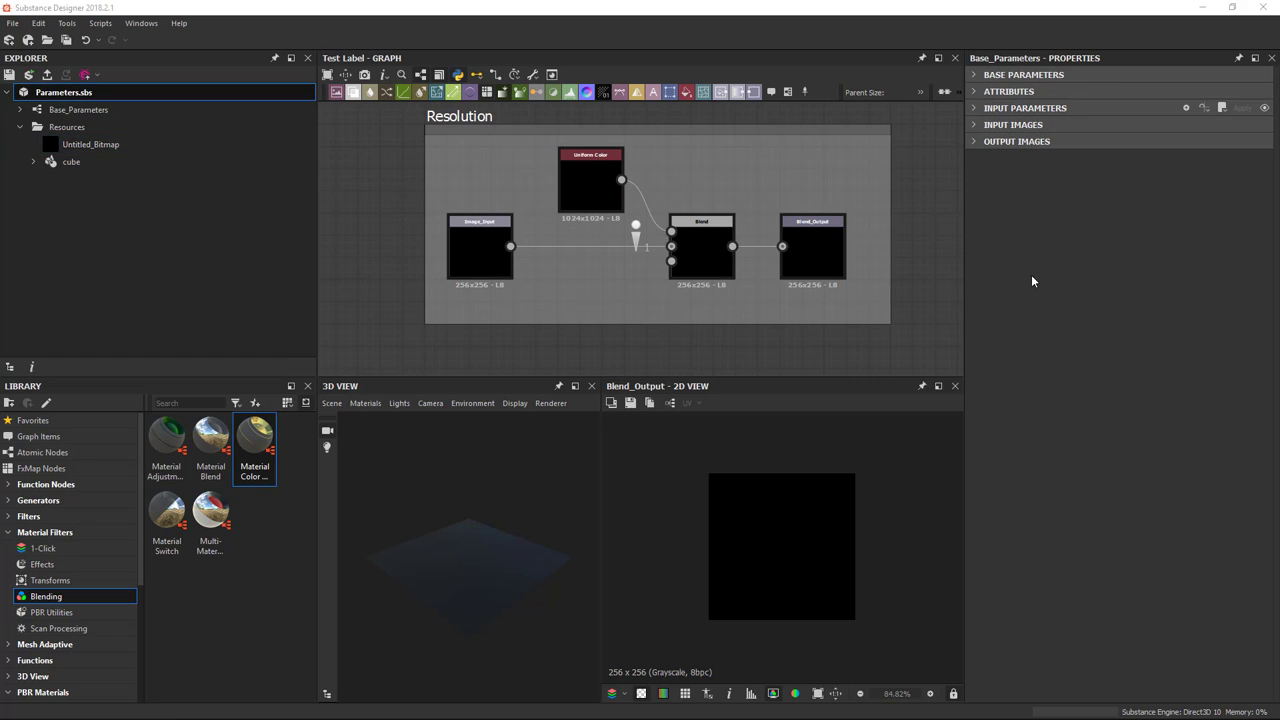
click(973, 75)
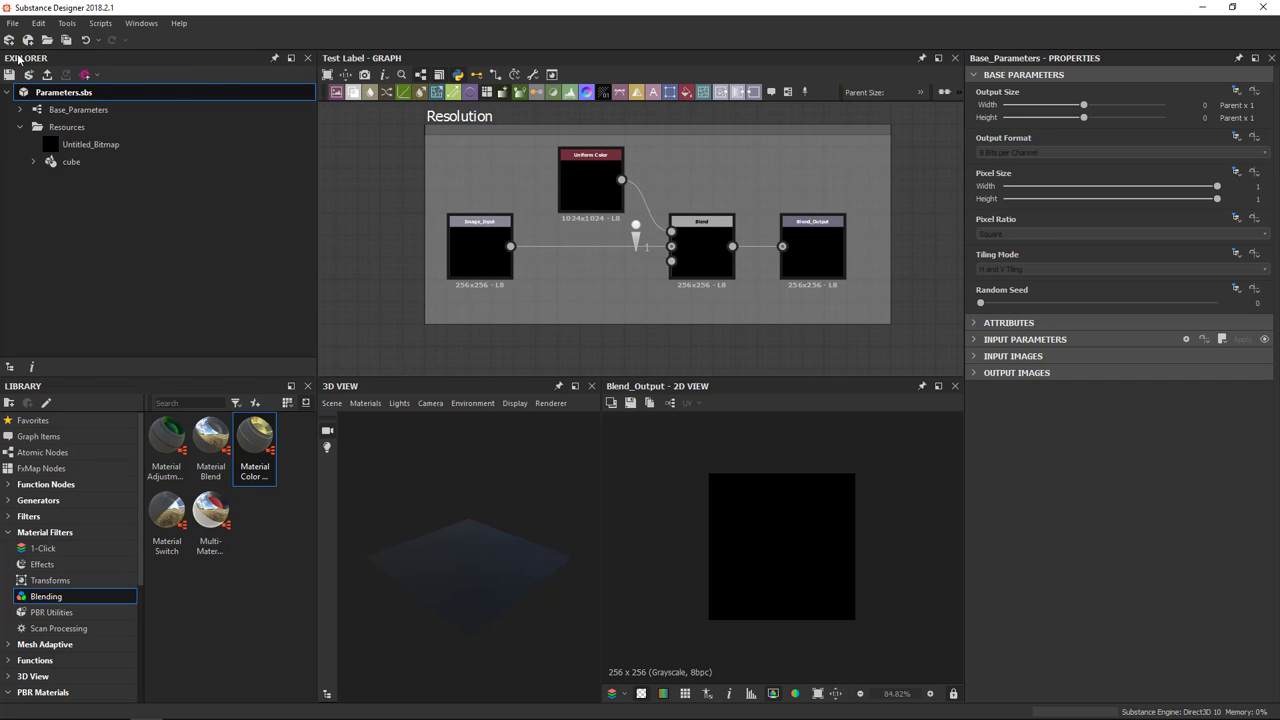
click(12, 23)
click(40, 40)
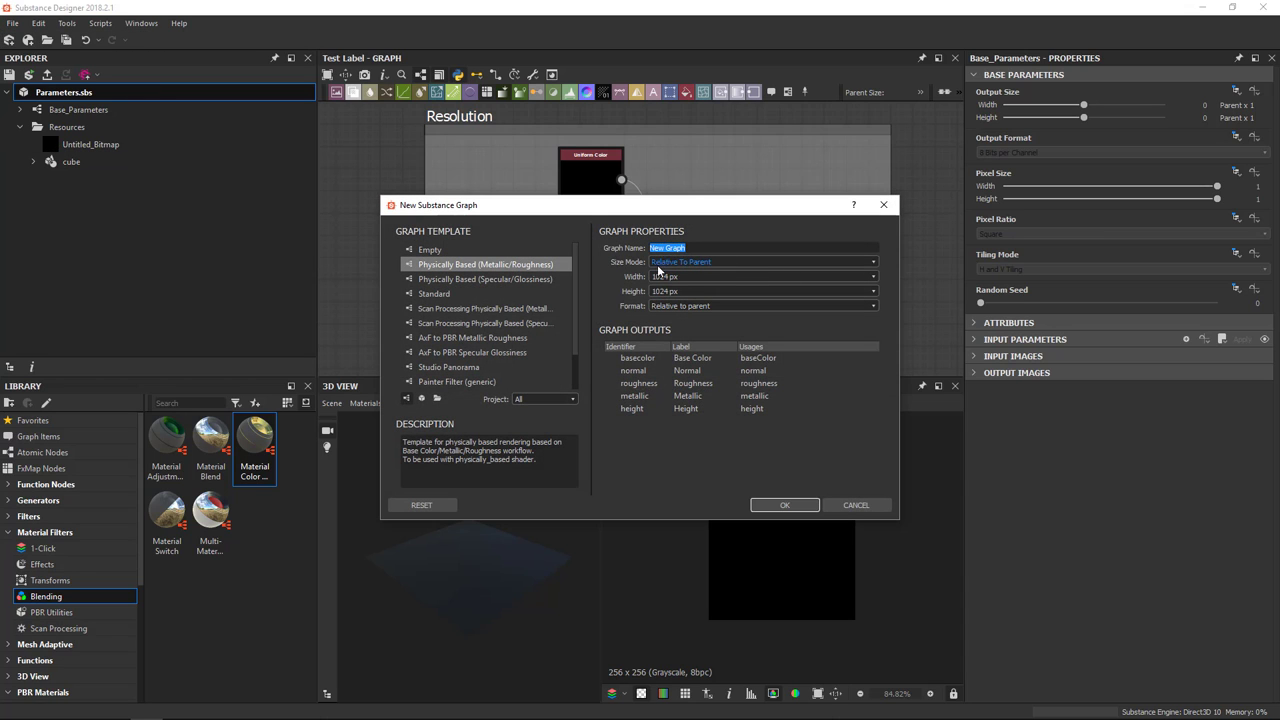
click(688, 263)
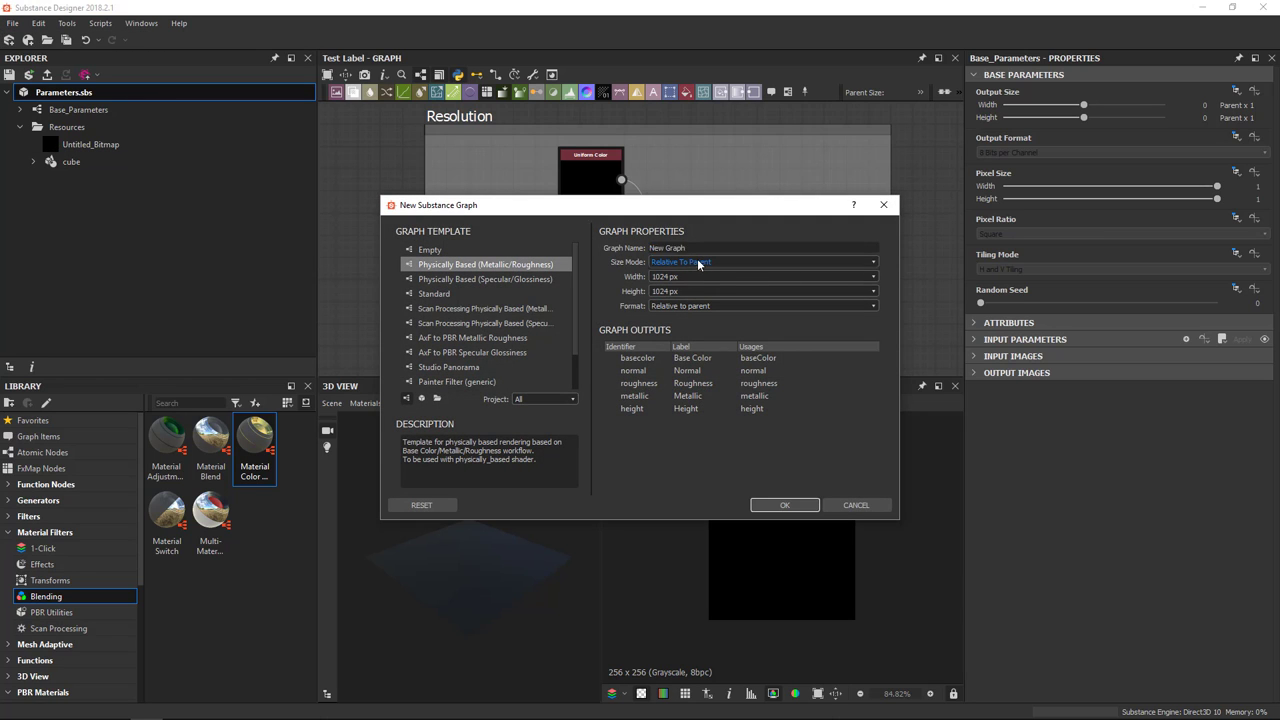
click(613, 266)
click(884, 204)
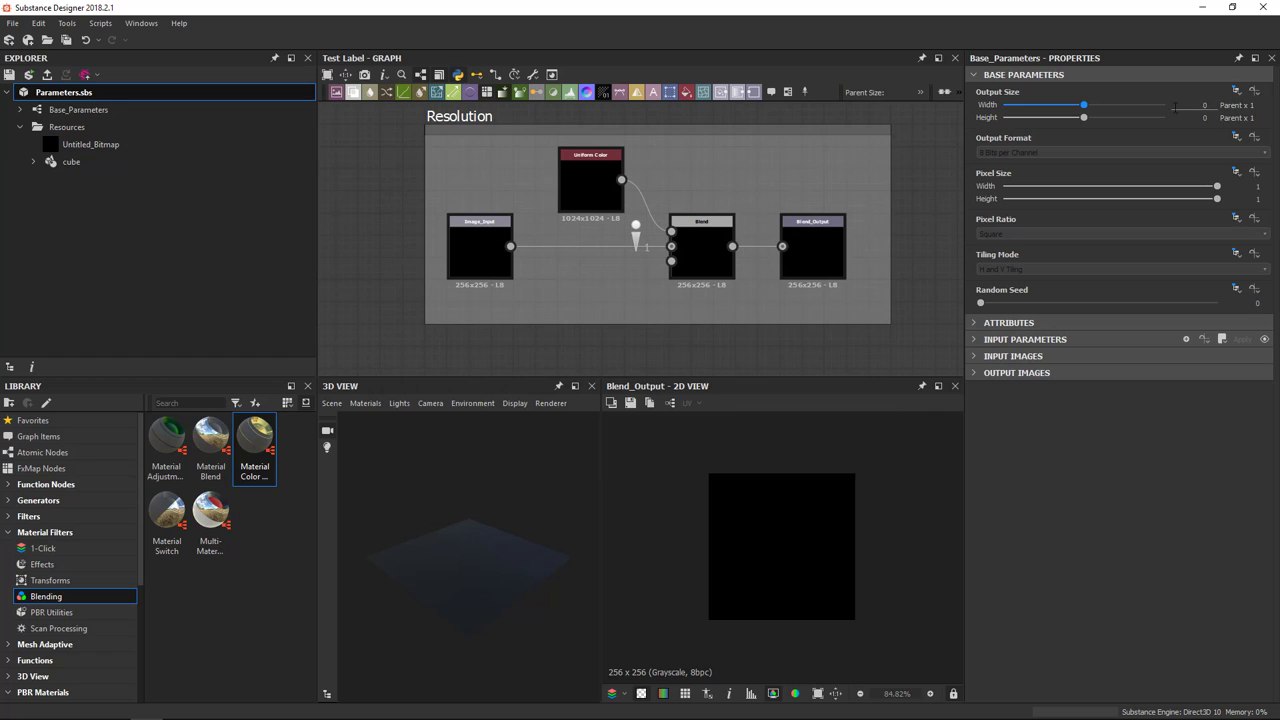
click(1237, 90)
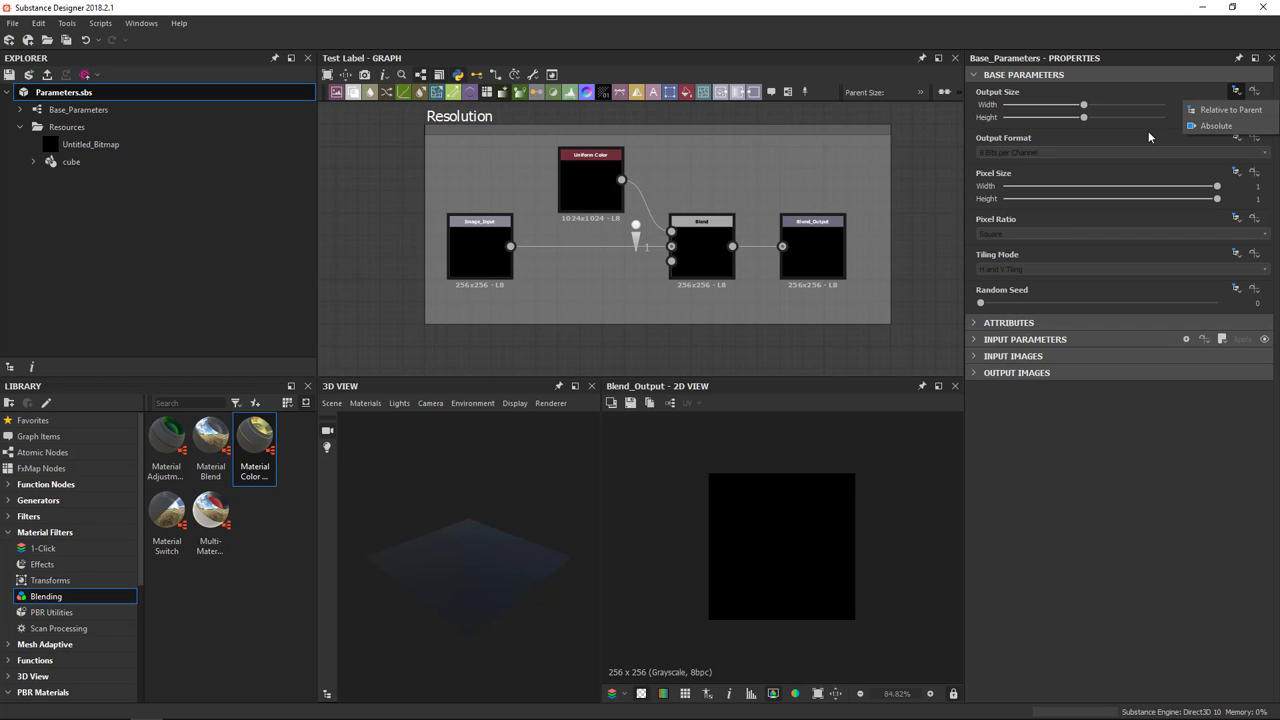
click(932, 189)
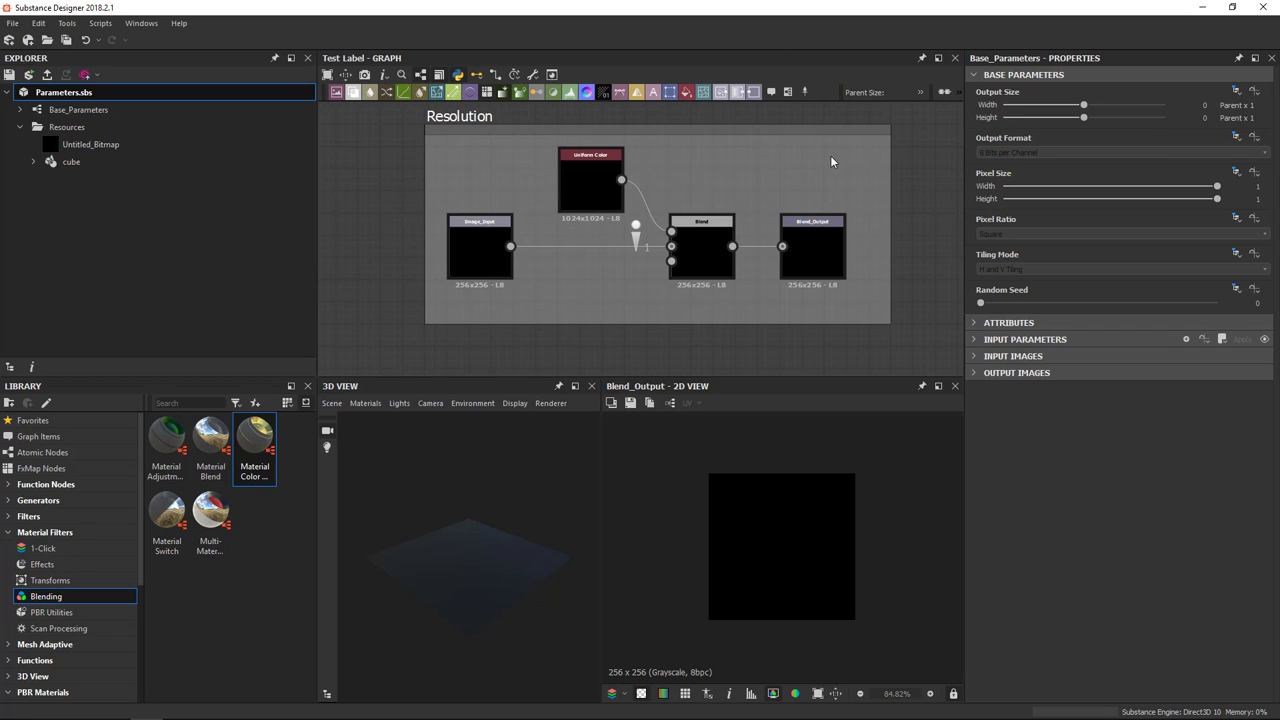
click(921, 92)
click(850, 102)
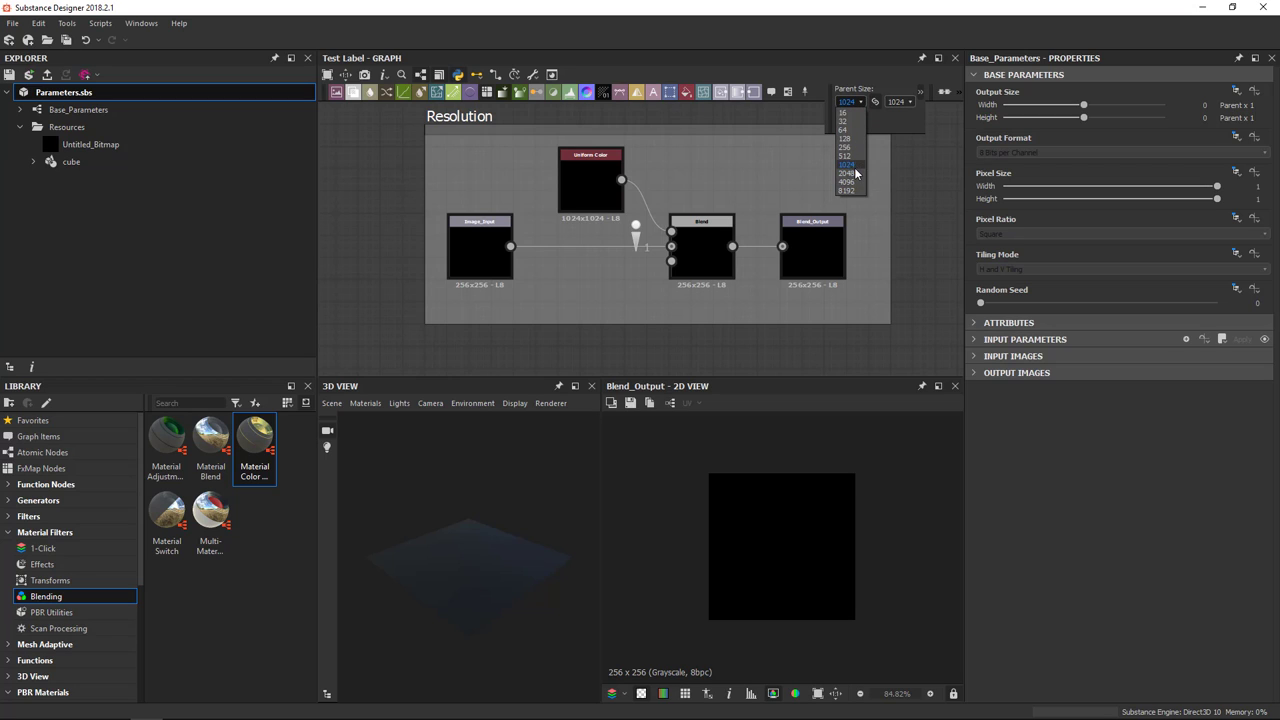
click(936, 160)
click(940, 176)
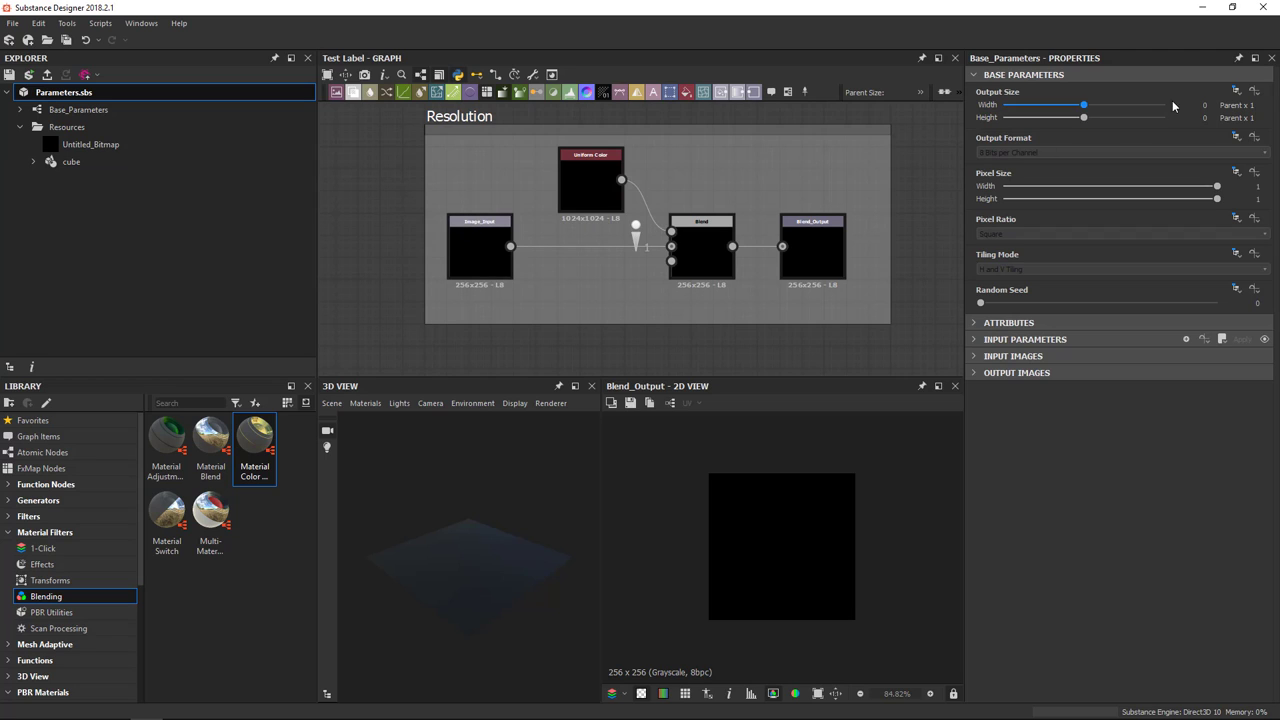
Keep Image_Input's output size Absolute and inspect the Uniform Color node's base parameters
click(481, 252)
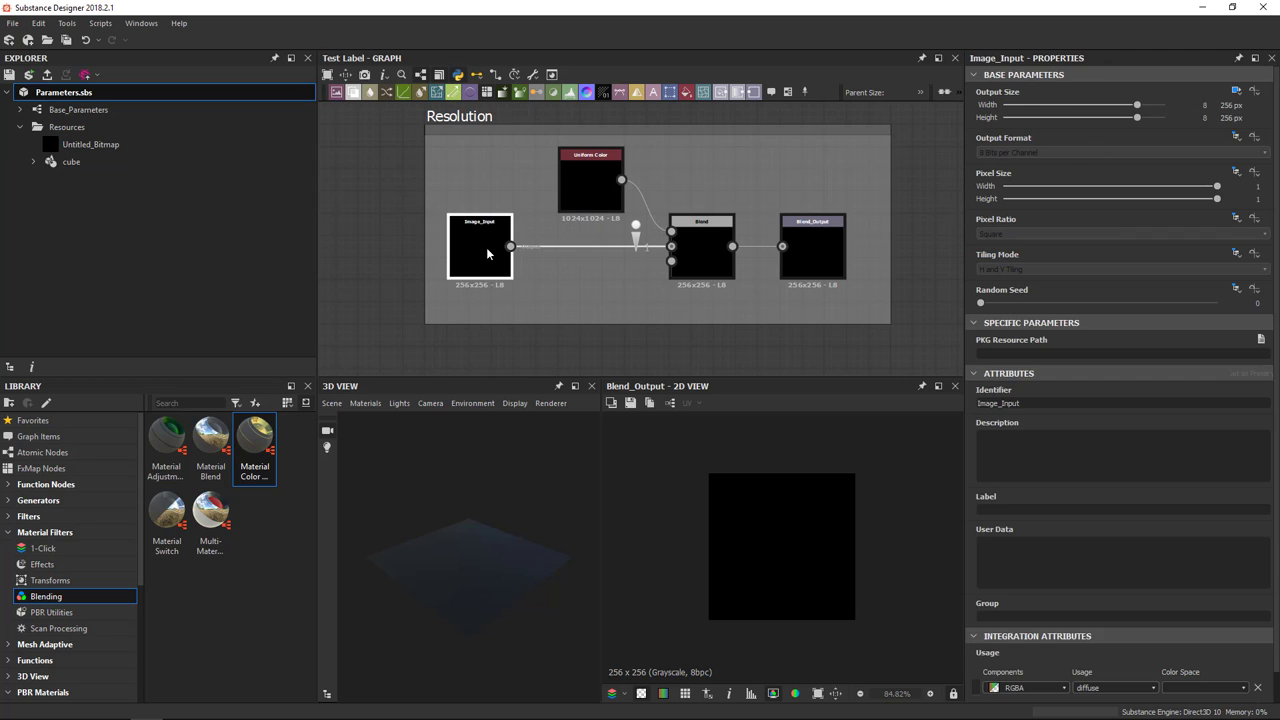
click(1238, 92)
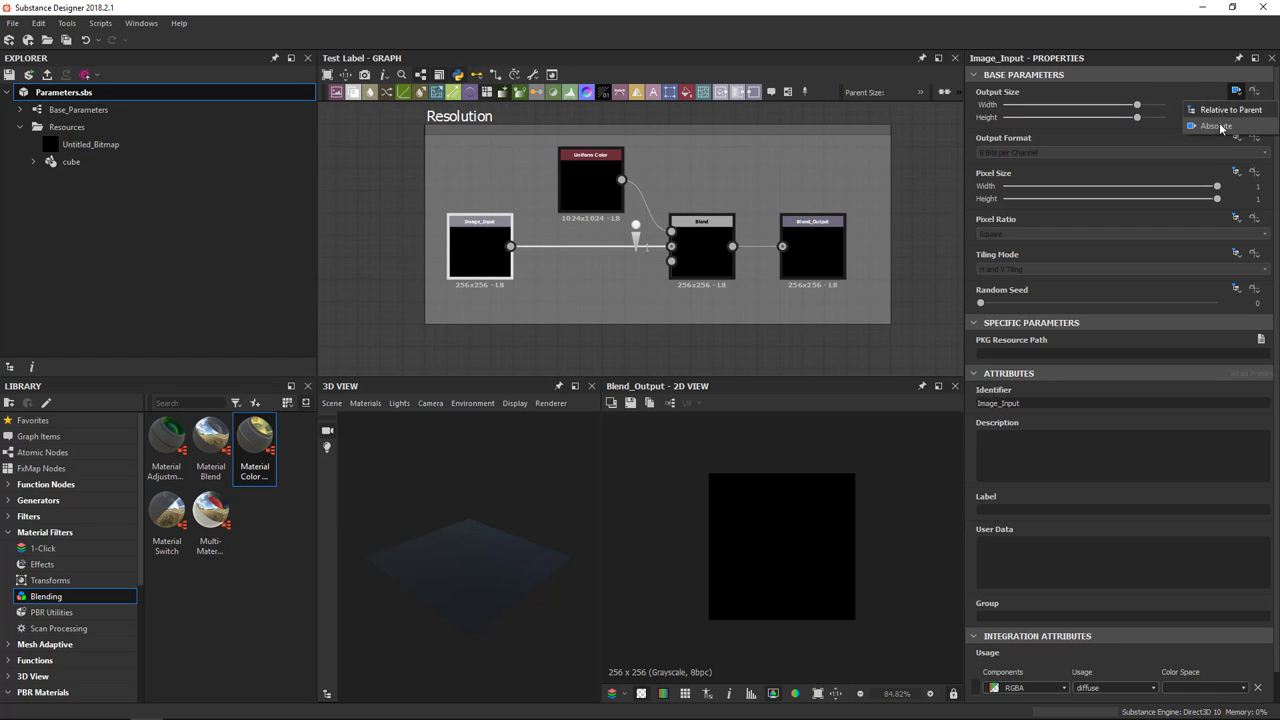
click(1226, 113)
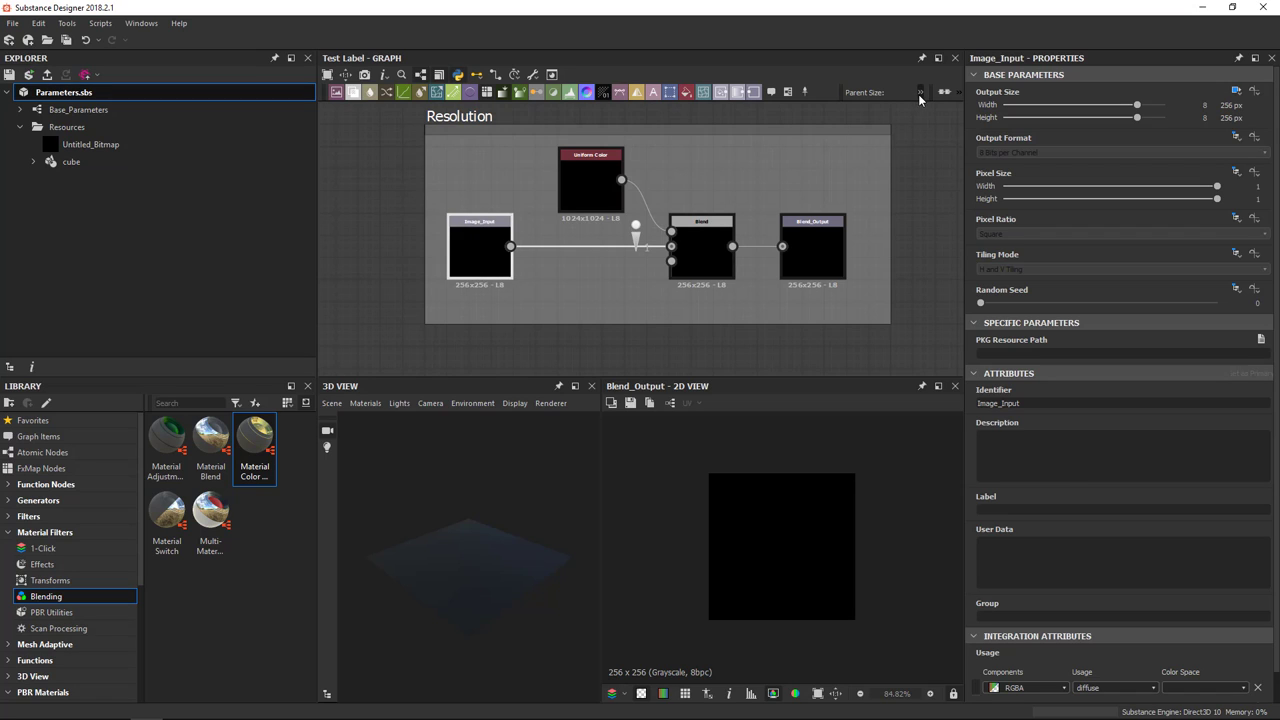
click(422, 316)
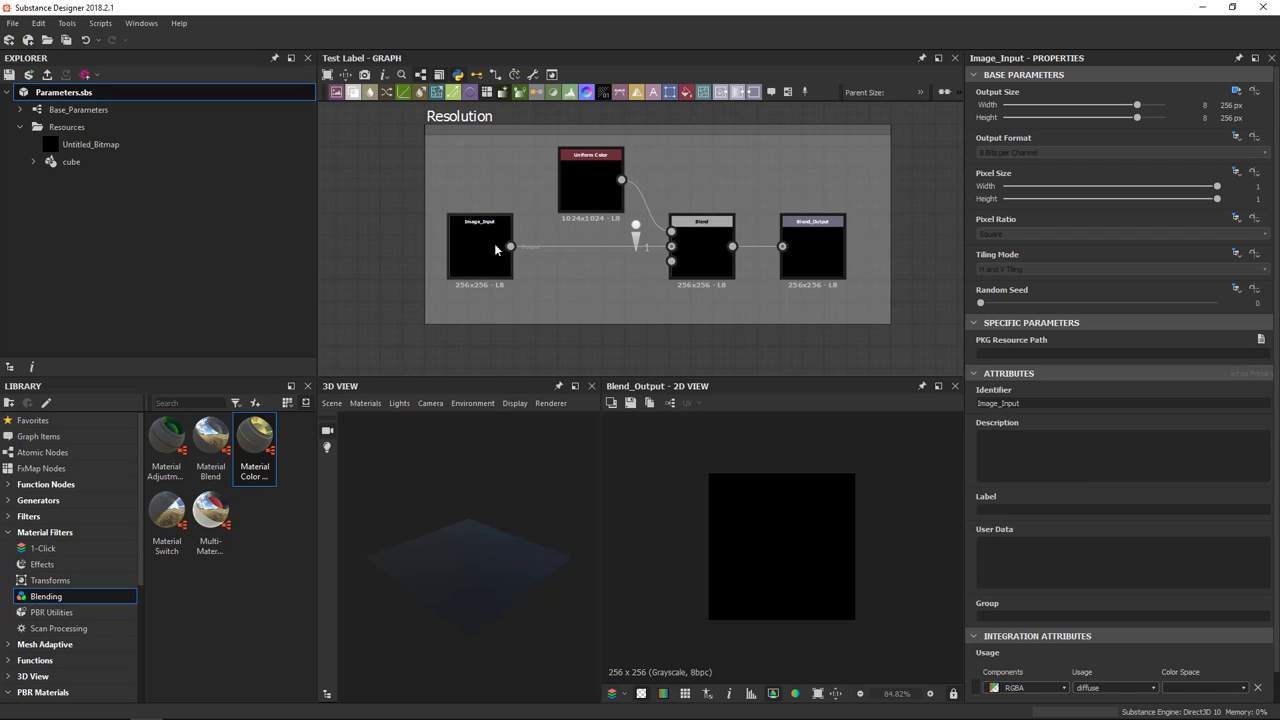
click(587, 188)
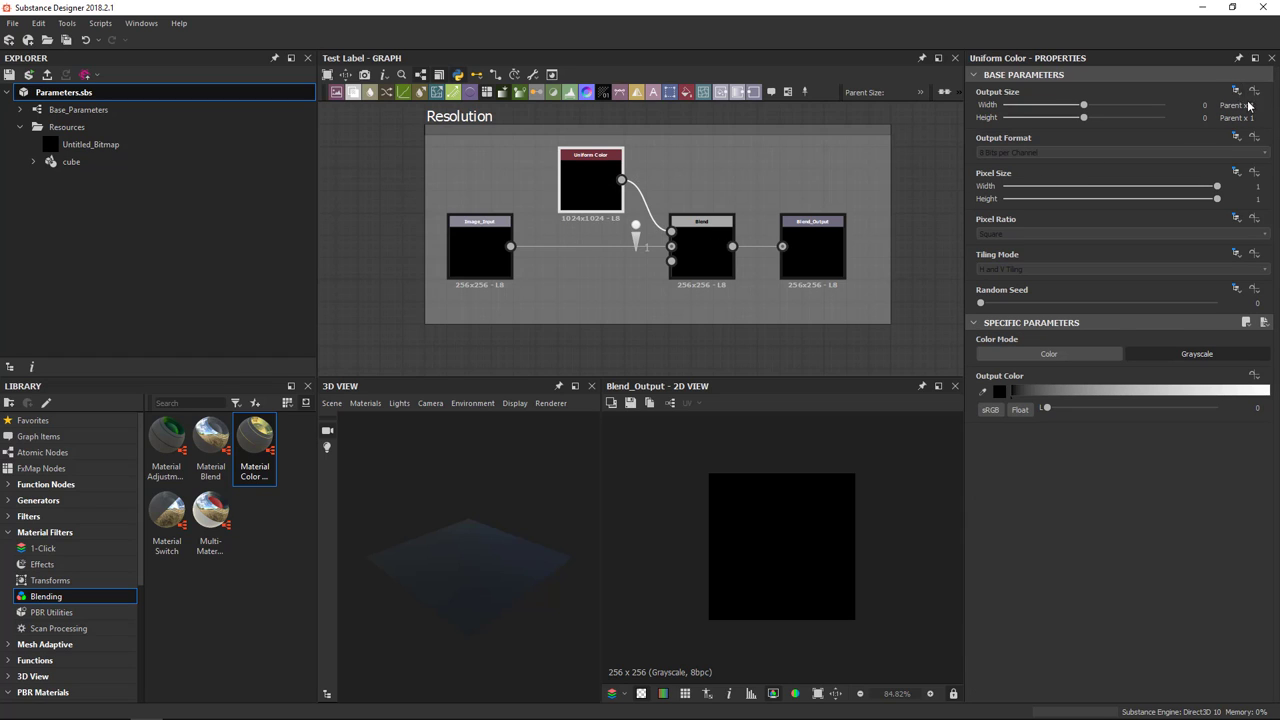
Make the Blend node's Output Size Relative to Input, then check the graph's Parent Size popup
click(710, 255)
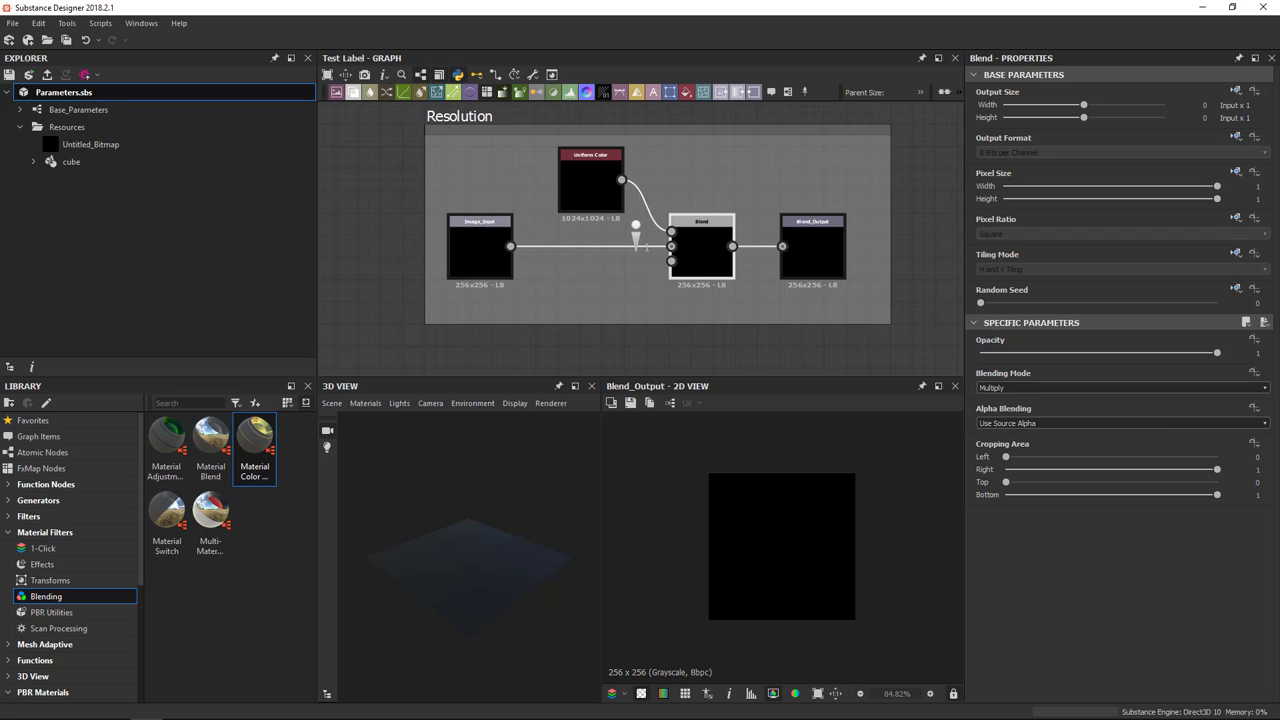
click(1236, 91)
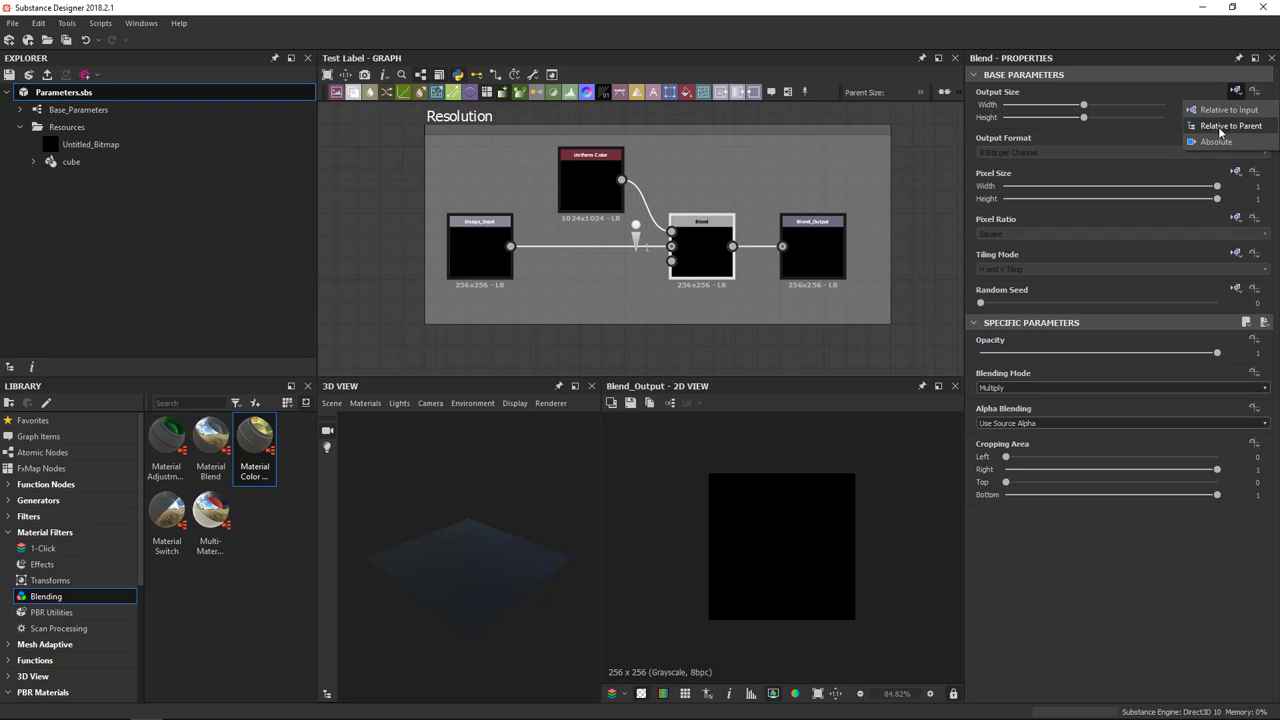
click(1222, 110)
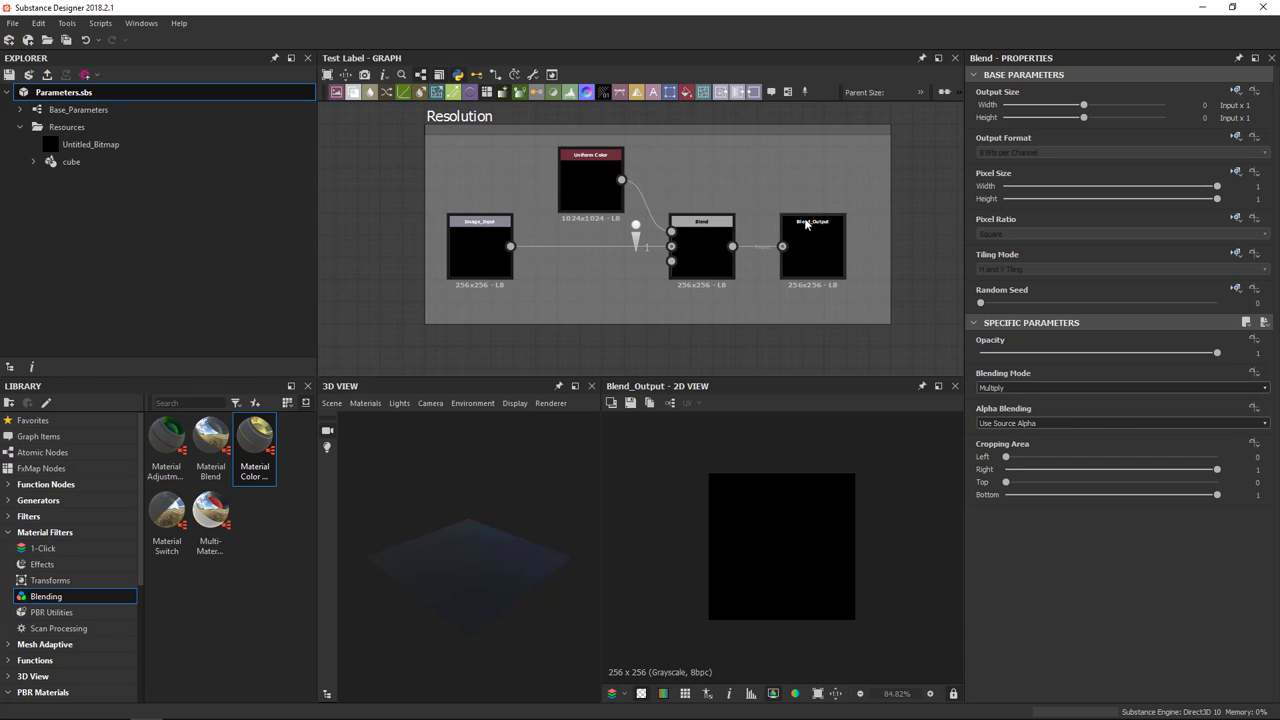
click(1238, 93)
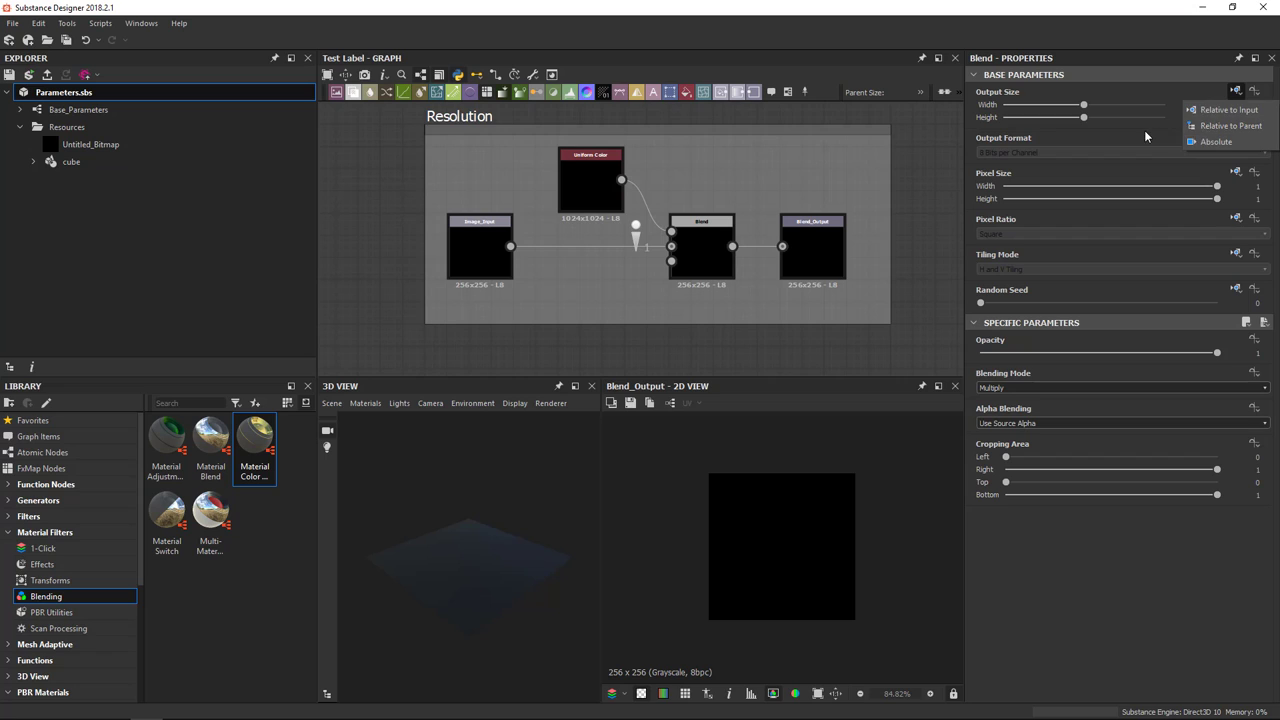
click(1190, 128)
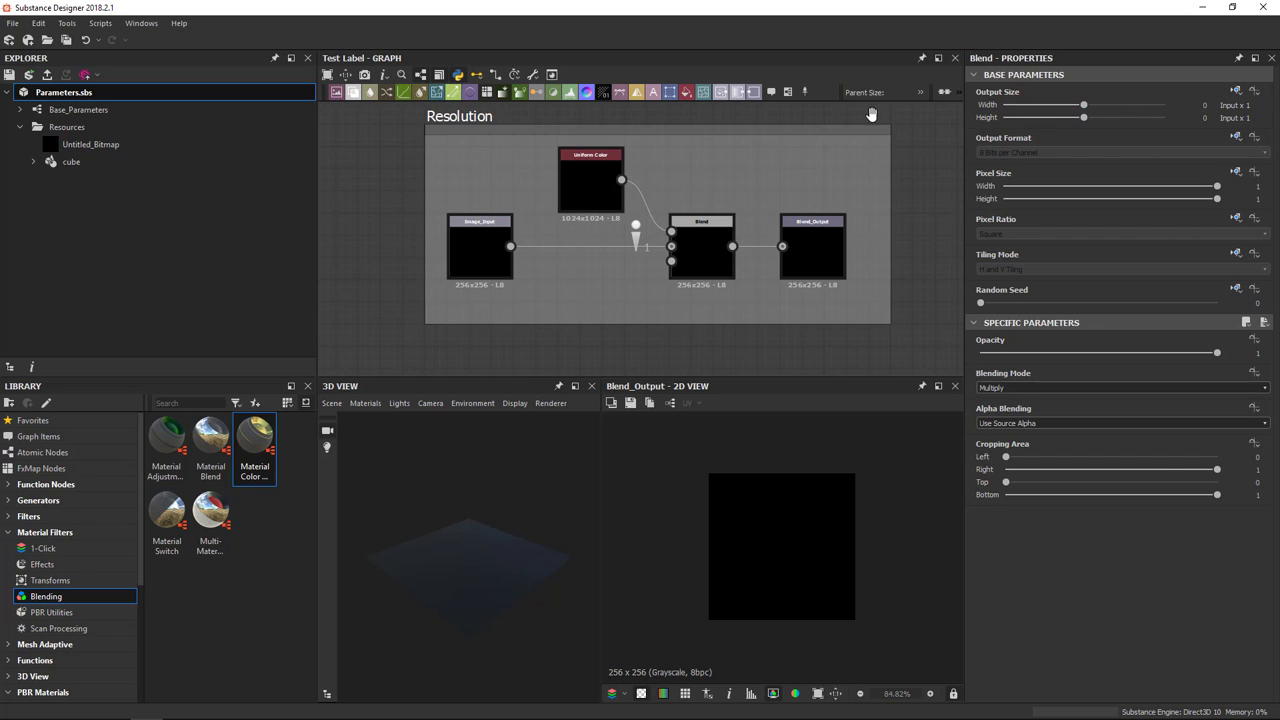
click(920, 93)
click(547, 332)
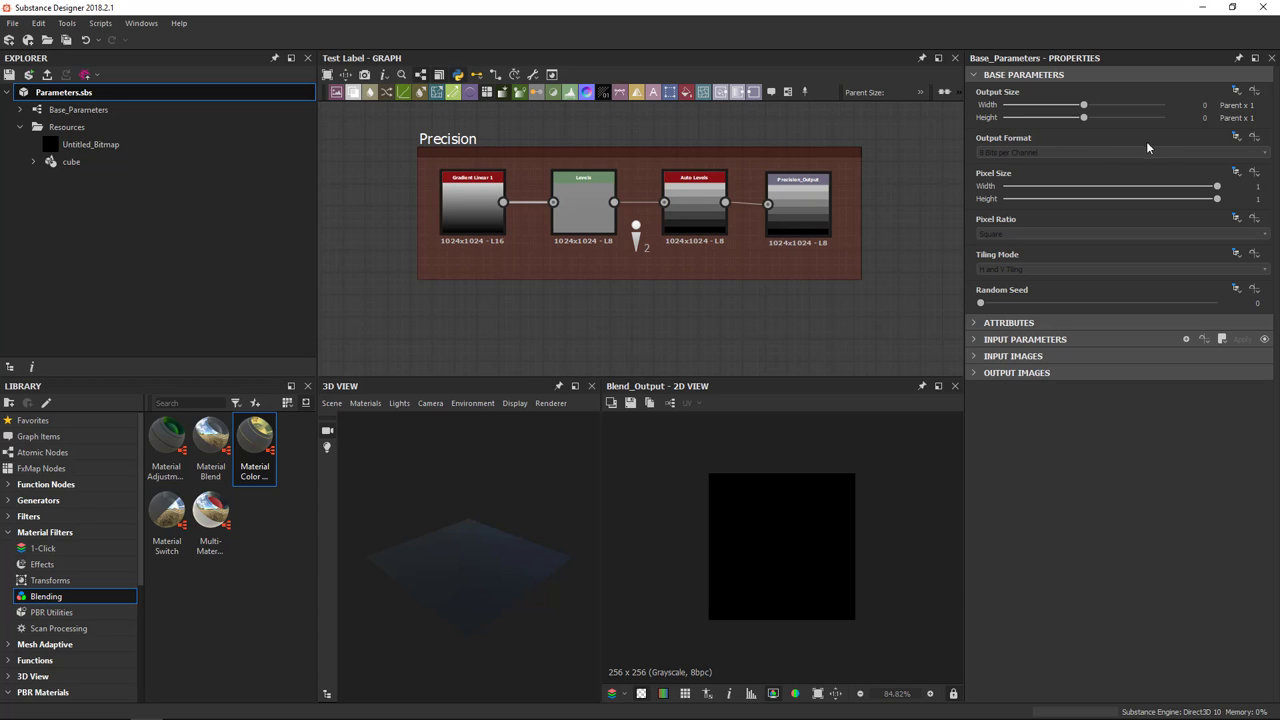
Switch the graph's Output Format to Absolute, then back to Relative to Parent
click(1237, 137)
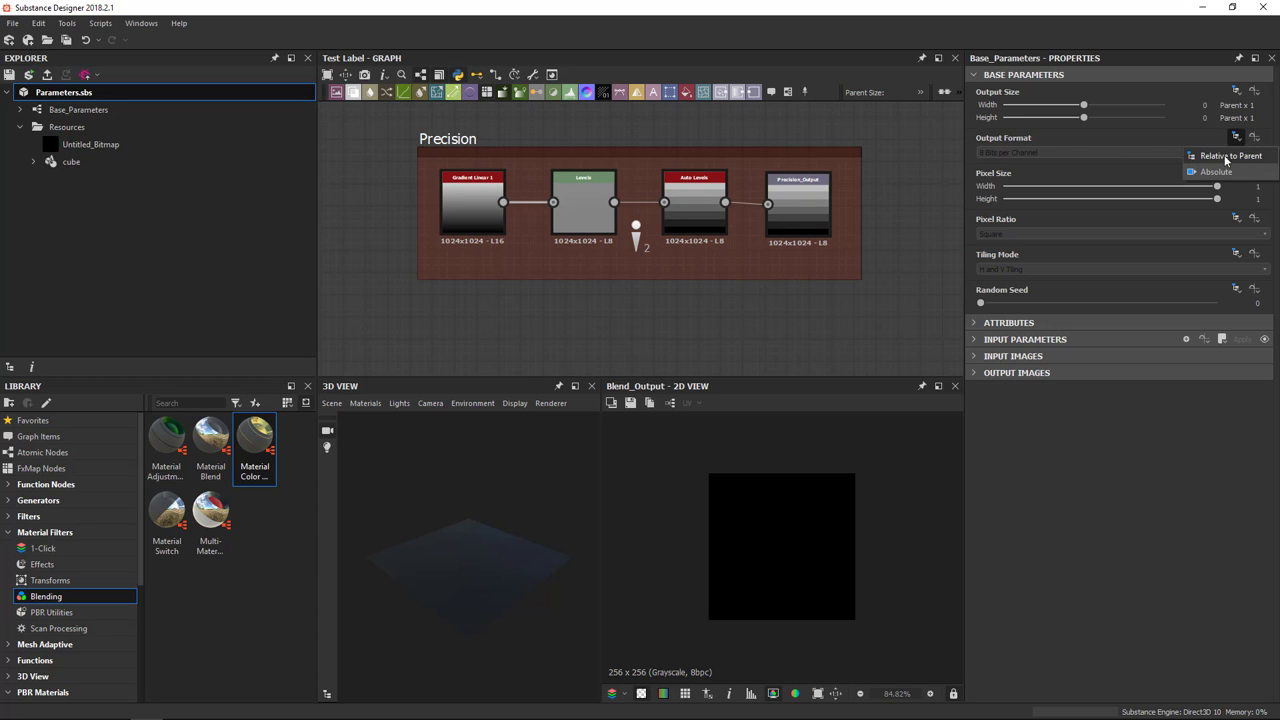
click(1055, 167)
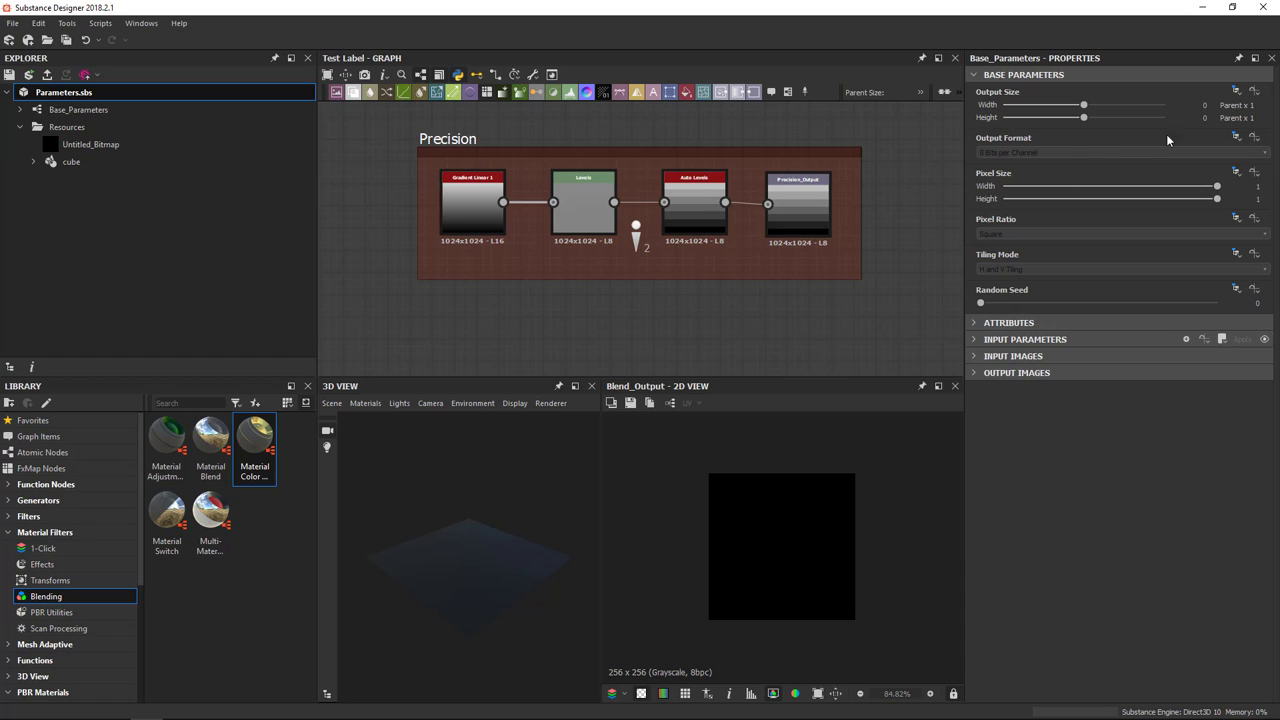
click(1238, 139)
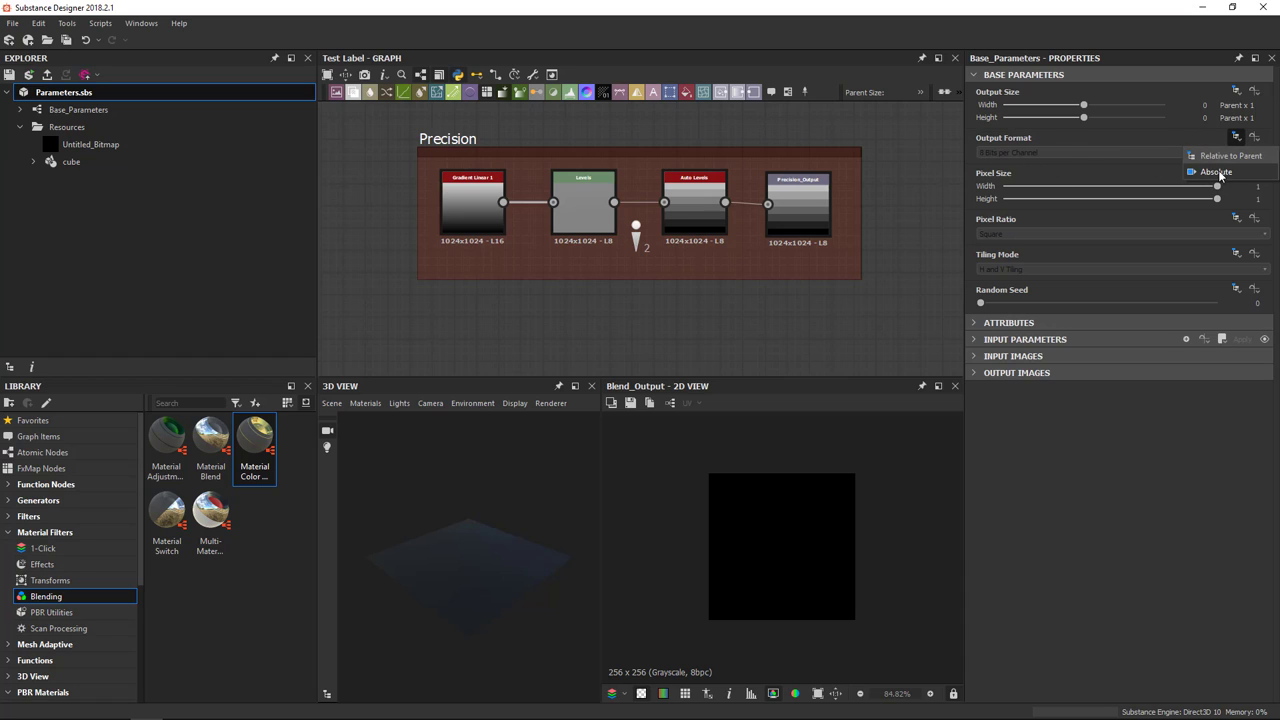
click(1216, 172)
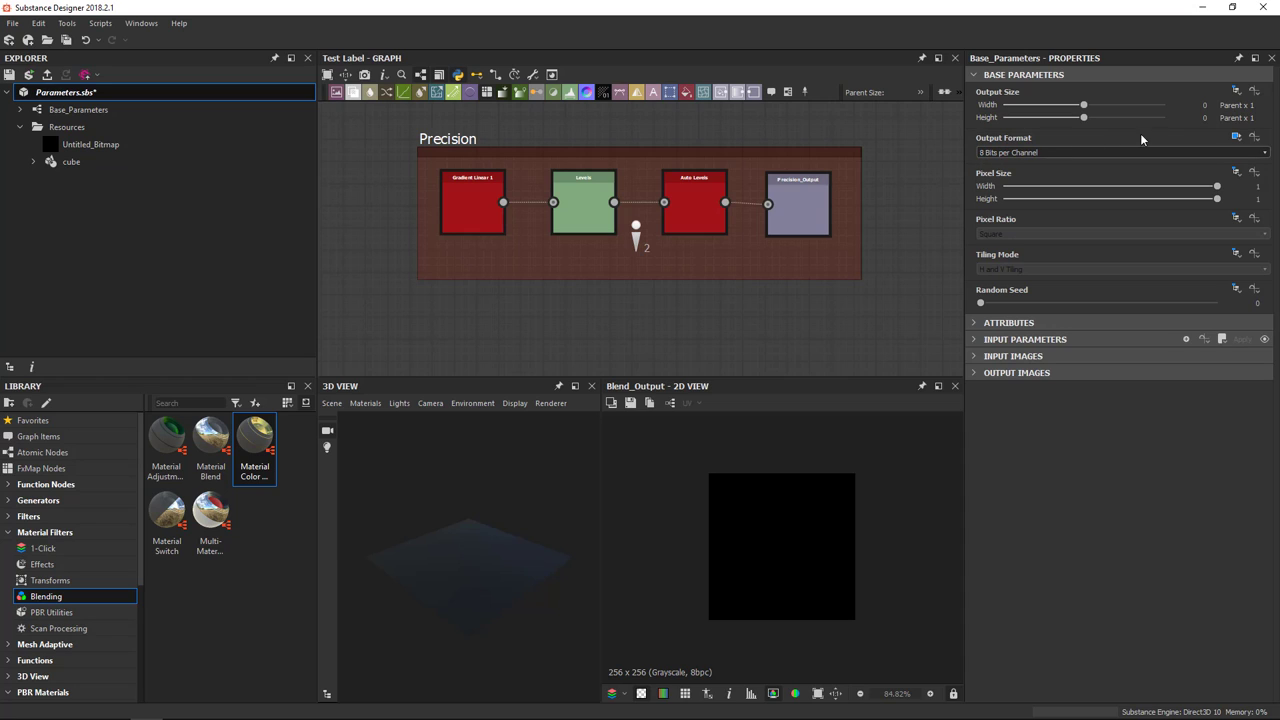
click(1235, 136)
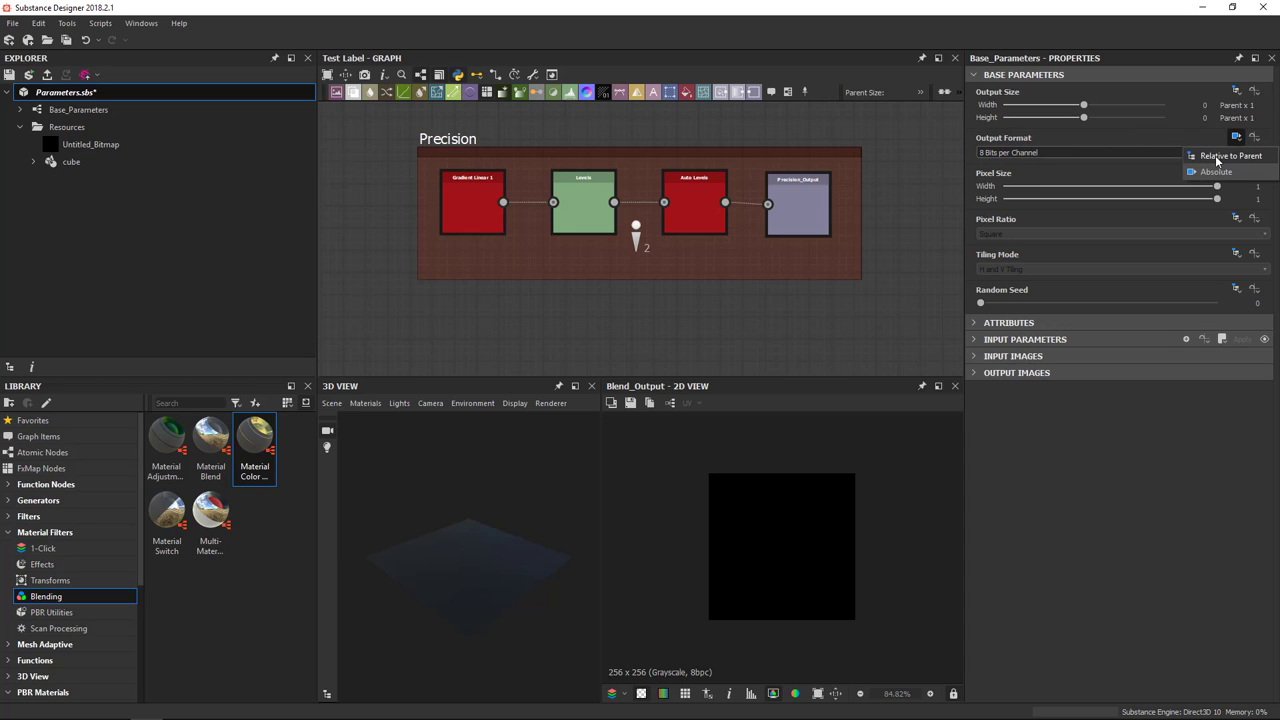
click(1227, 158)
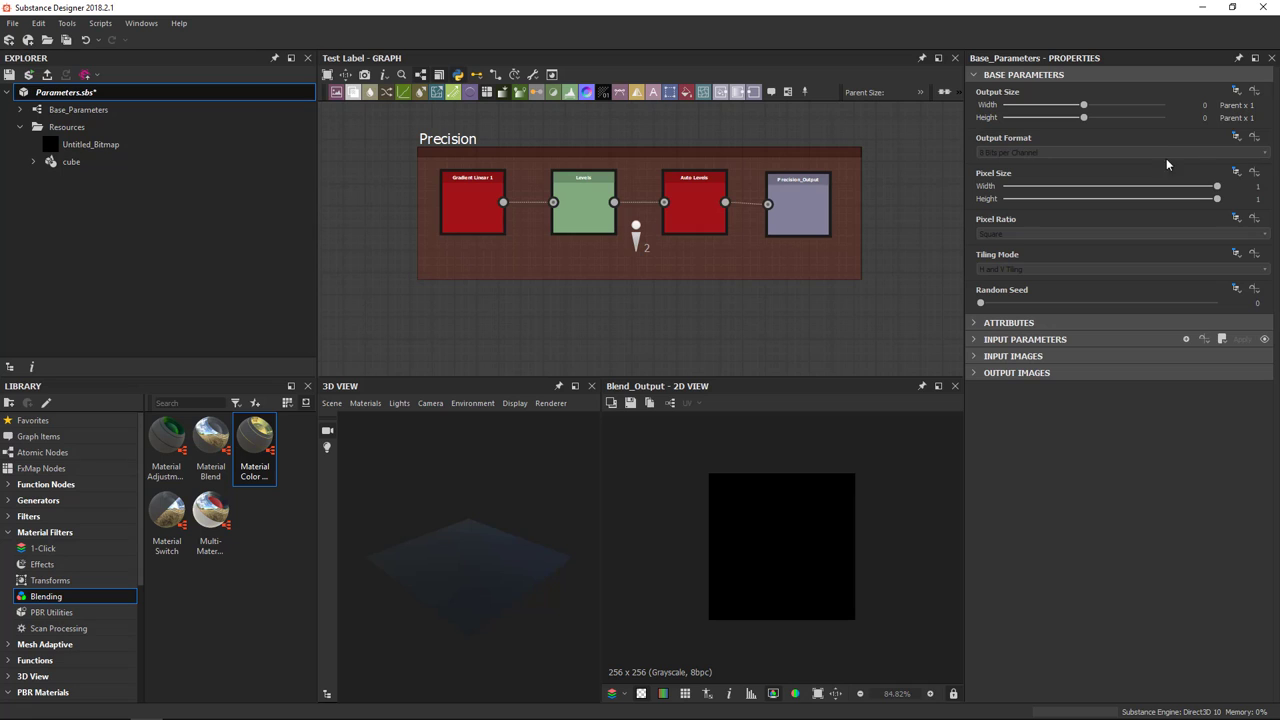
Preview Precision_Output and compare Gradient Linear 1's 16-bit format with Levels' 8-bit output
double_click(790, 195)
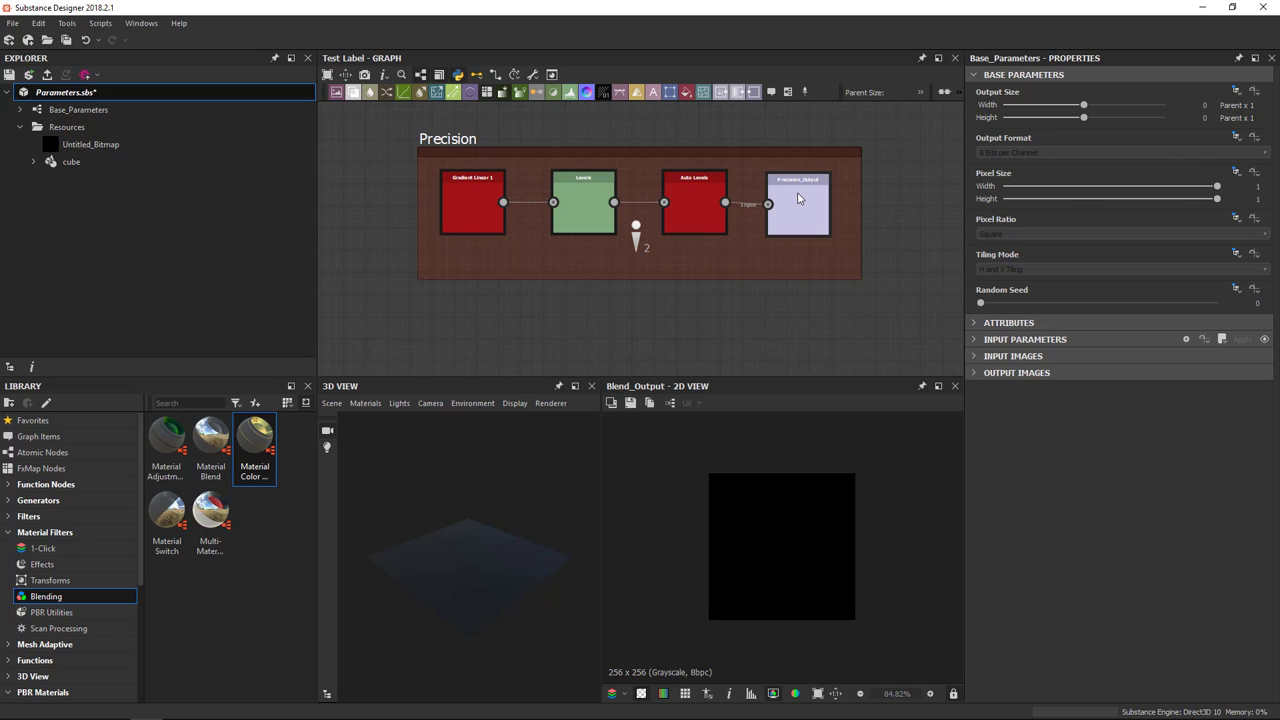
click(485, 200)
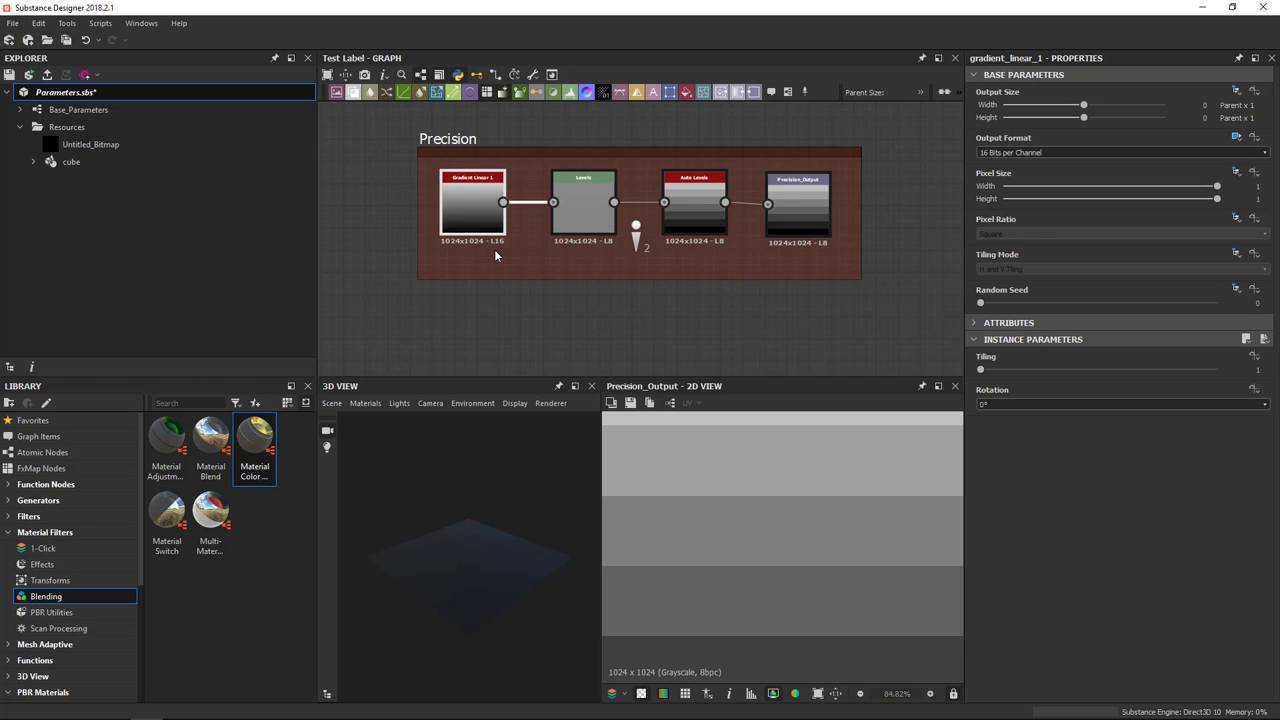
scroll(494, 252, up, 2)
scroll(494, 245, up, 3)
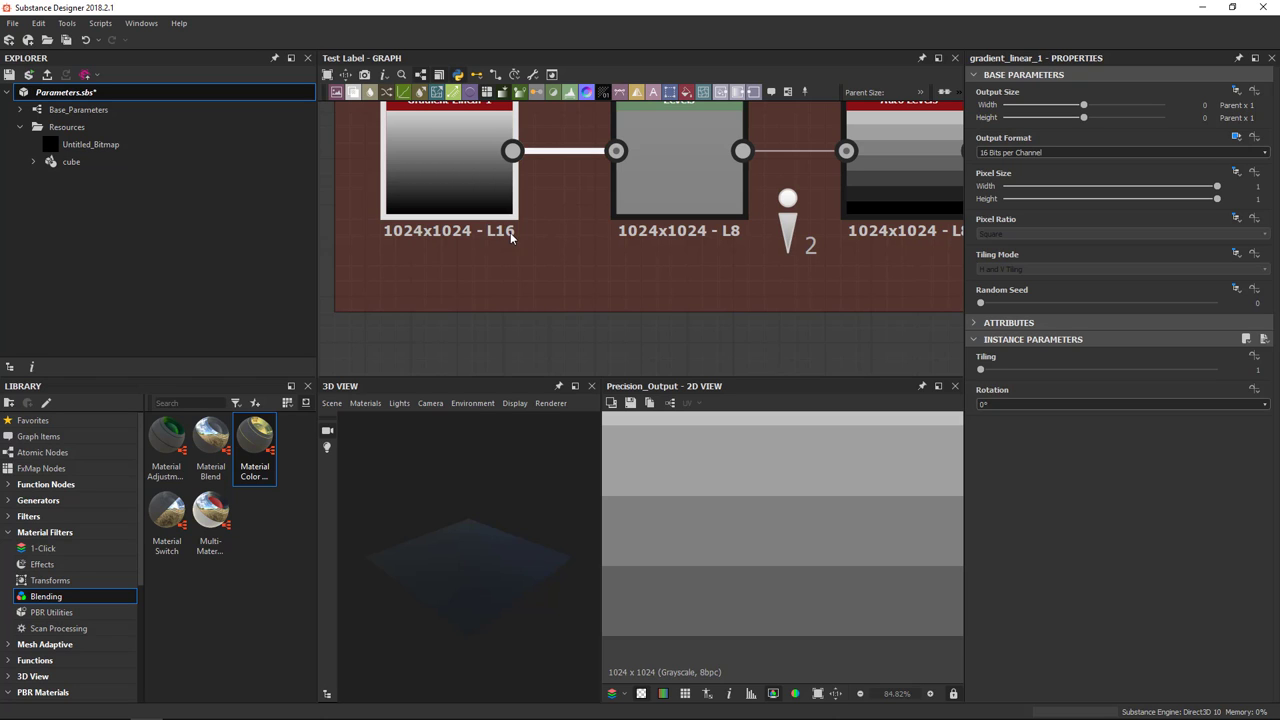
scroll(510, 252, down, 2)
click(602, 202)
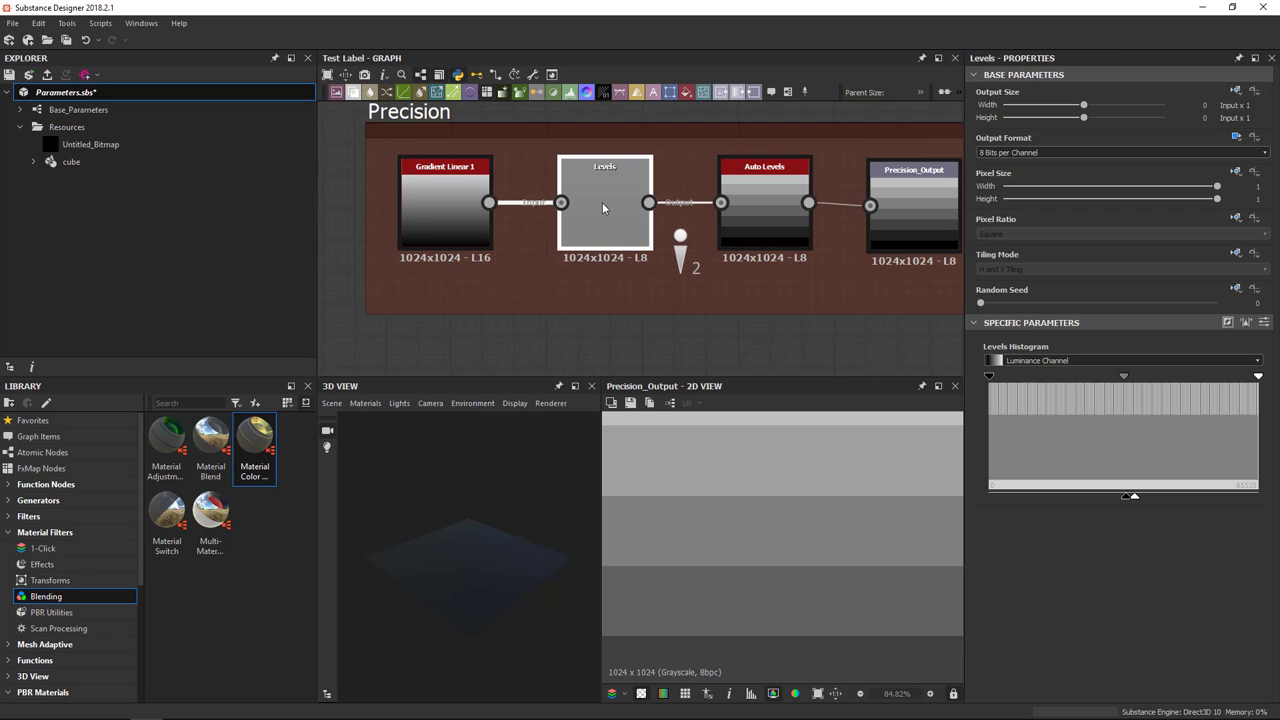
click(1236, 140)
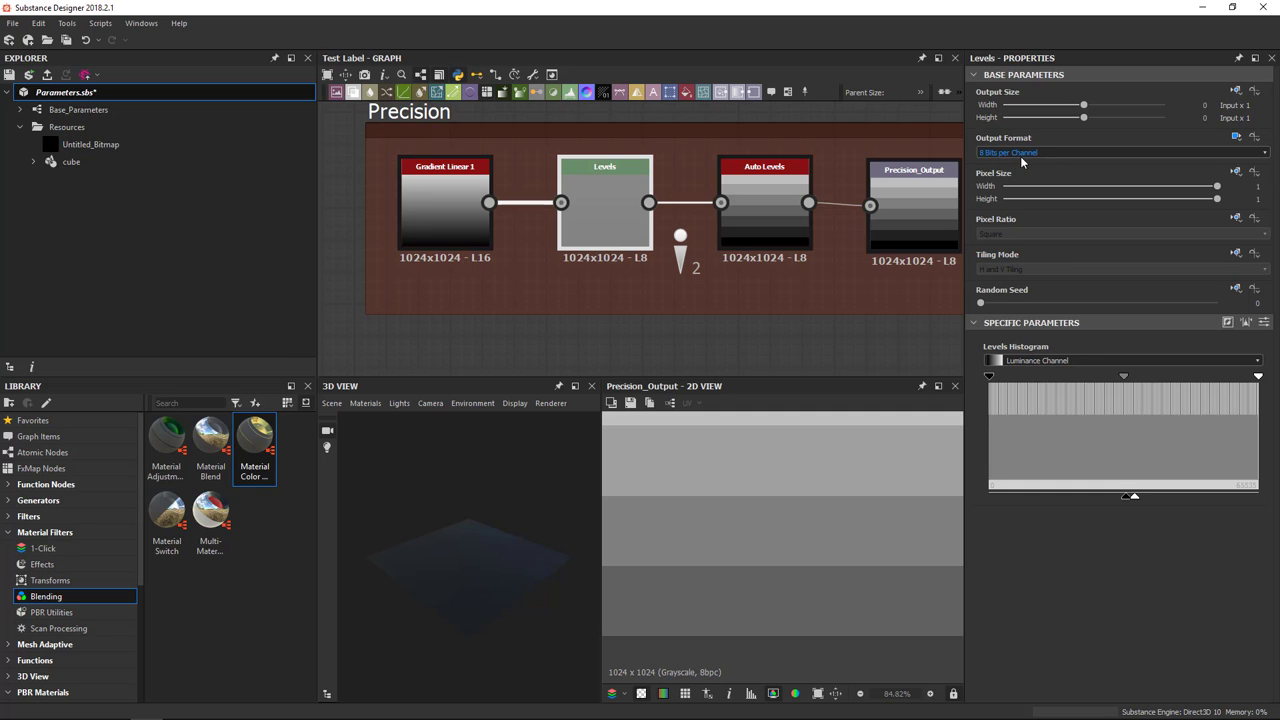
middle_drag(643, 276, 619, 286)
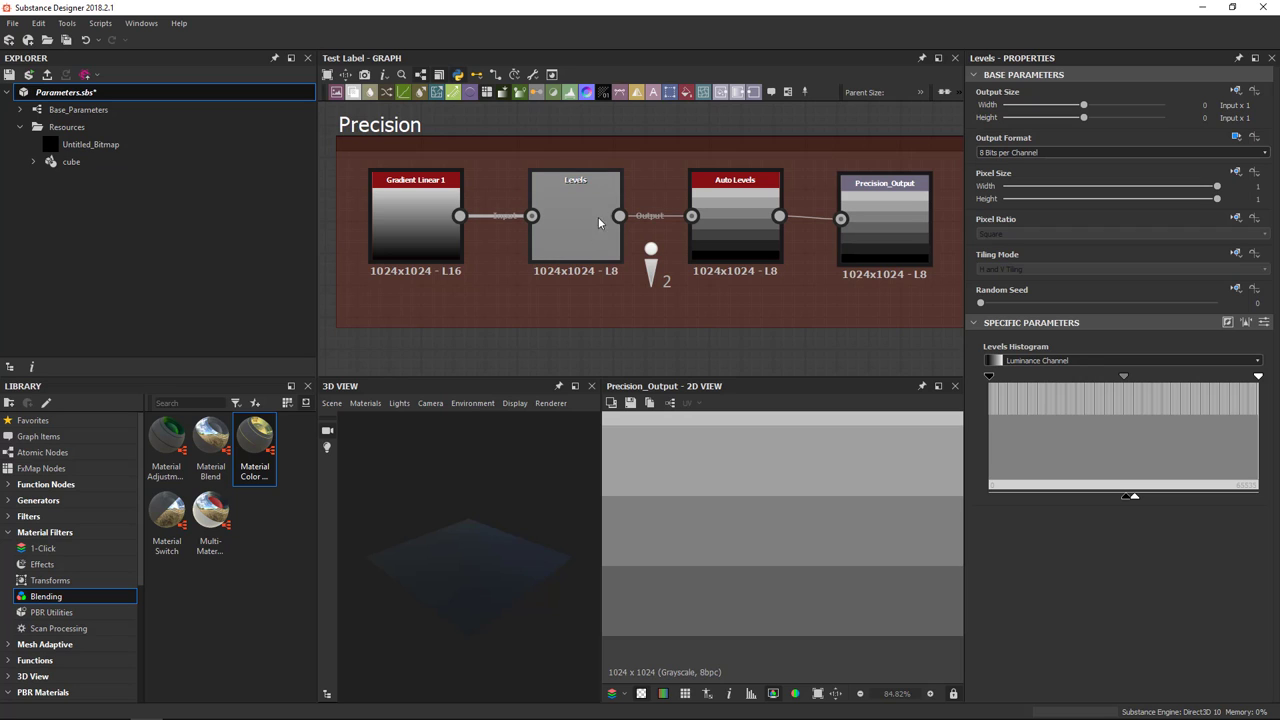
middle_drag(772, 299, 730, 301)
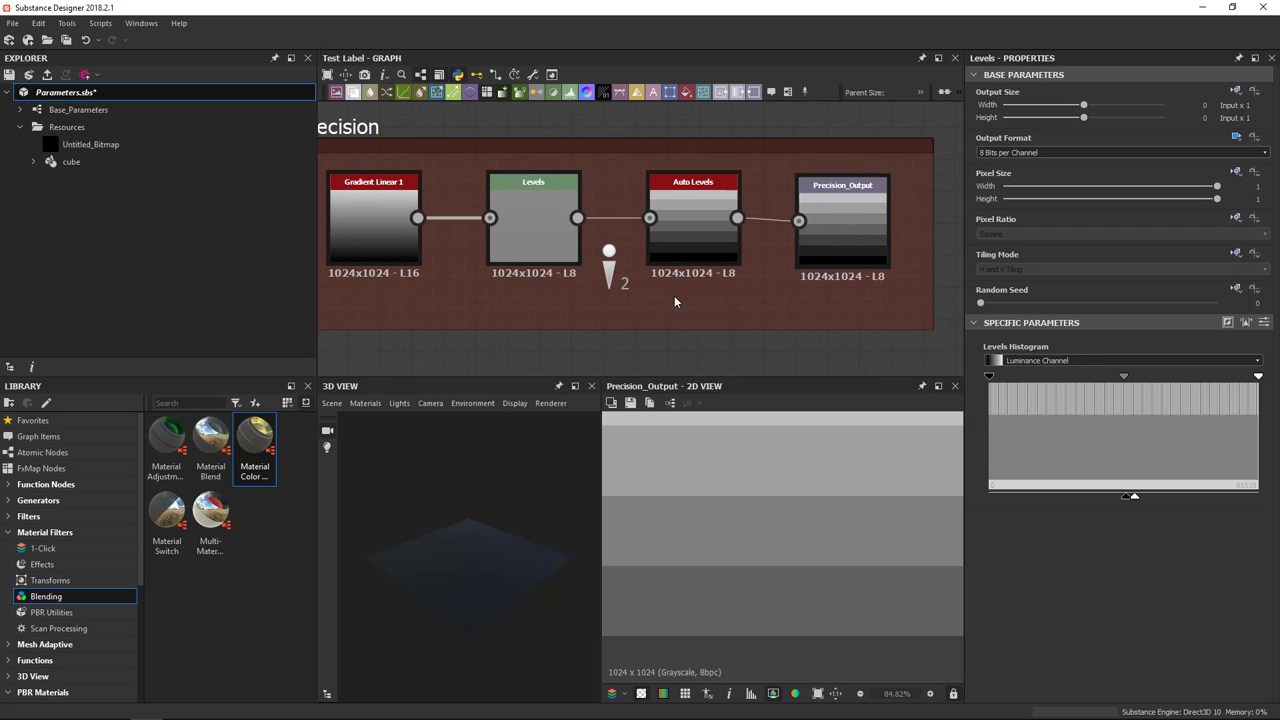
Preview Levels, then Auto Levels showing stepped grey bands, and reselect the Levels node
click(534, 214)
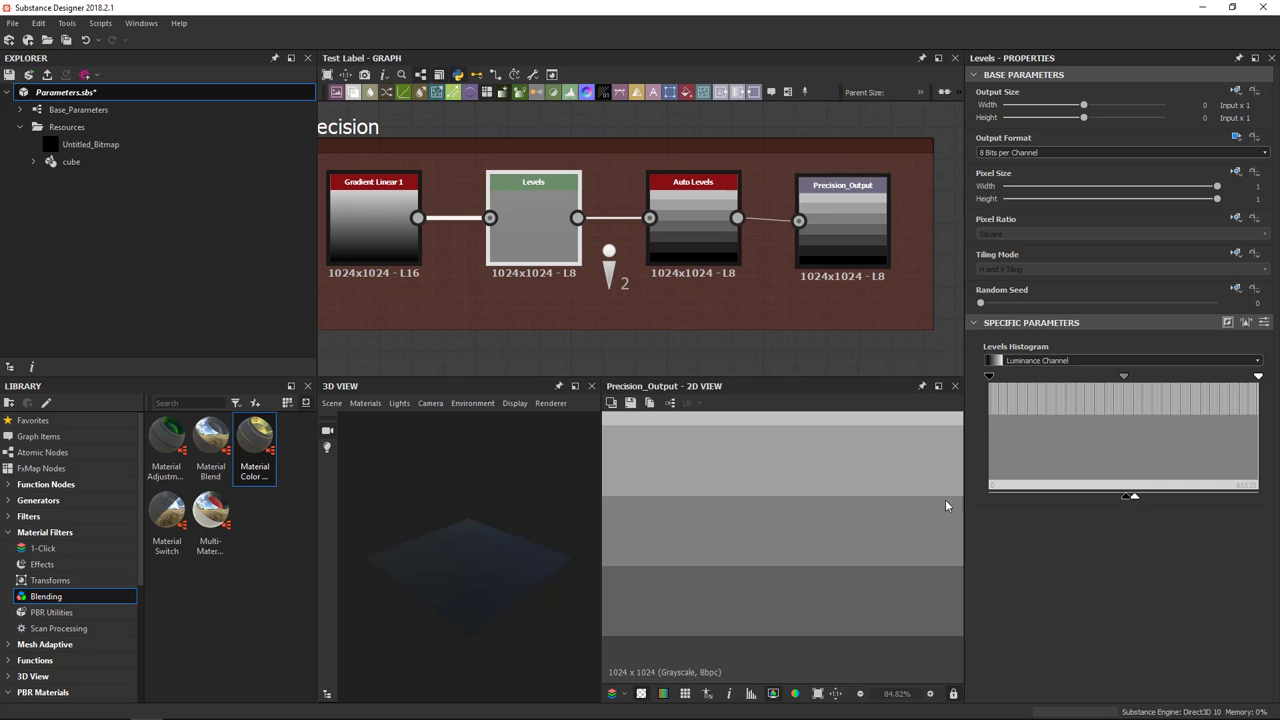
scroll(785, 514, down, 5)
double_click(553, 216)
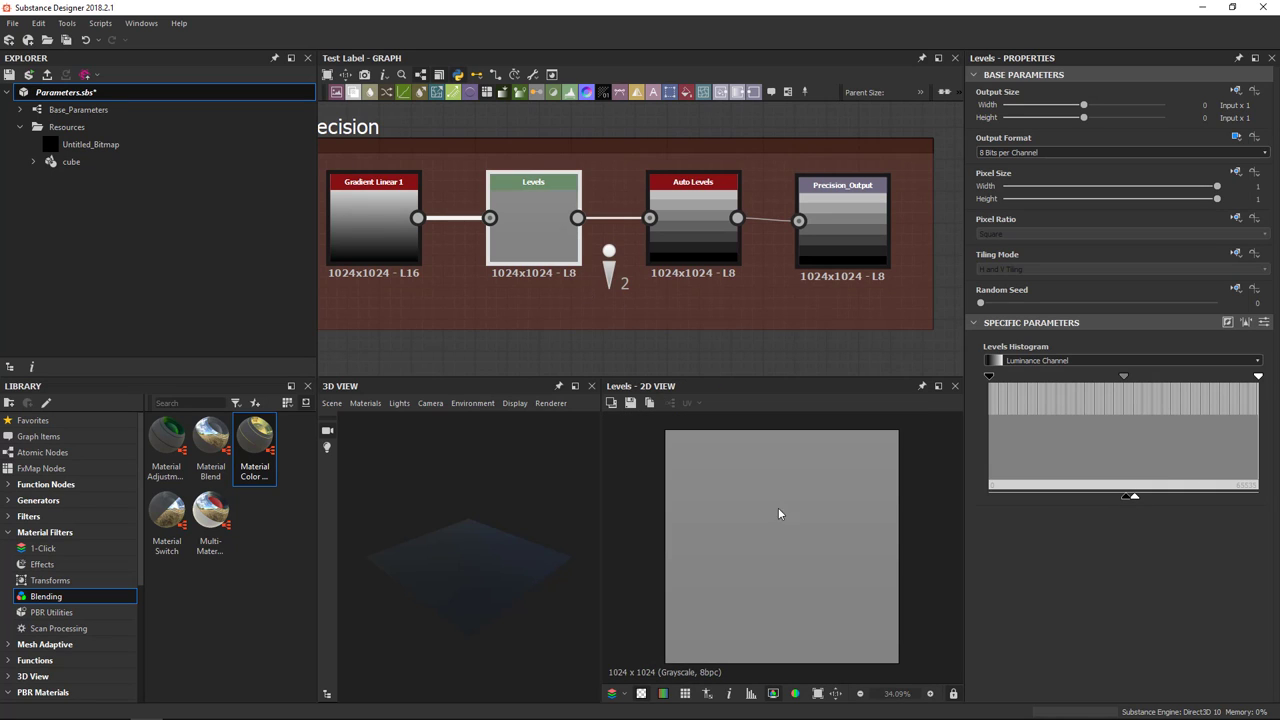
double_click(704, 225)
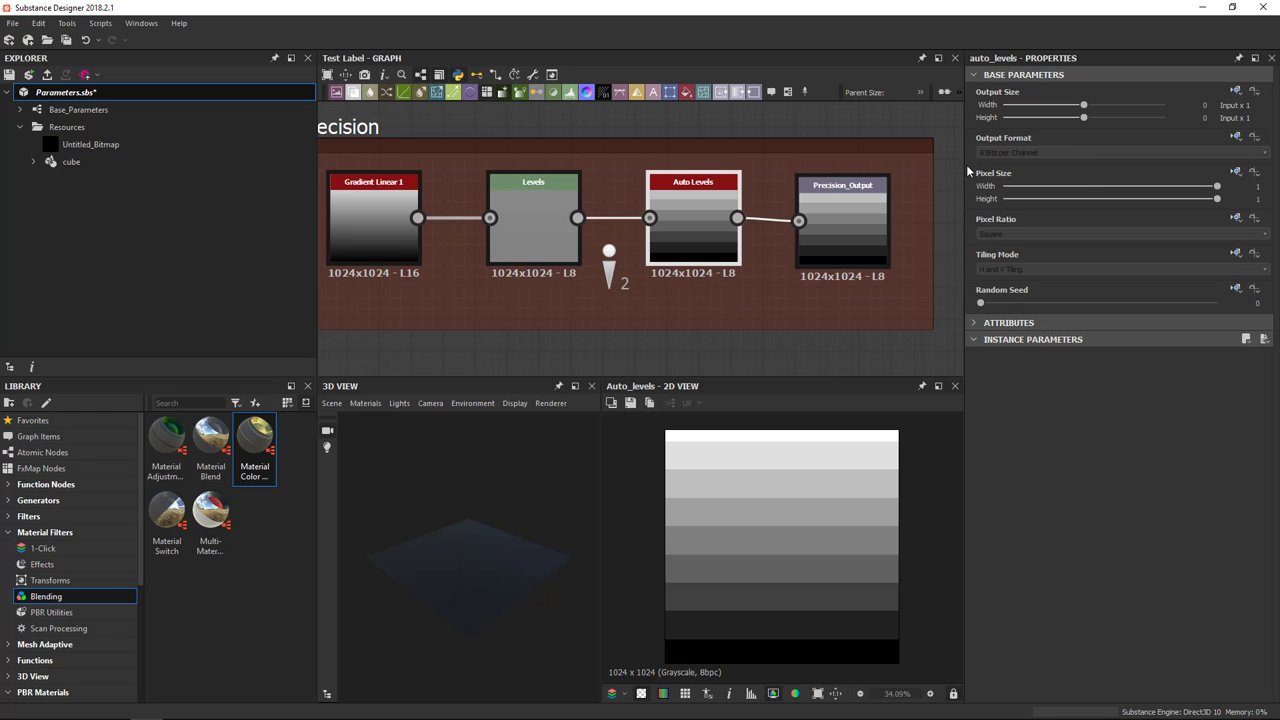
click(537, 257)
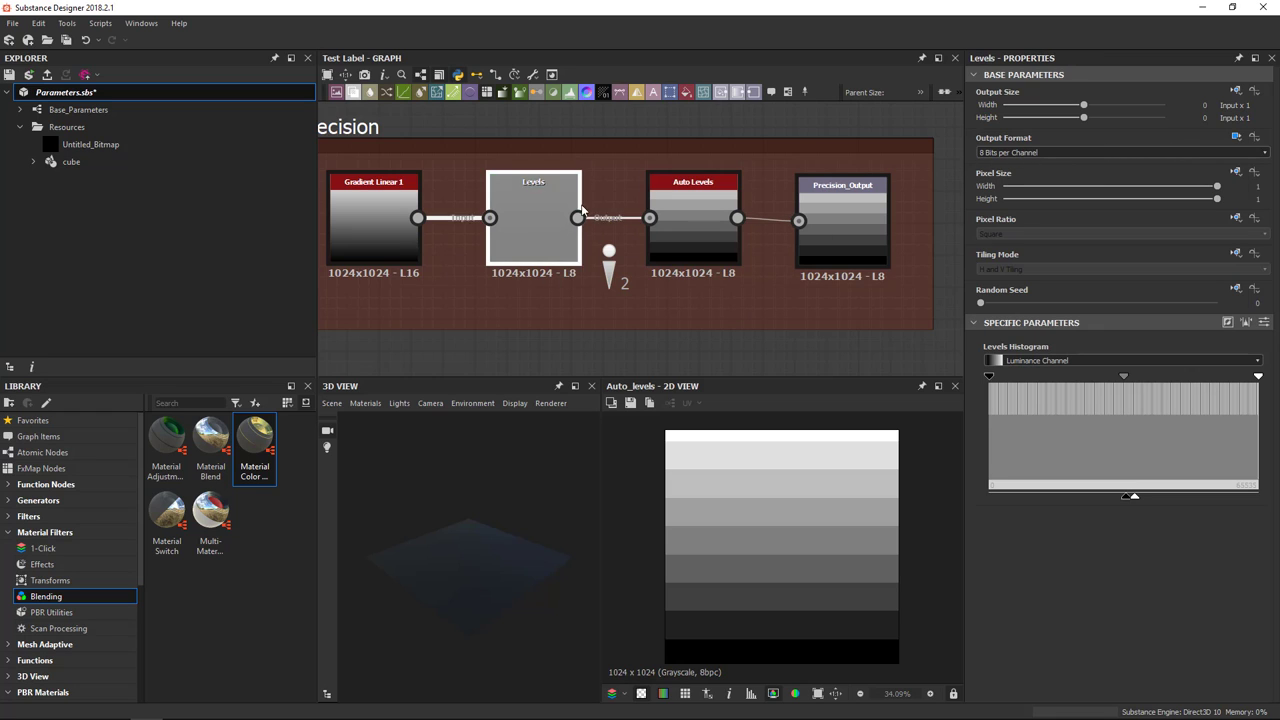
Set Levels Output Format to 16 Bits per Channel and preview the smooth Precision_Output gradient
click(1200, 153)
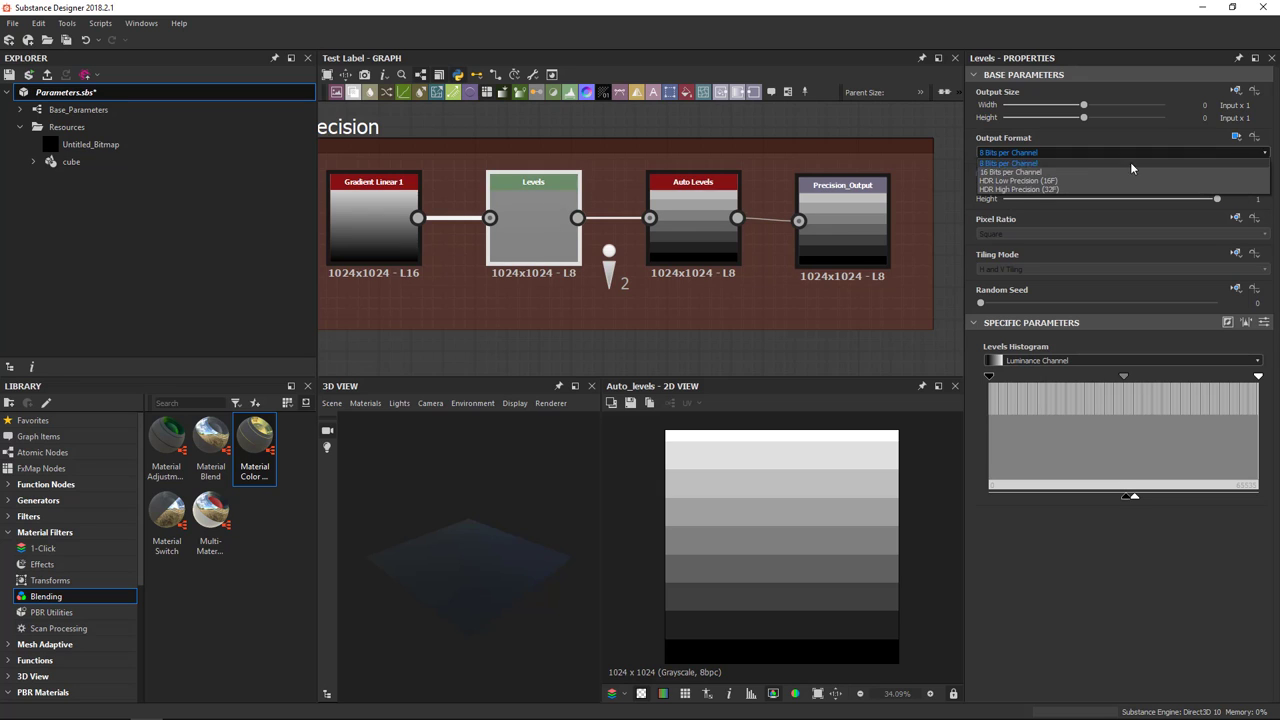
click(995, 173)
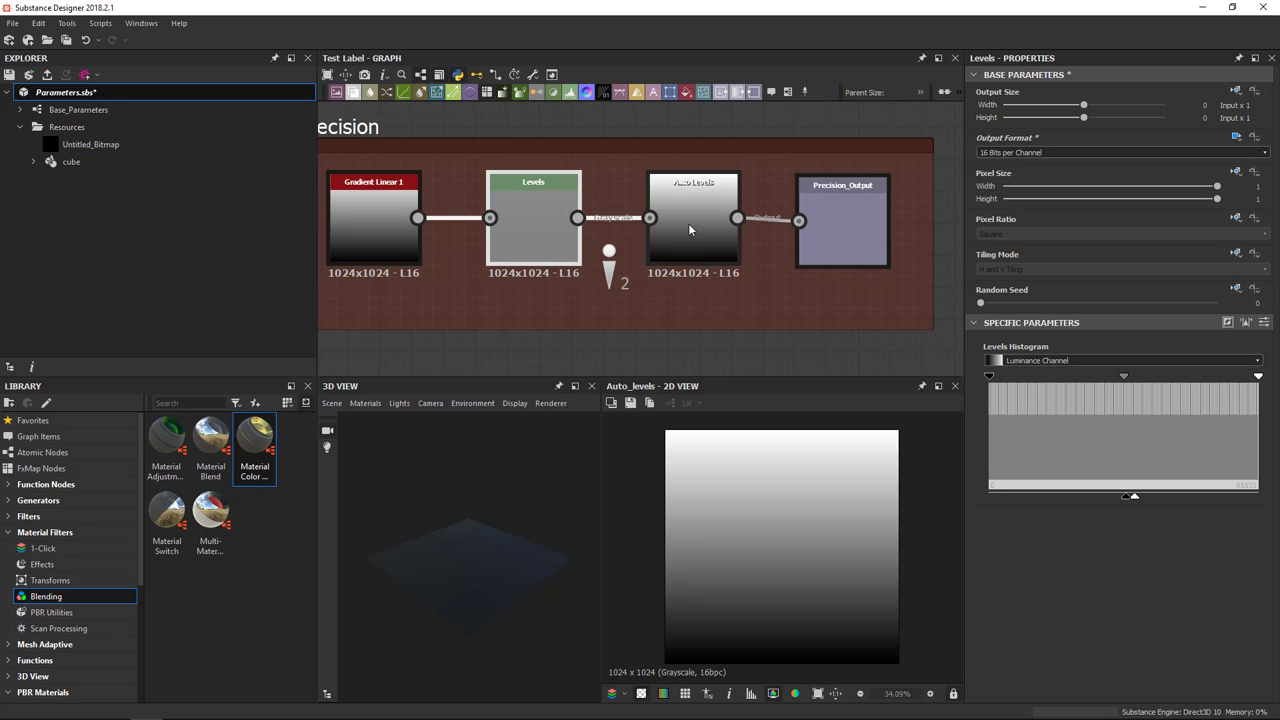
click(722, 229)
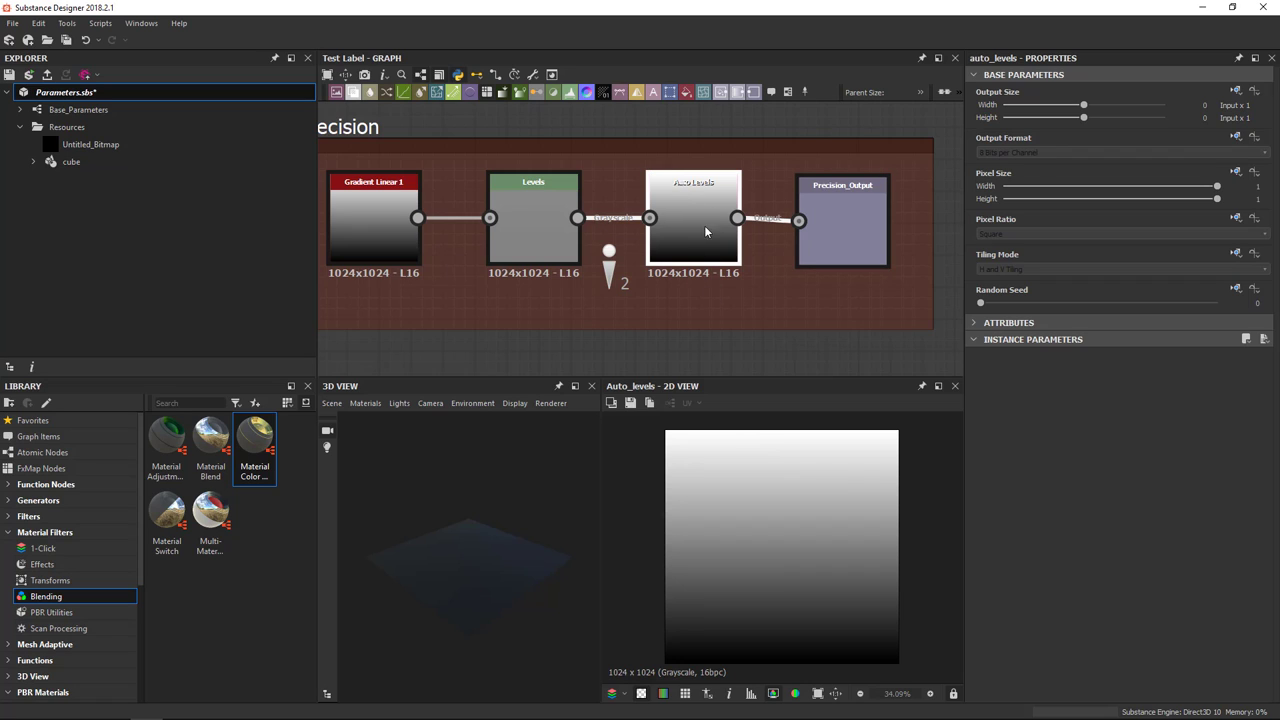
click(1237, 137)
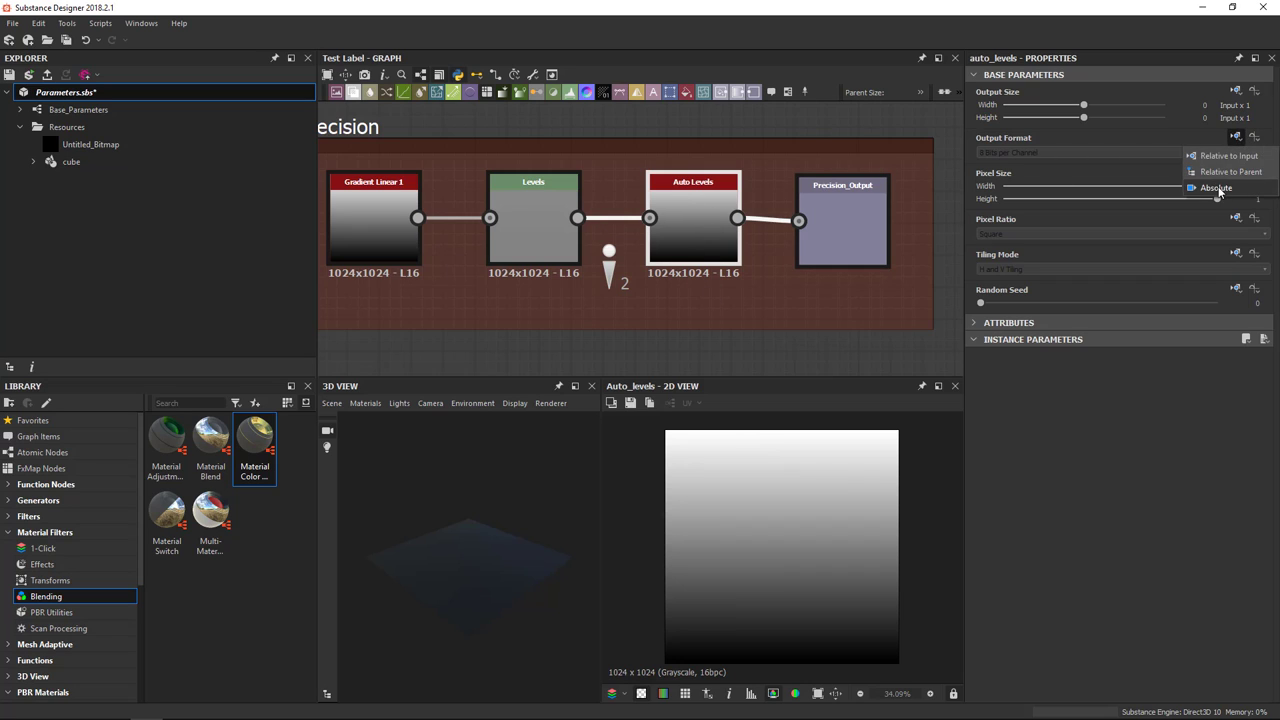
click(1217, 188)
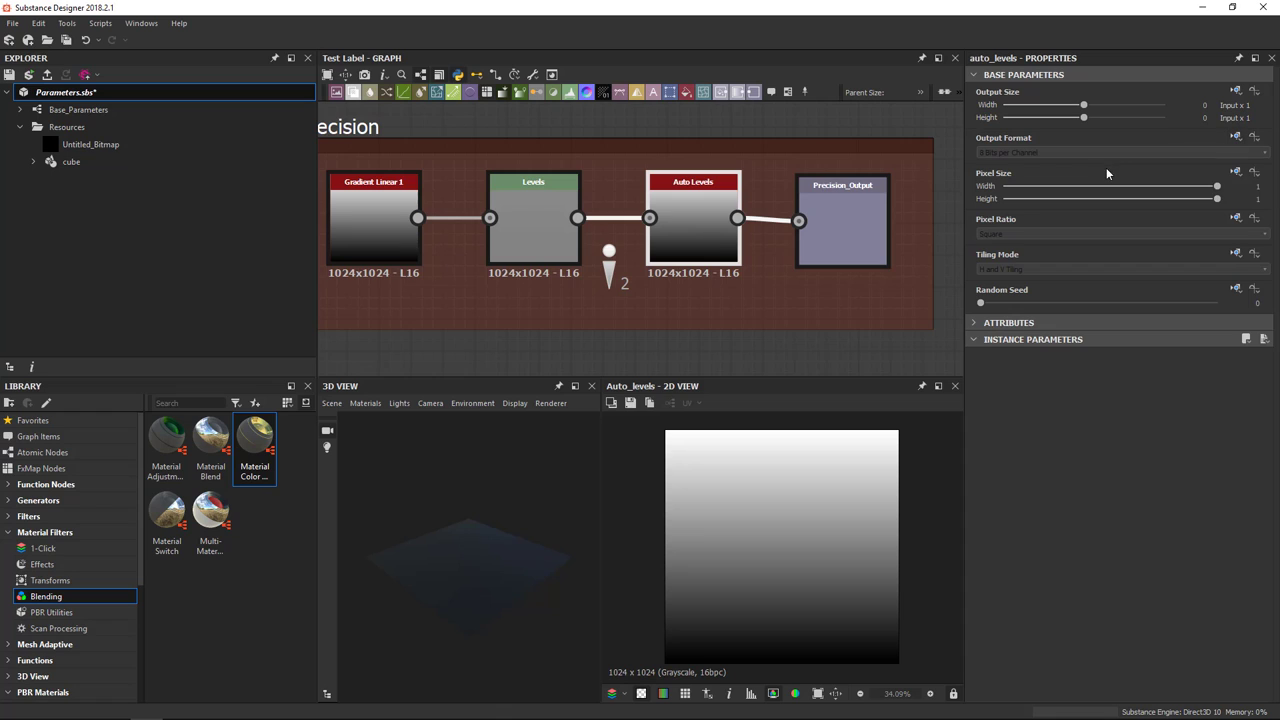
double_click(820, 265)
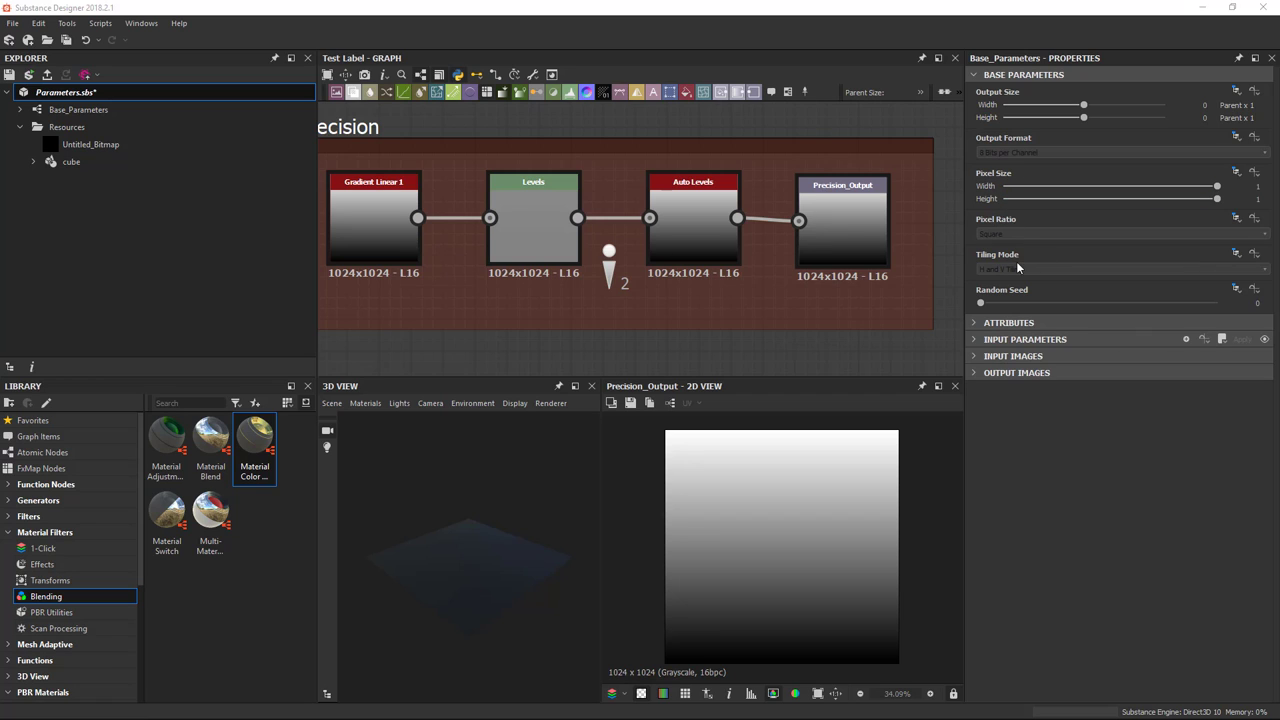
Give Checker 1 an Absolute Tiling Mode of No Tiling, keeping Tiling at 4
scroll(825, 351, down, 5)
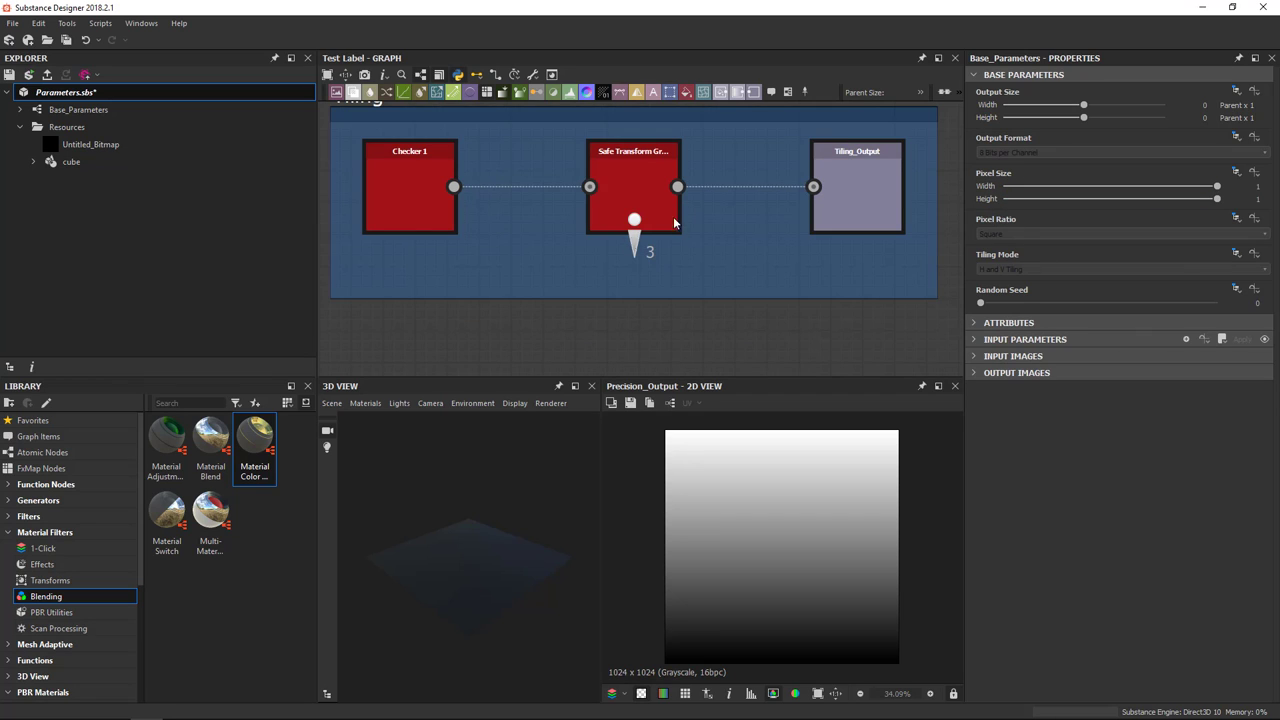
click(862, 252)
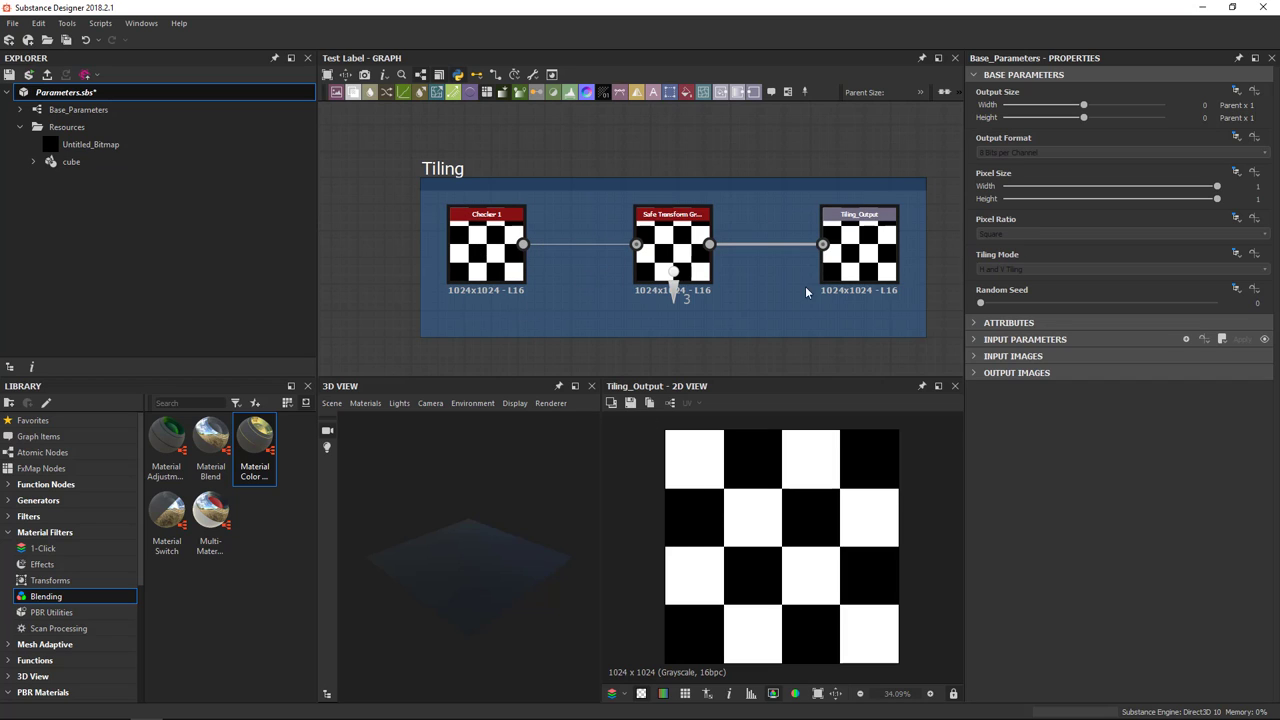
click(490, 252)
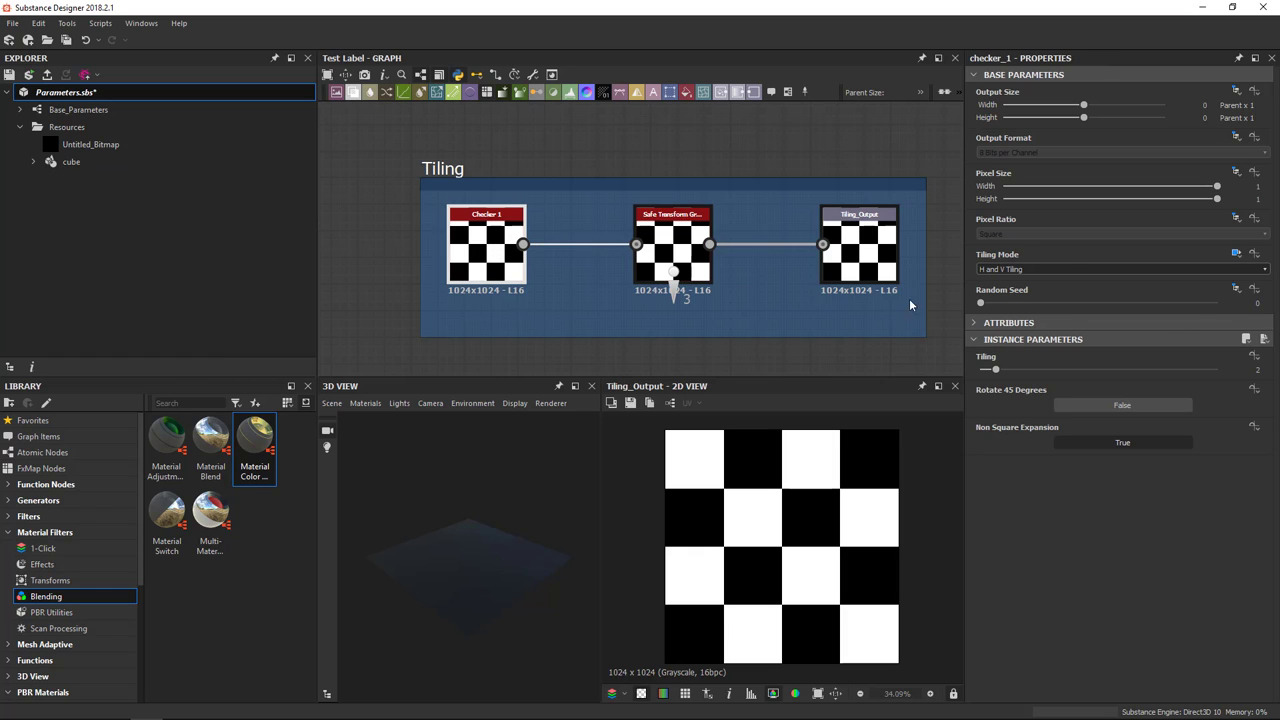
click(1238, 255)
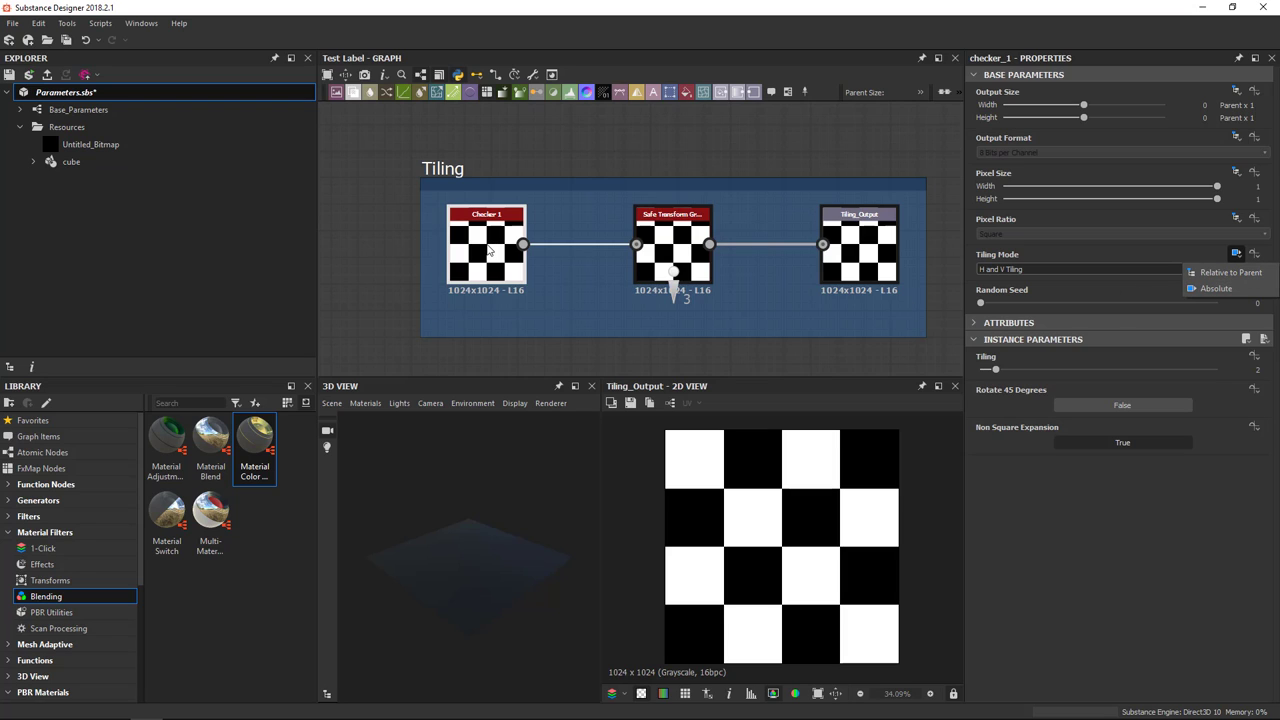
click(943, 256)
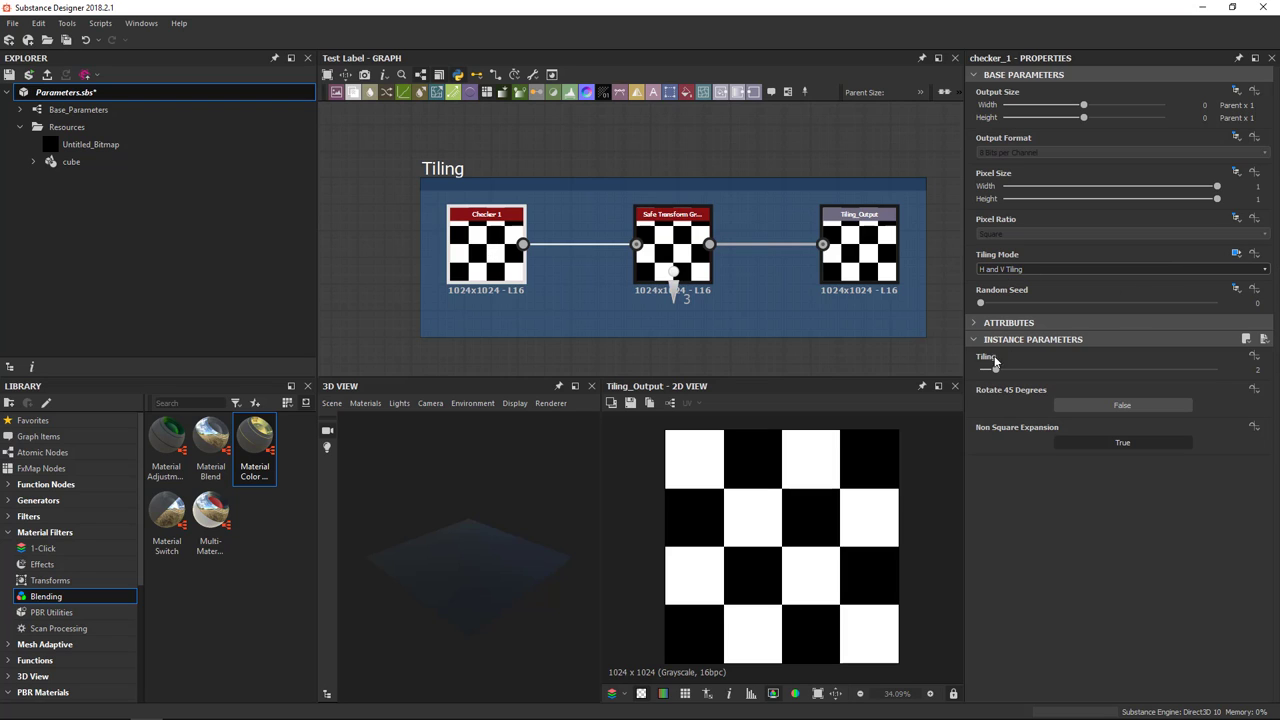
mouse_move(995, 369)
mouse_down()
mouse_move(1103, 375)
mouse_move(995, 370)
mouse_up()
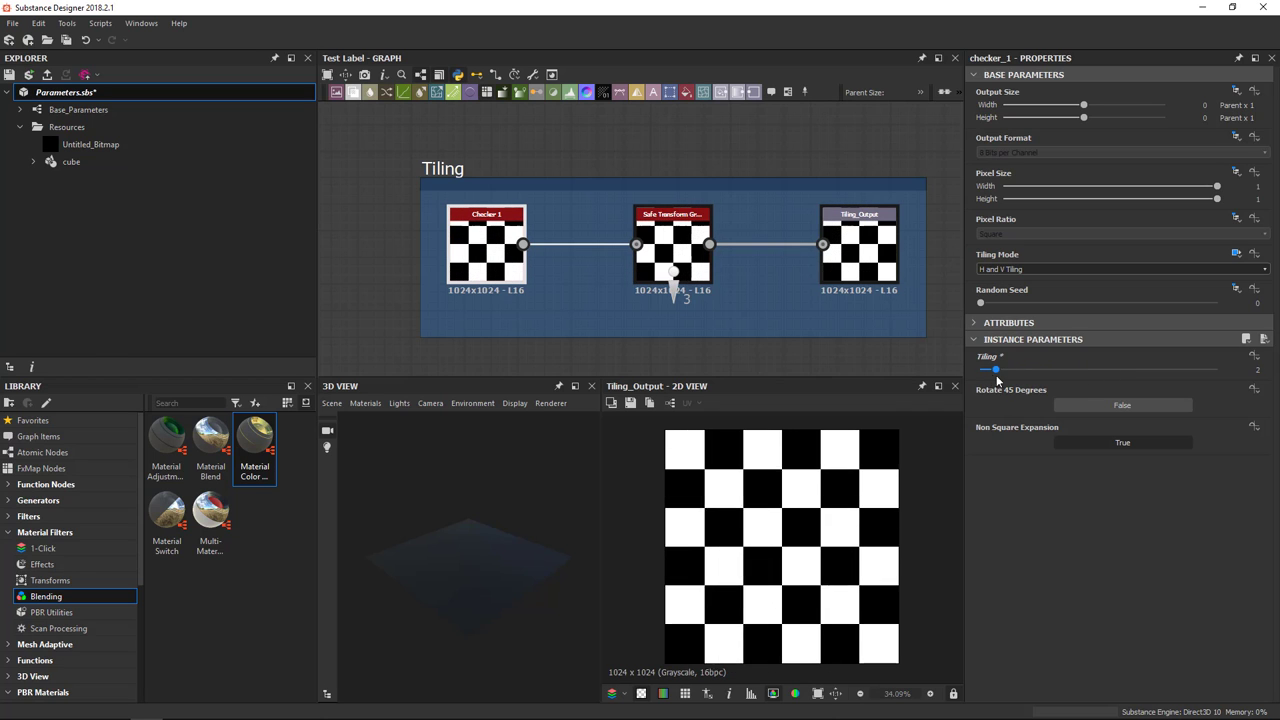
click(1019, 270)
click(1002, 283)
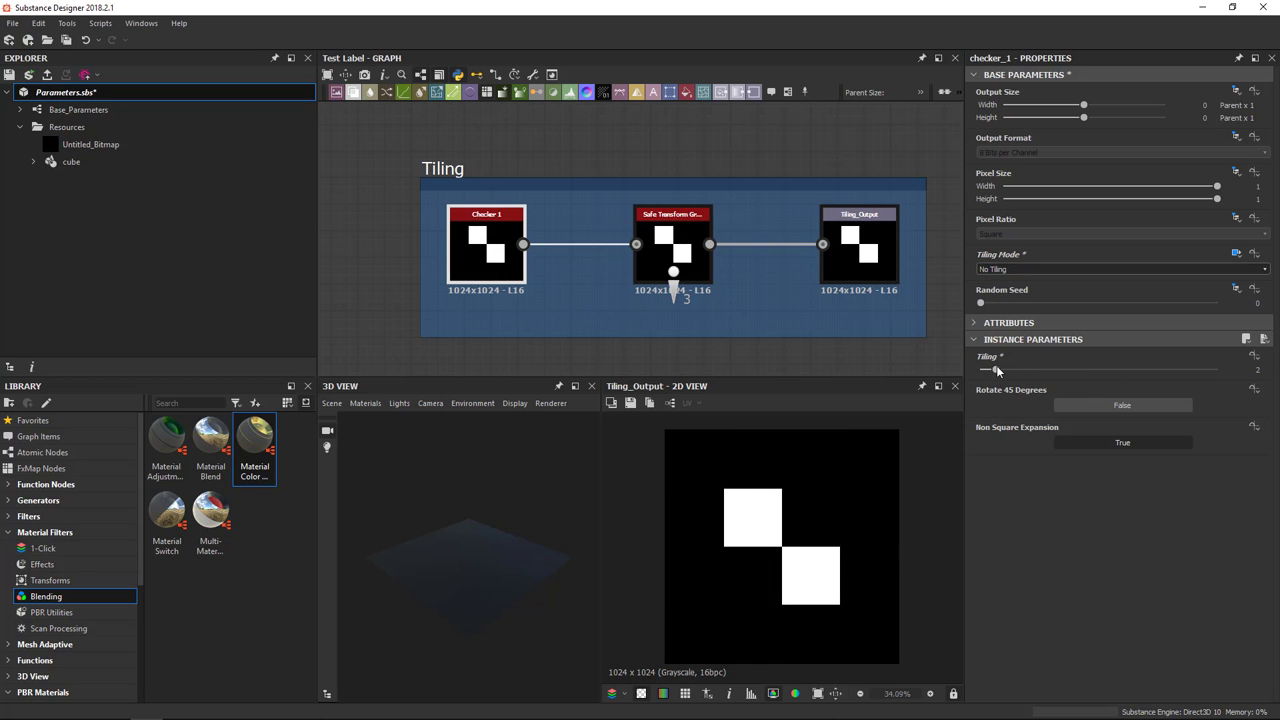
mouse_move(1003, 373)
mouse_down()
mouse_move(1128, 372)
mouse_move(982, 388)
mouse_move(1027, 370)
mouse_up()
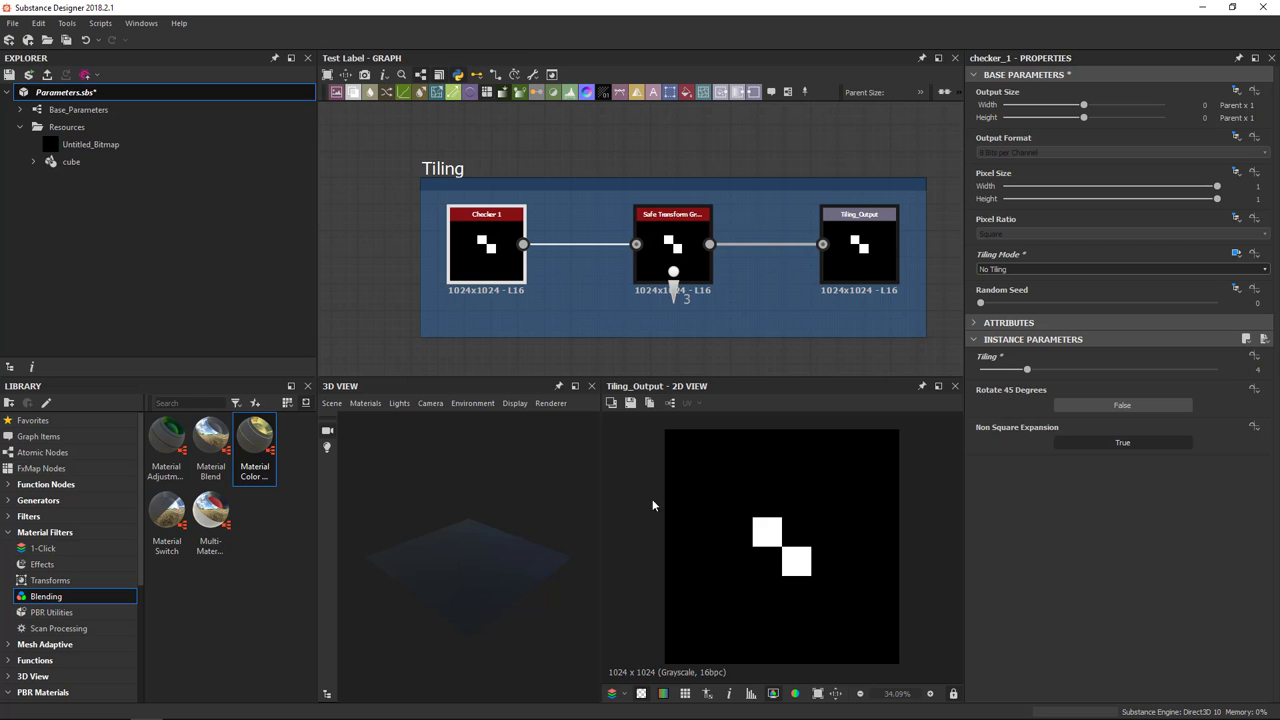
middle_drag(753, 280, 712, 190)
scroll(607, 220, down, 2)
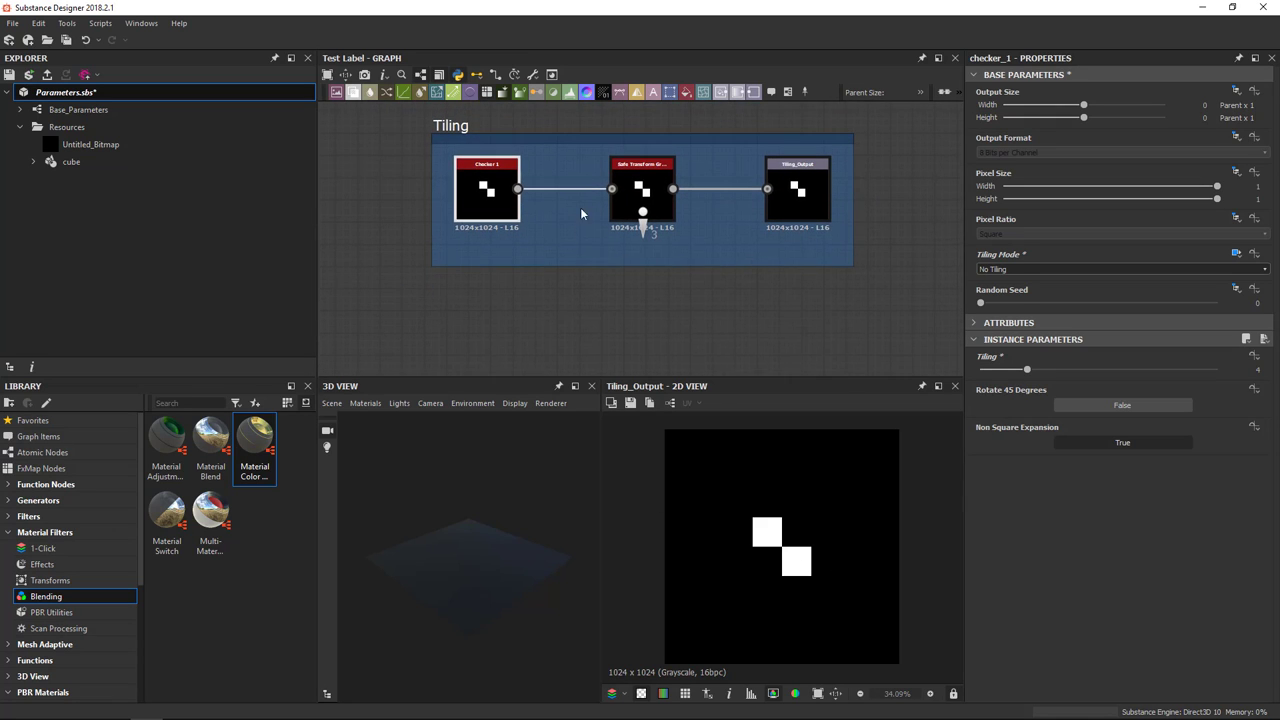
Add a Transformation 2D fed by Checker 1 with Absolute Tiling Mode, and lower Checker Tiling to 1
click(613, 301)
key(space)
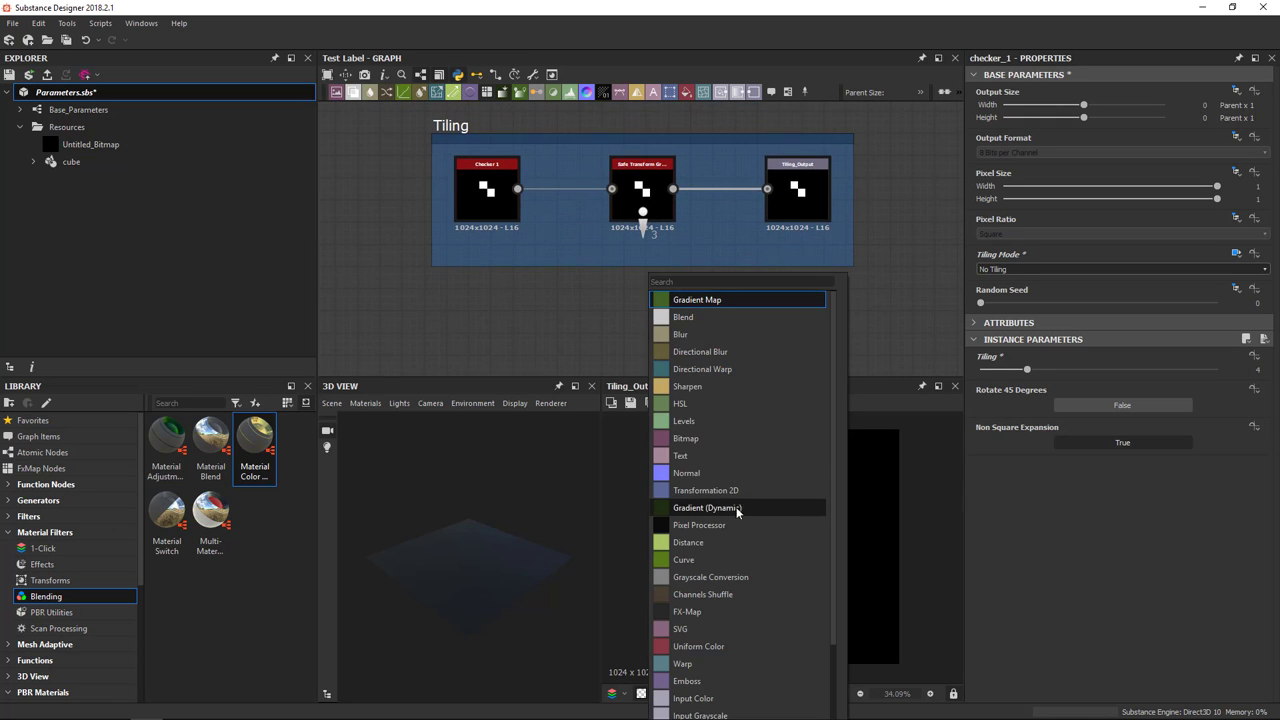
click(724, 496)
mouse_move(517, 188)
mouse_down()
mouse_move(617, 300)
mouse_move(636, 302)
mouse_up()
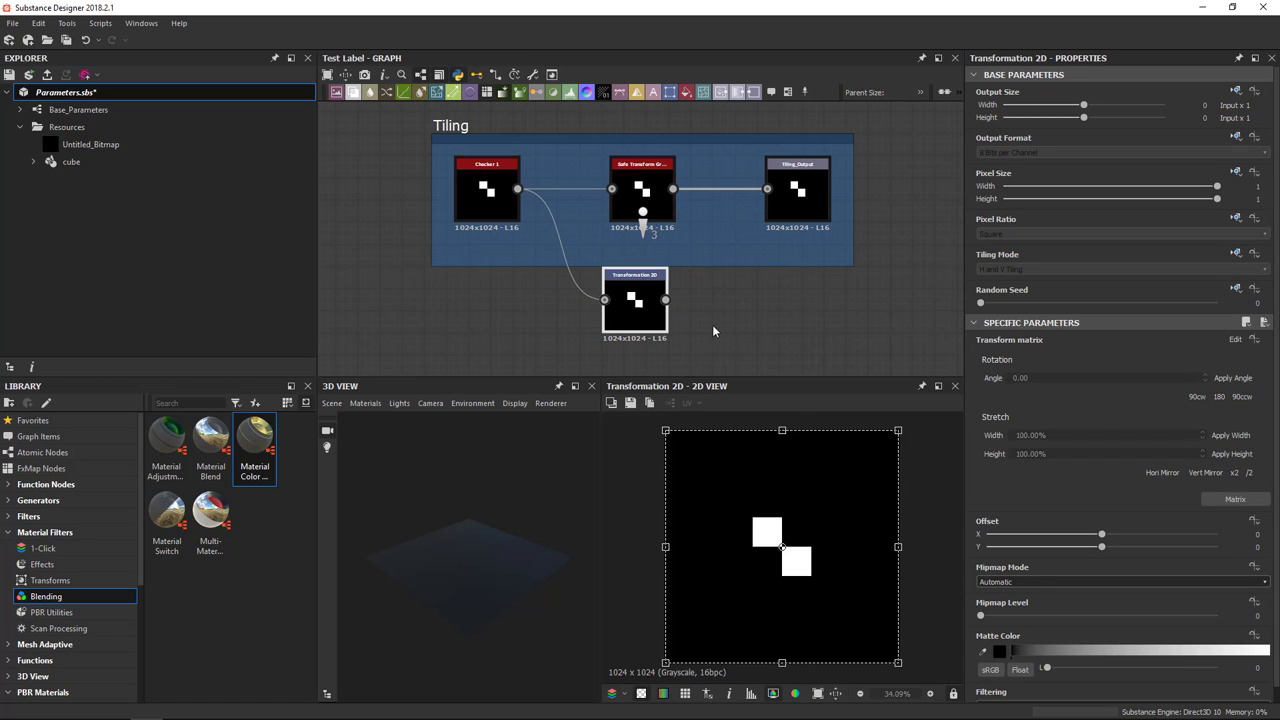
click(1236, 254)
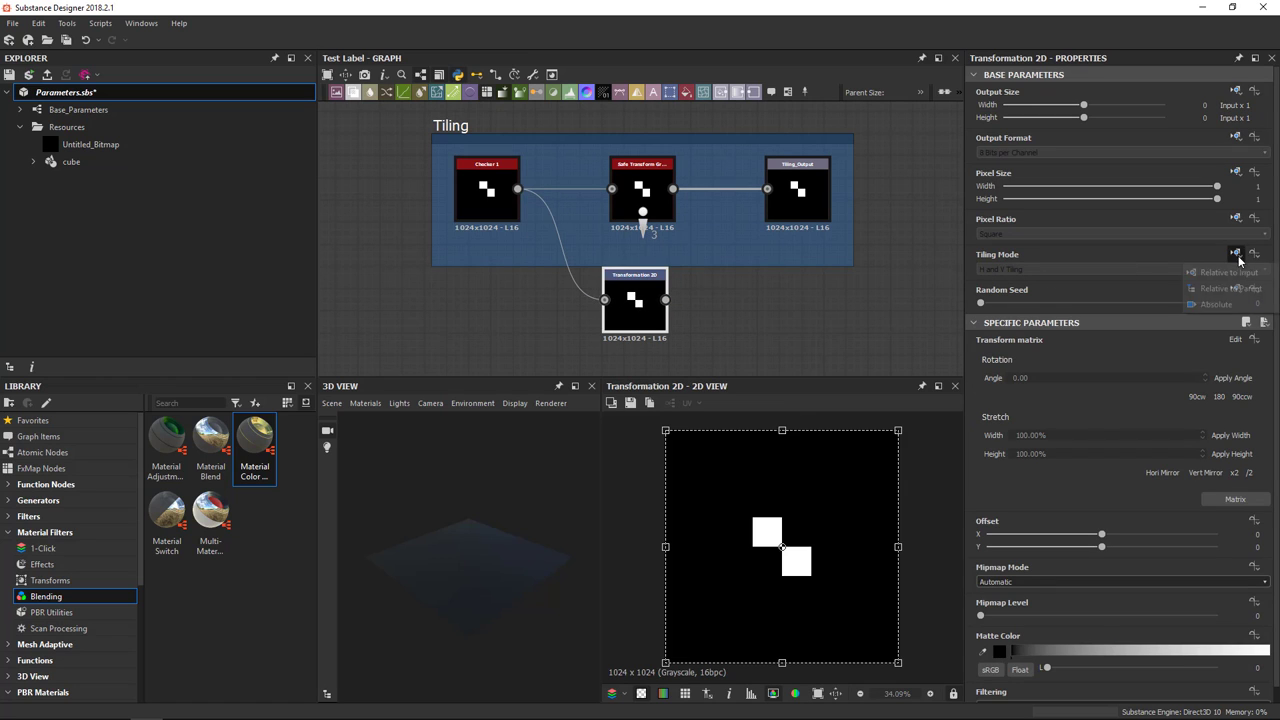
click(1216, 304)
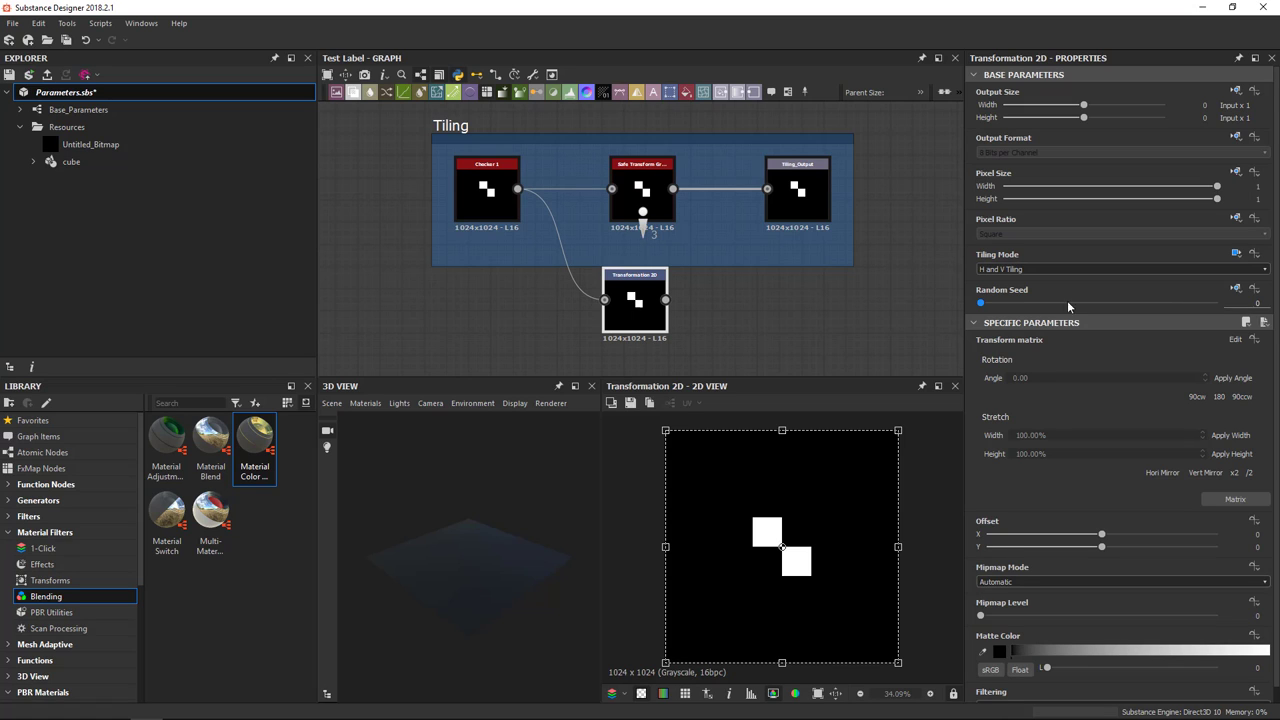
click(487, 195)
drag(1024, 370, 980, 370)
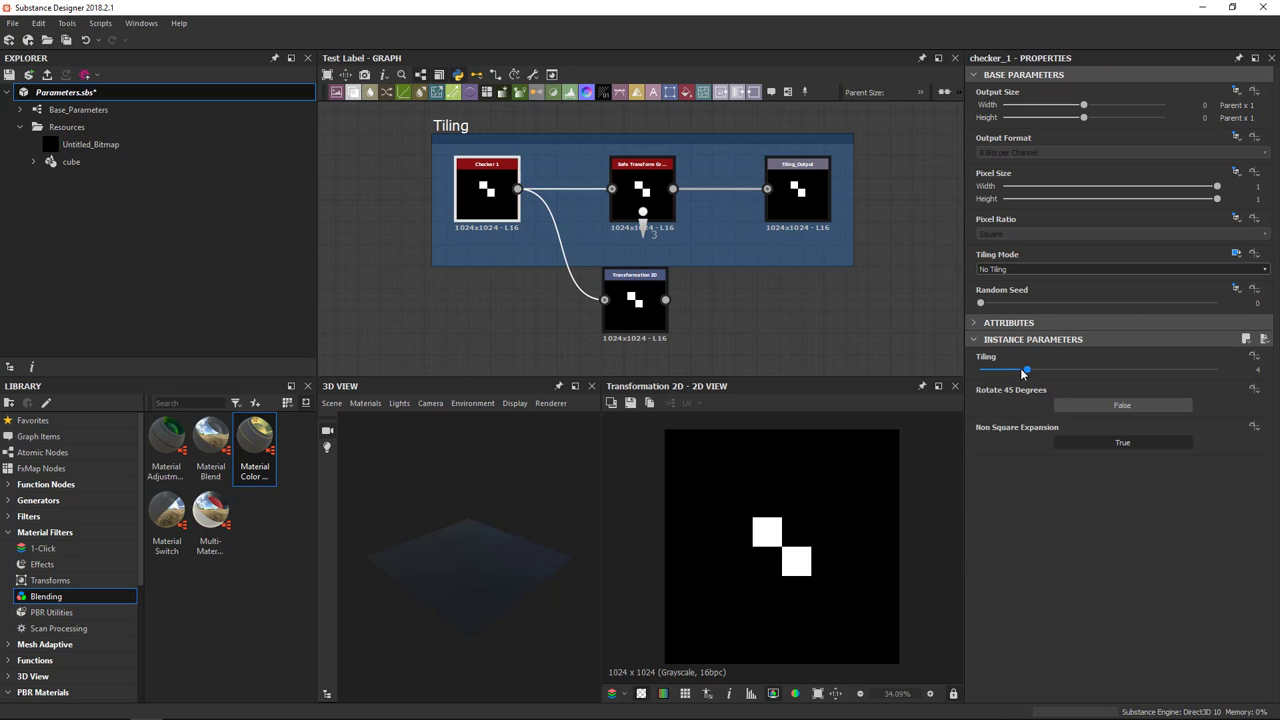
Set the Transformation 2D to No Tiling with a small offset, then move to the Random Seed frame
click(645, 293)
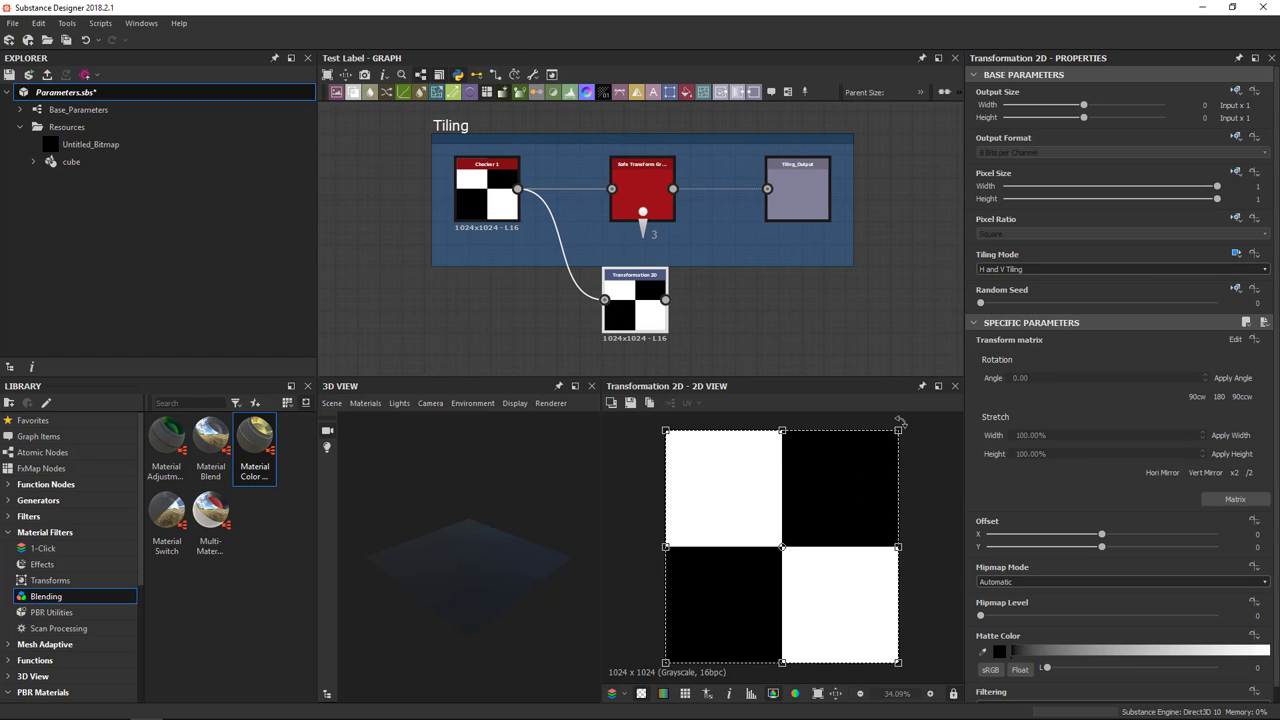
drag(786, 491, 829, 520)
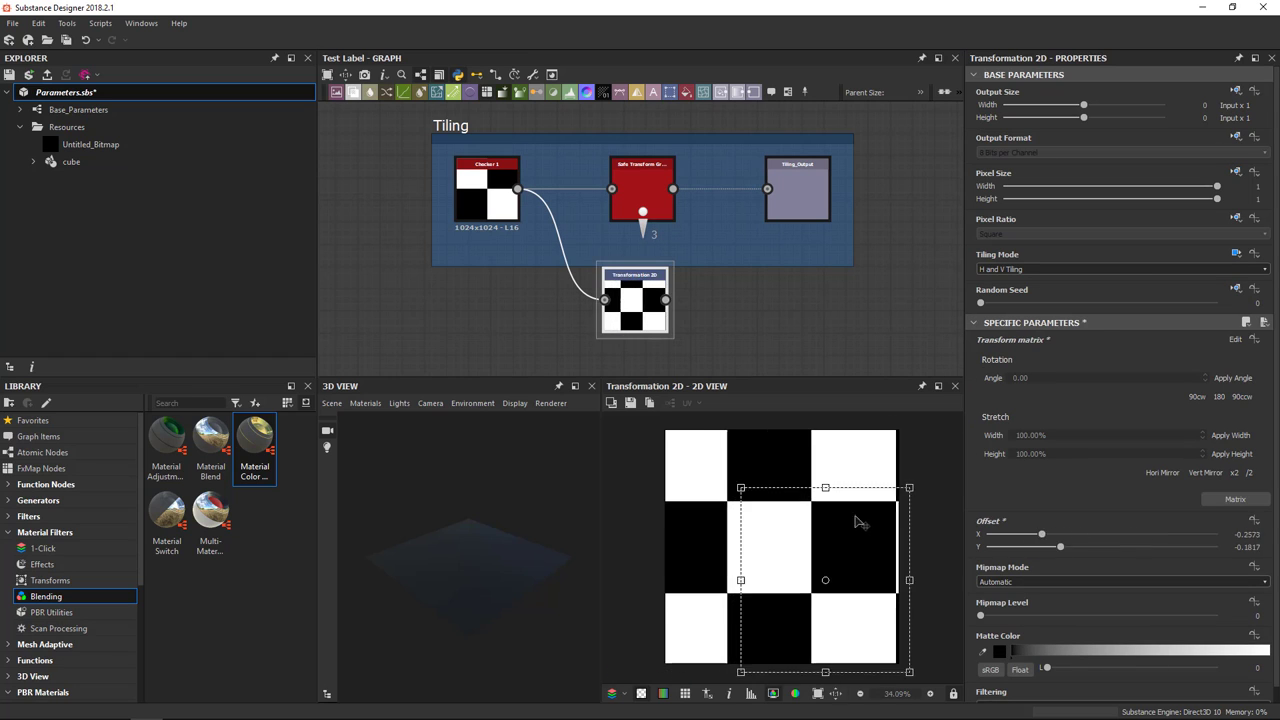
click(1020, 269)
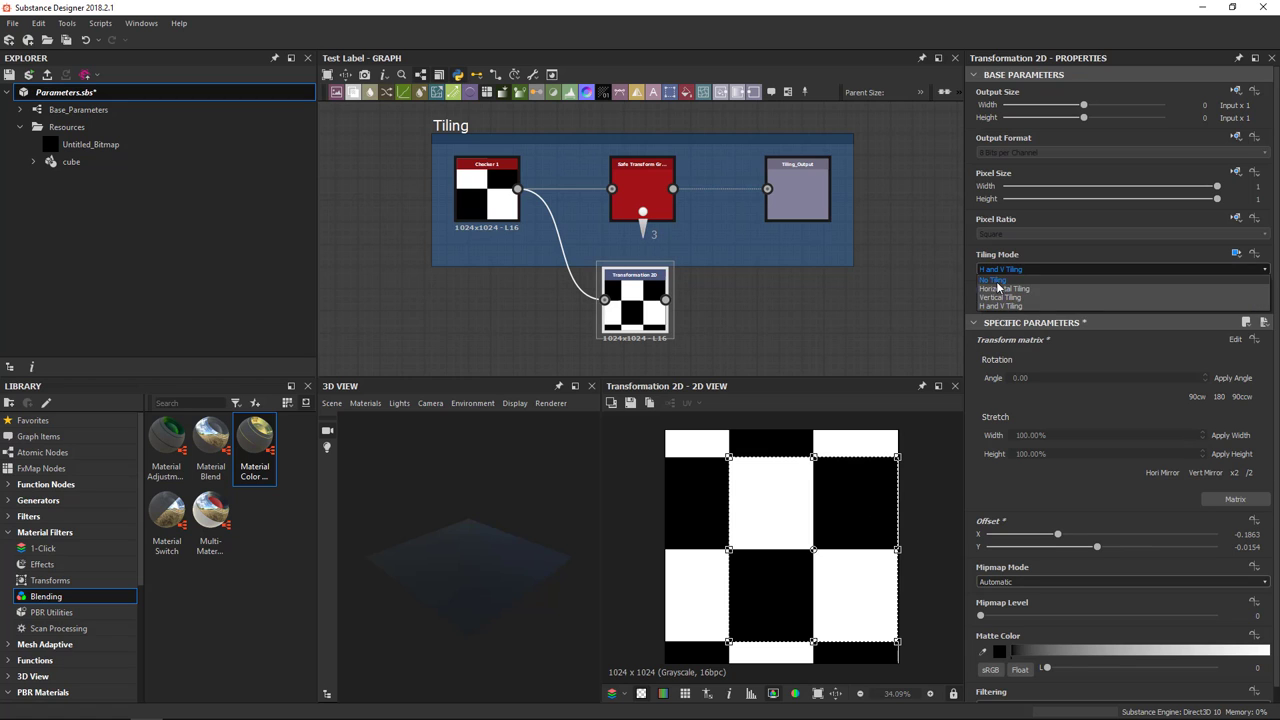
click(1012, 272)
mouse_move(848, 504)
mouse_down()
mouse_move(783, 541)
mouse_move(812, 516)
mouse_up()
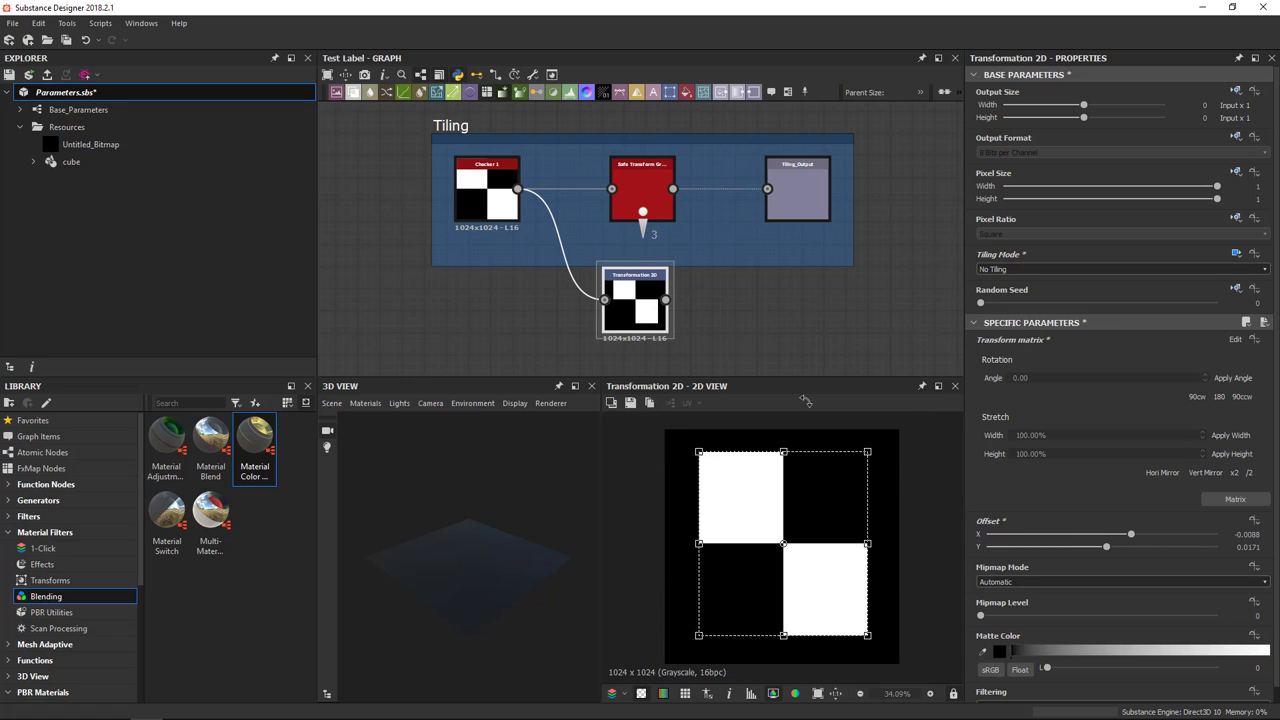
click(842, 322)
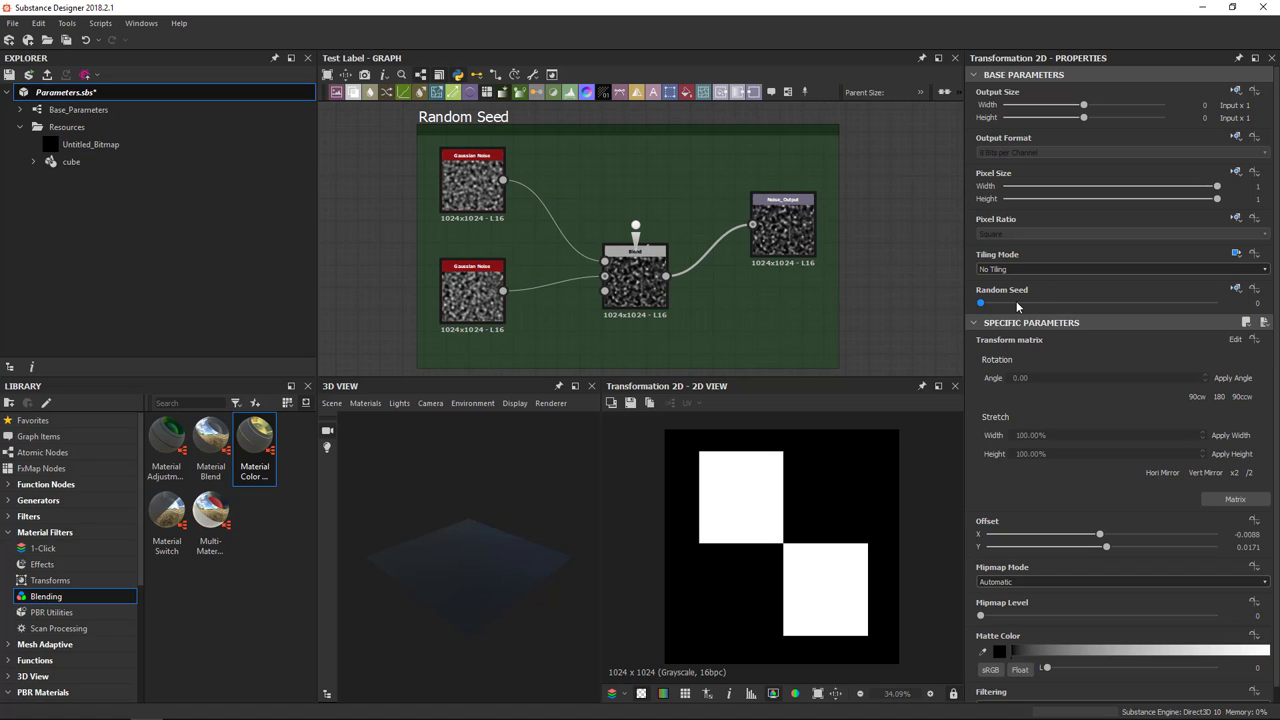
Change the graph's Random Seed to 1, then 4, then 2 while previewing Noise_Output
click(888, 289)
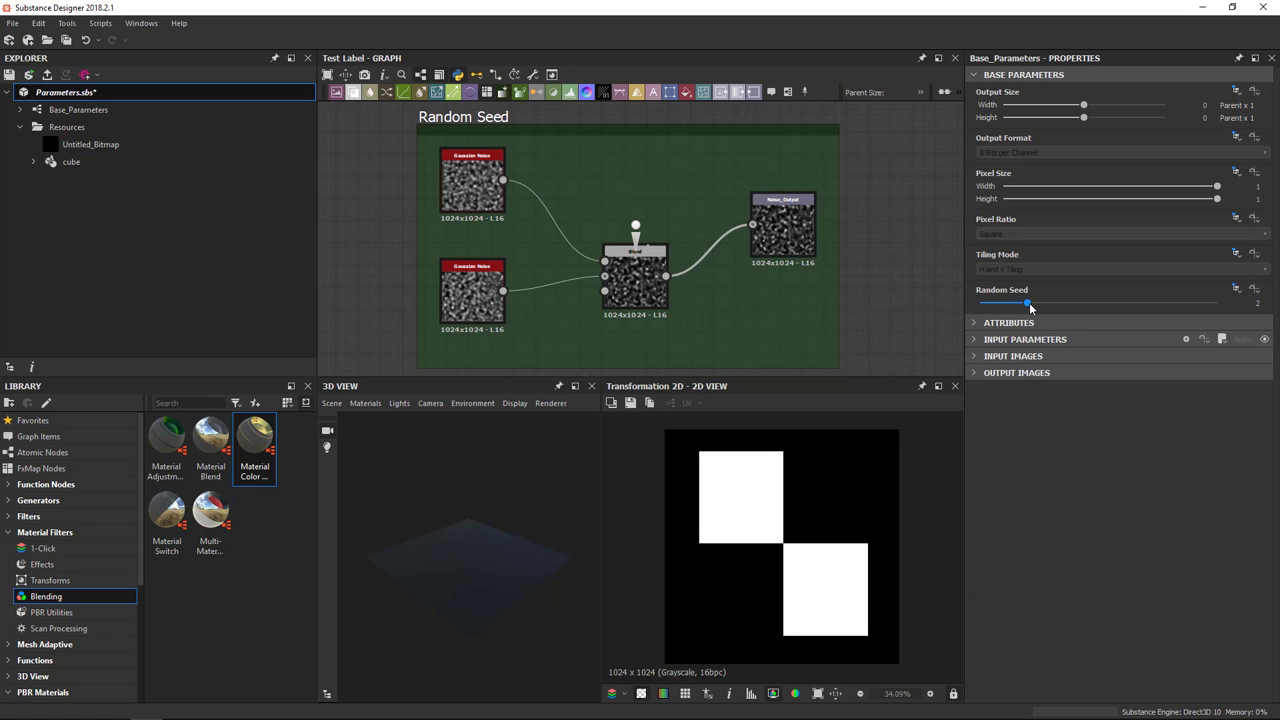
drag(1029, 303, 995, 304)
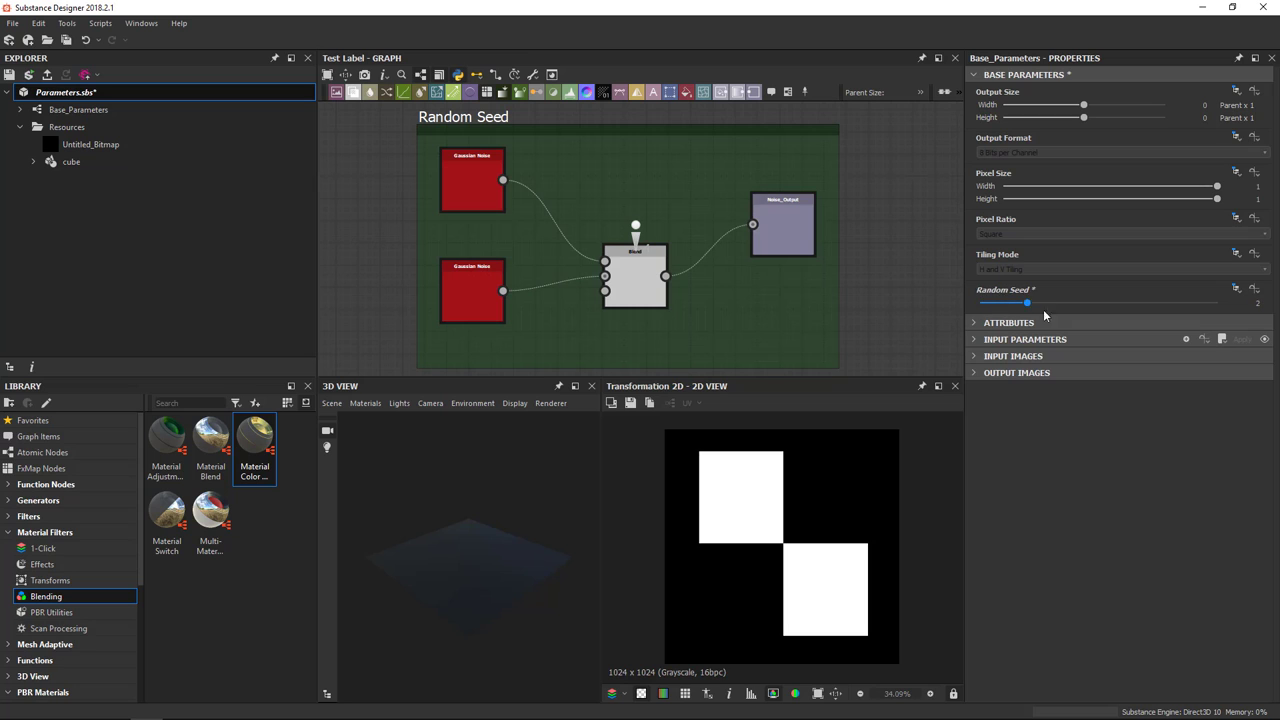
double_click(802, 234)
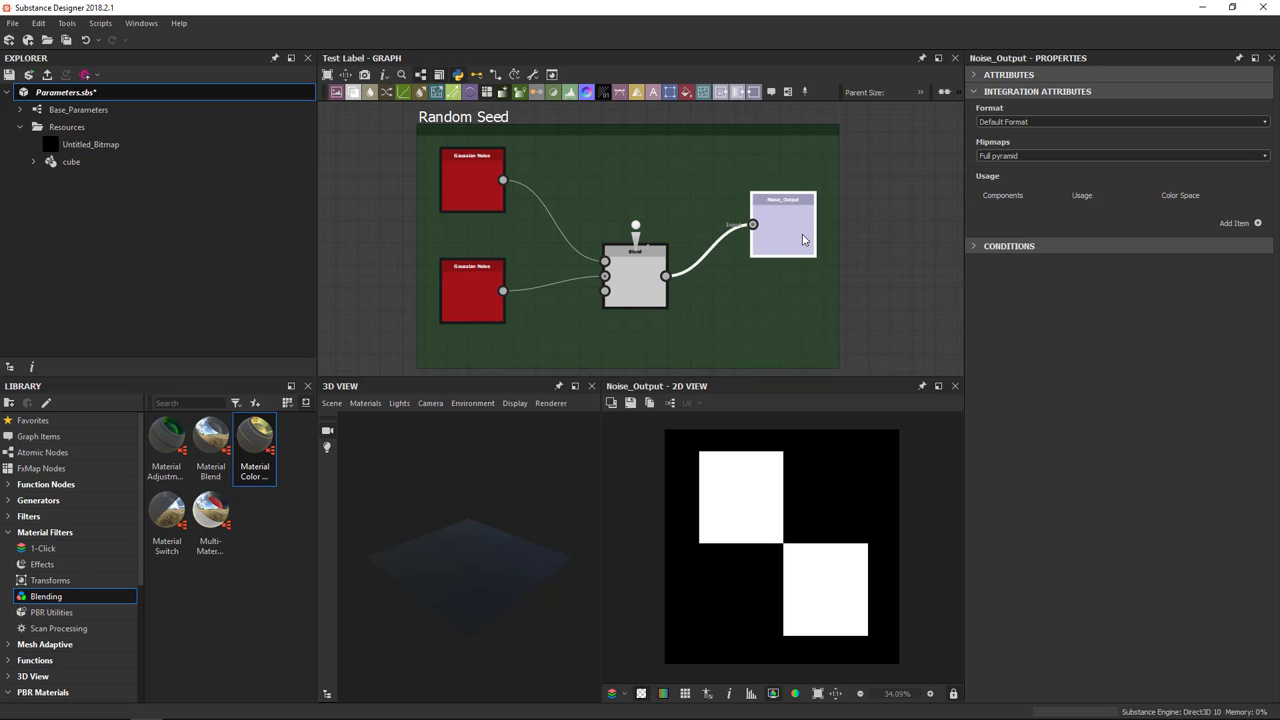
click(895, 275)
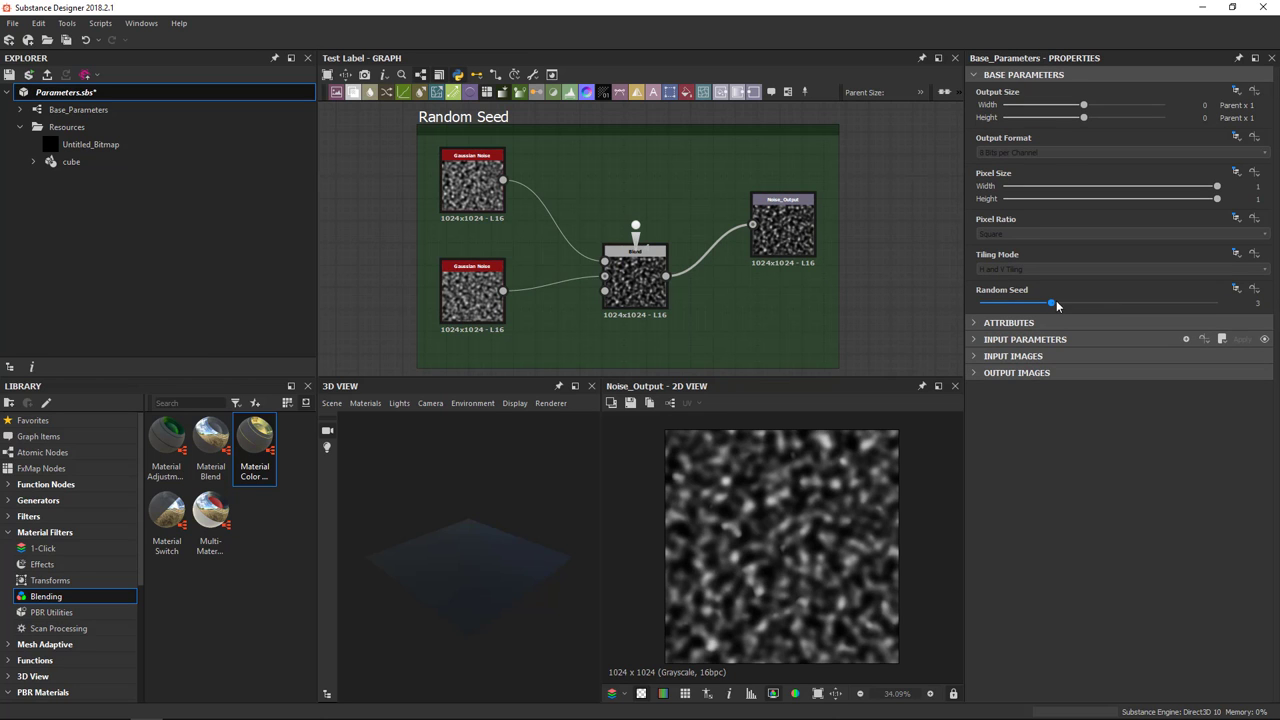
drag(1057, 305, 1078, 313)
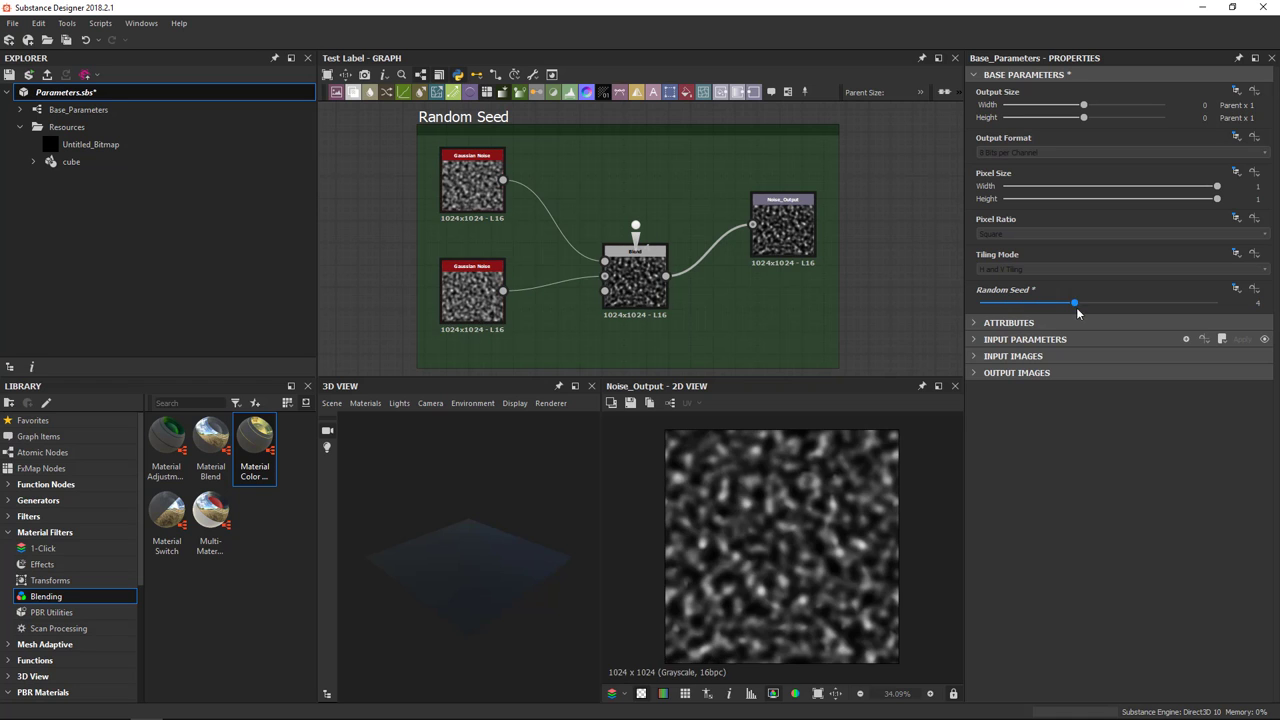
drag(1078, 313, 975, 310)
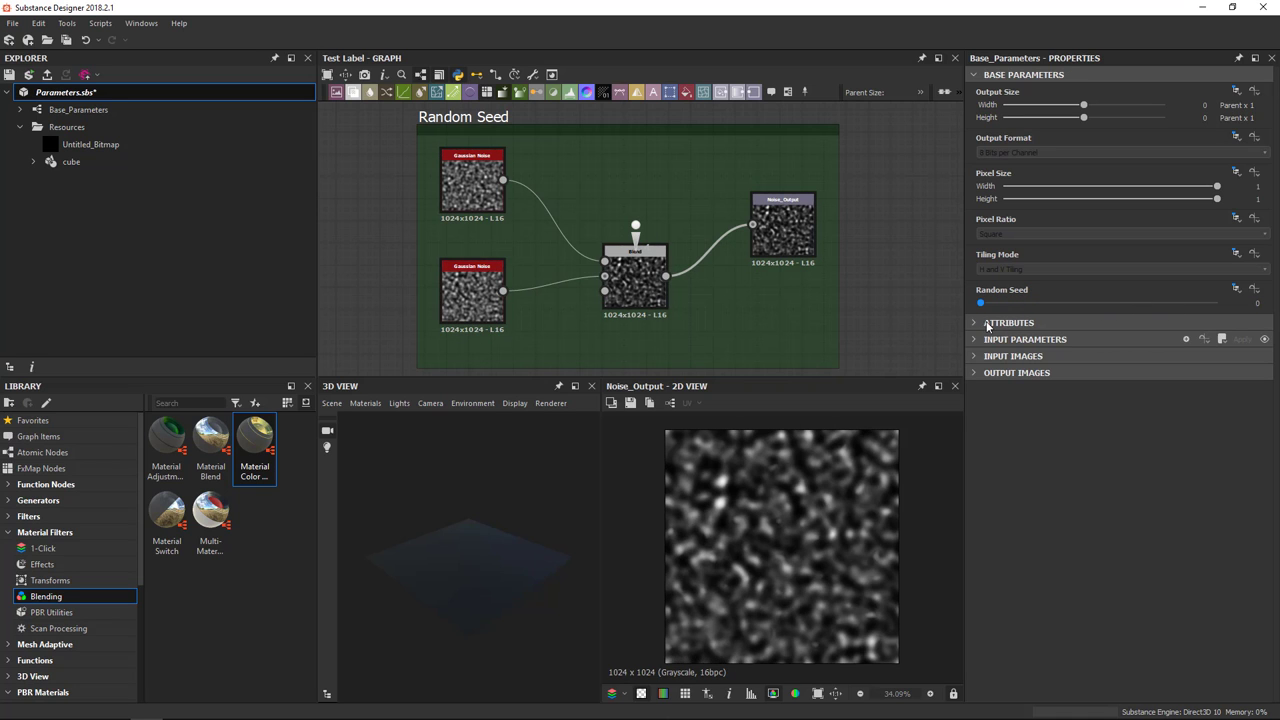
Compare the upper and lower Gaussian Noise nodes' Random Seed inheritance and preview each output
click(449, 287)
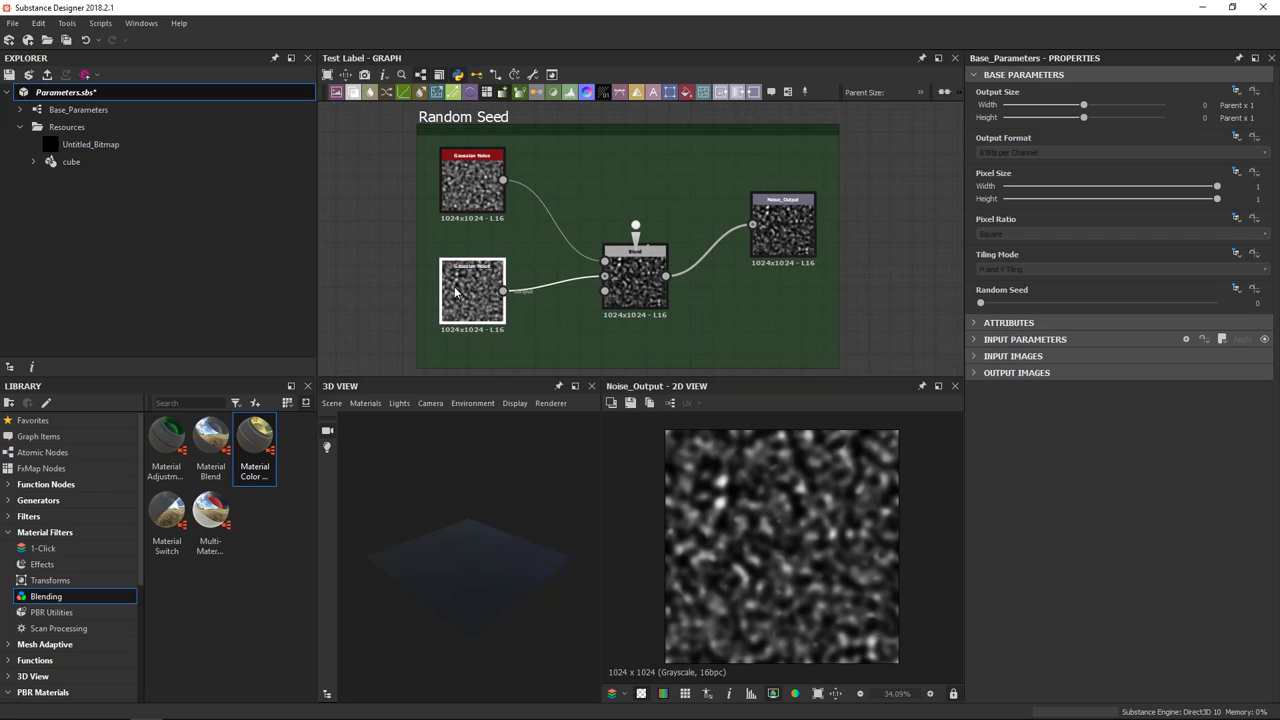
click(1236, 289)
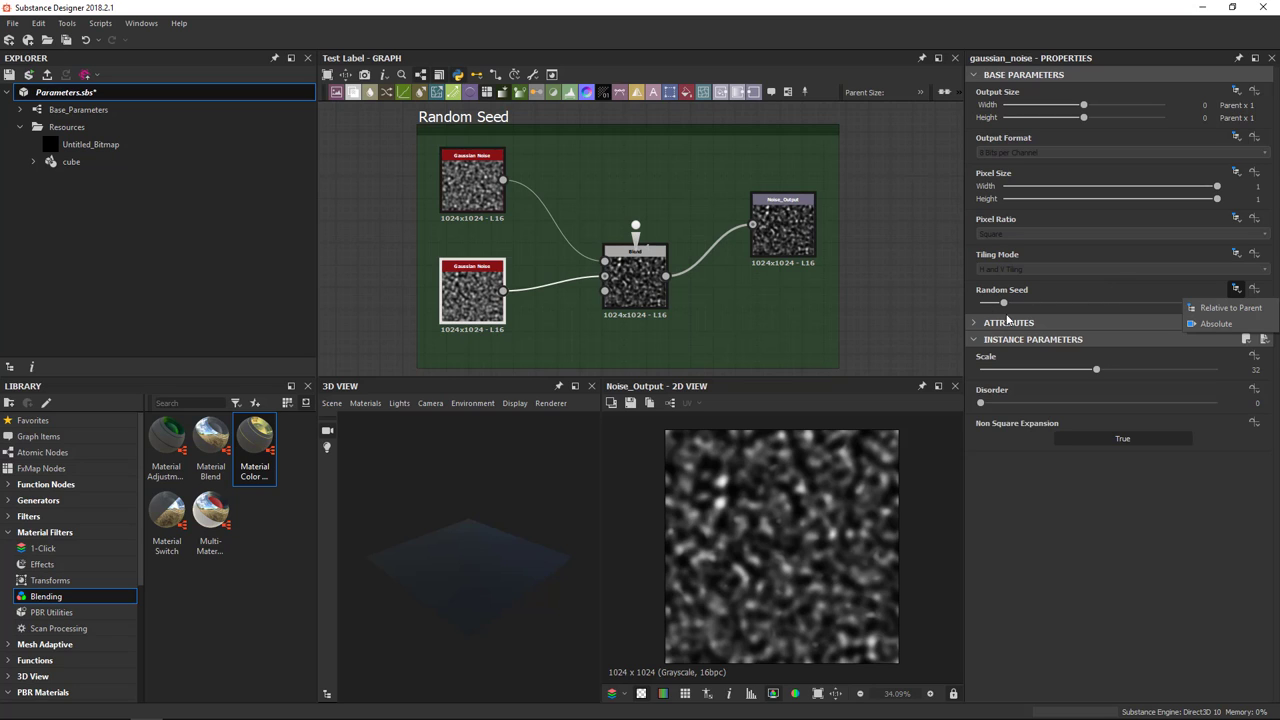
click(1040, 290)
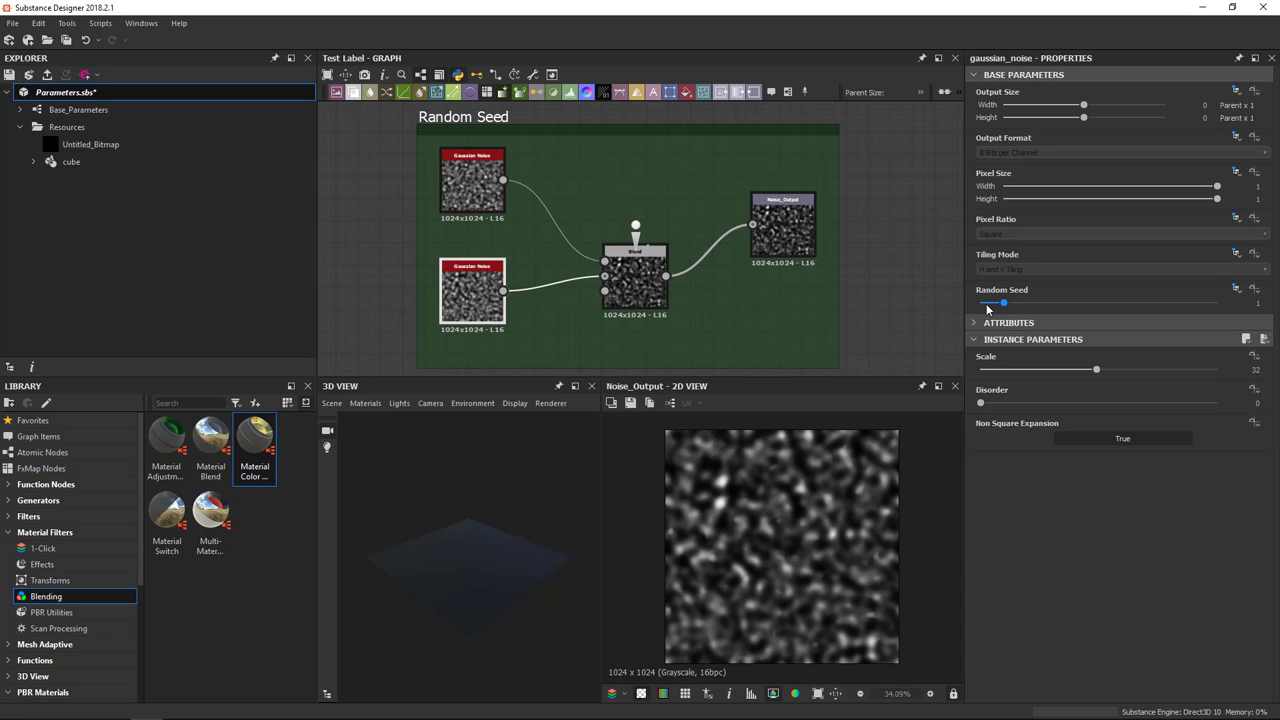
click(483, 205)
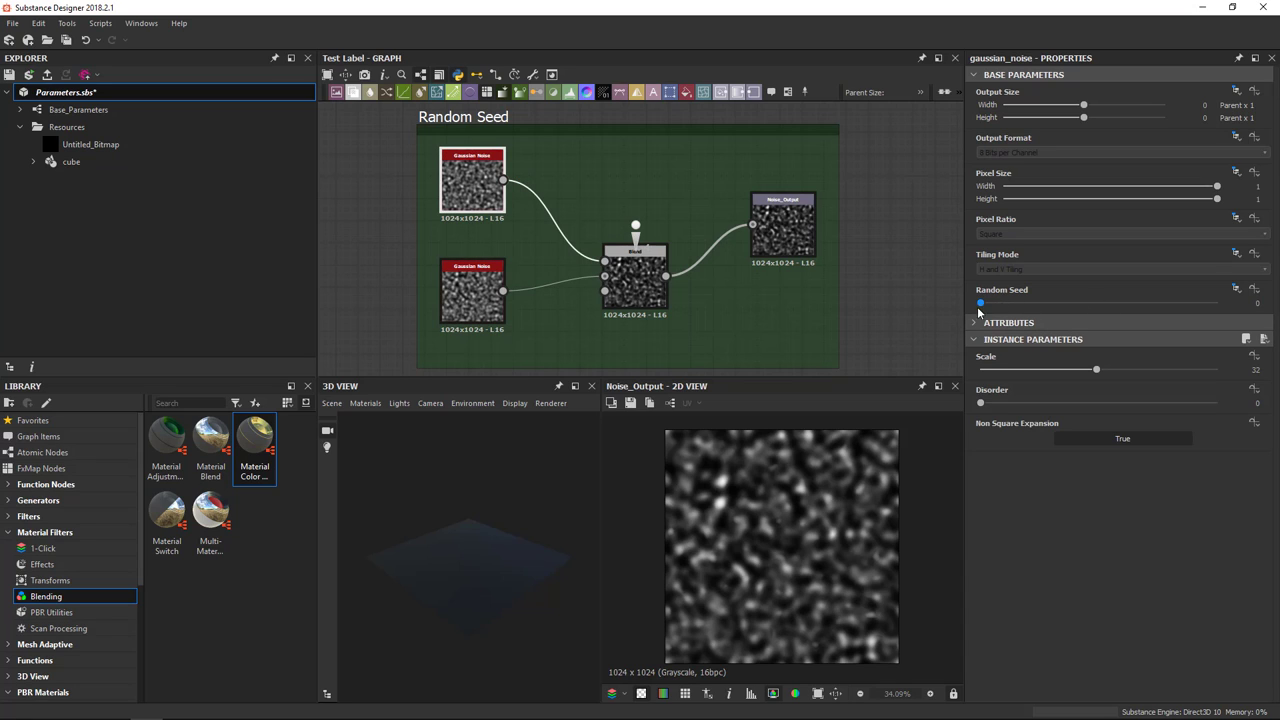
click(472, 292)
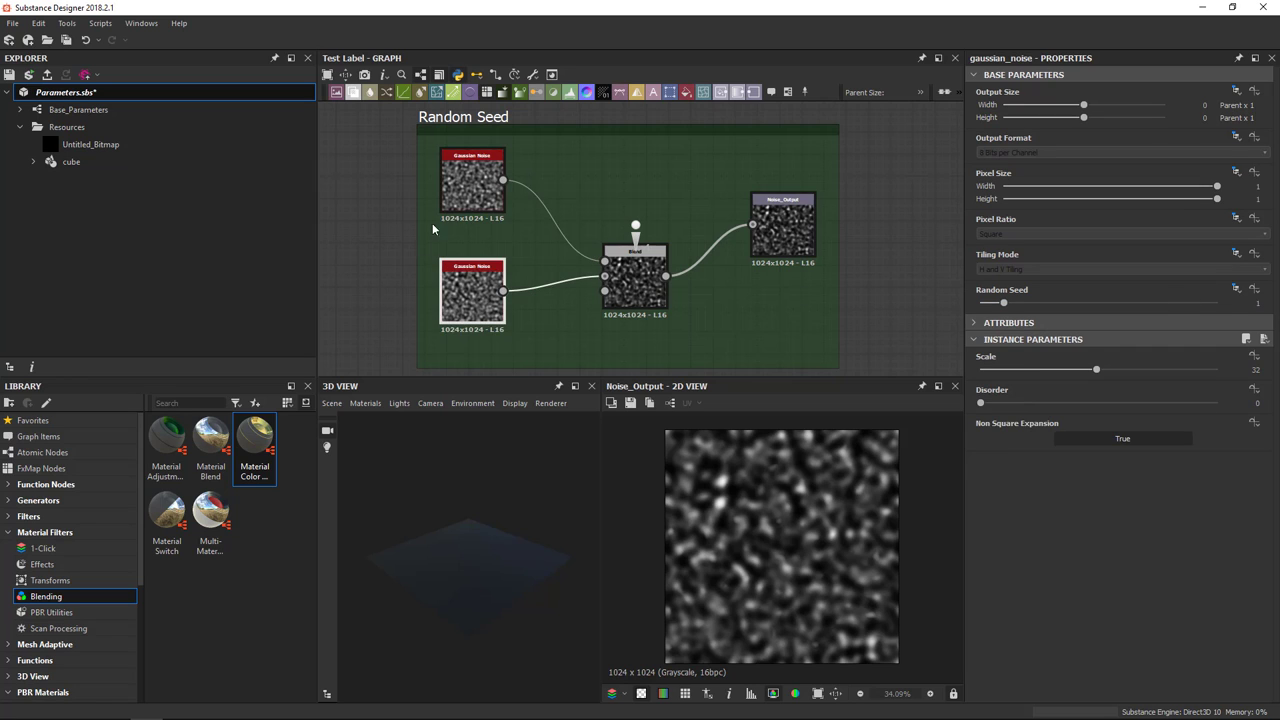
double_click(470, 185)
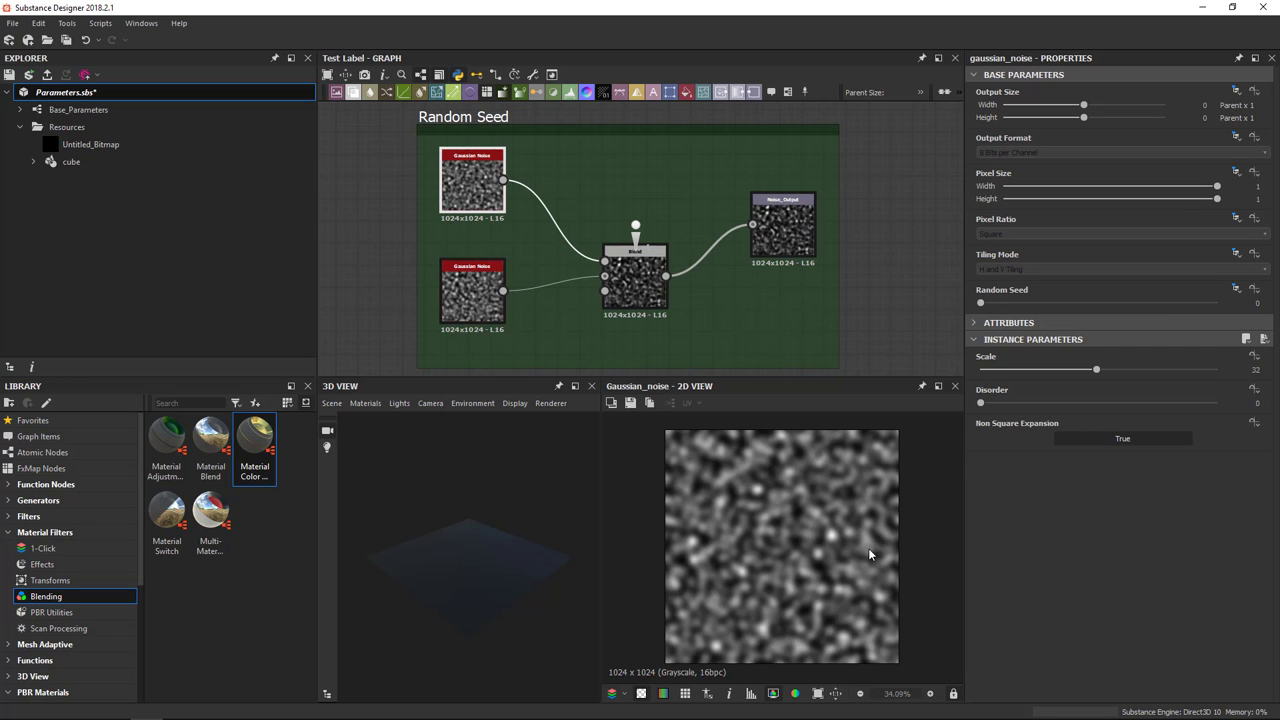
double_click(472, 292)
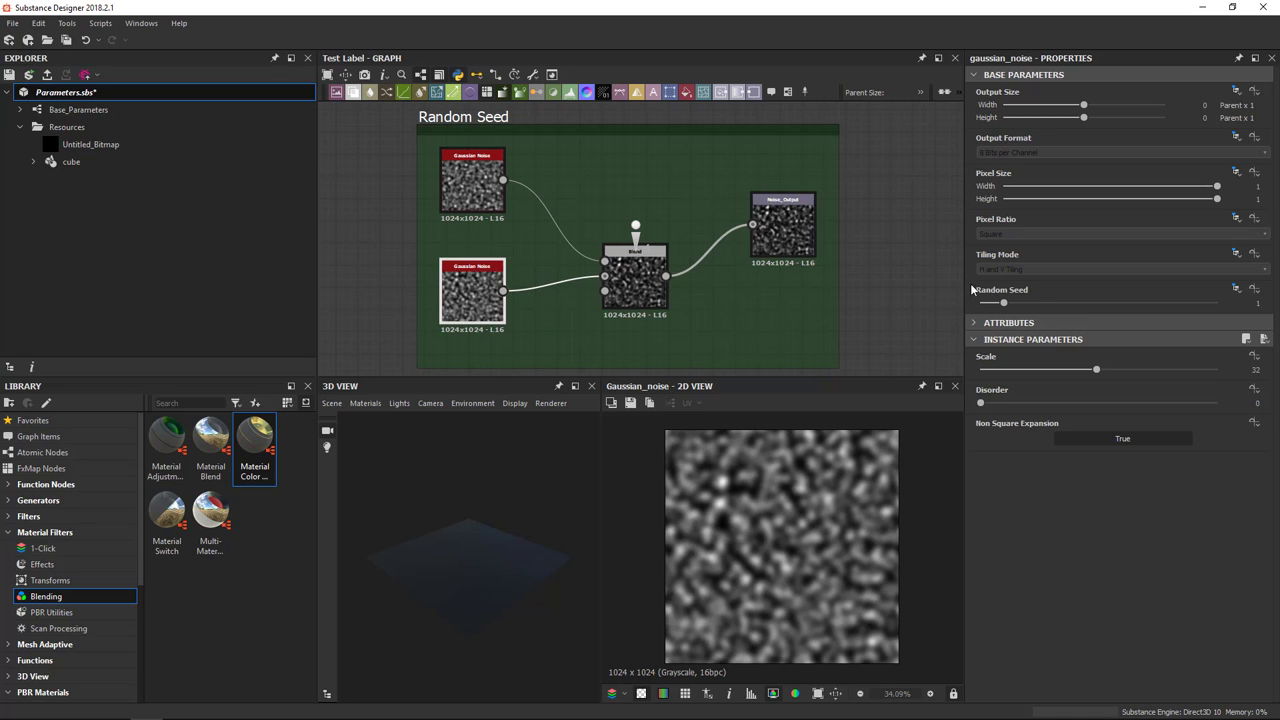
click(1236, 289)
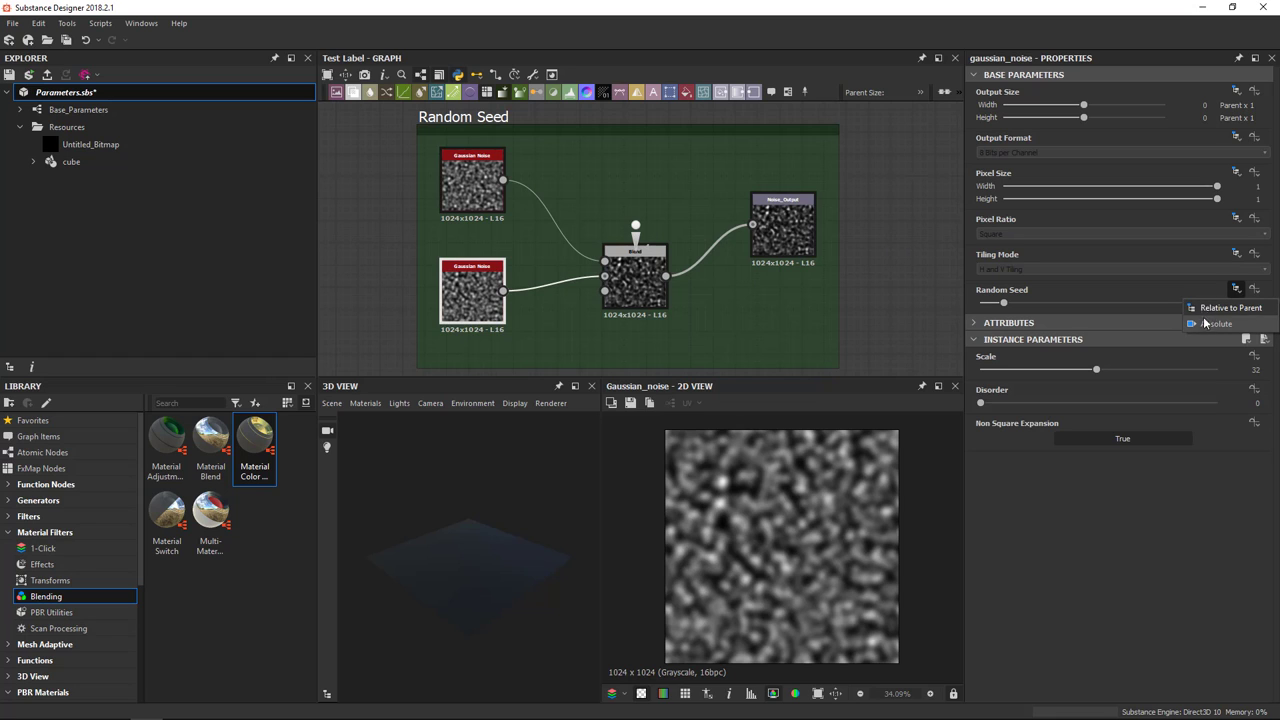
Set the lower Gaussian Noise Random Seed to Absolute 0, then vary the graph seed to test
click(1206, 321)
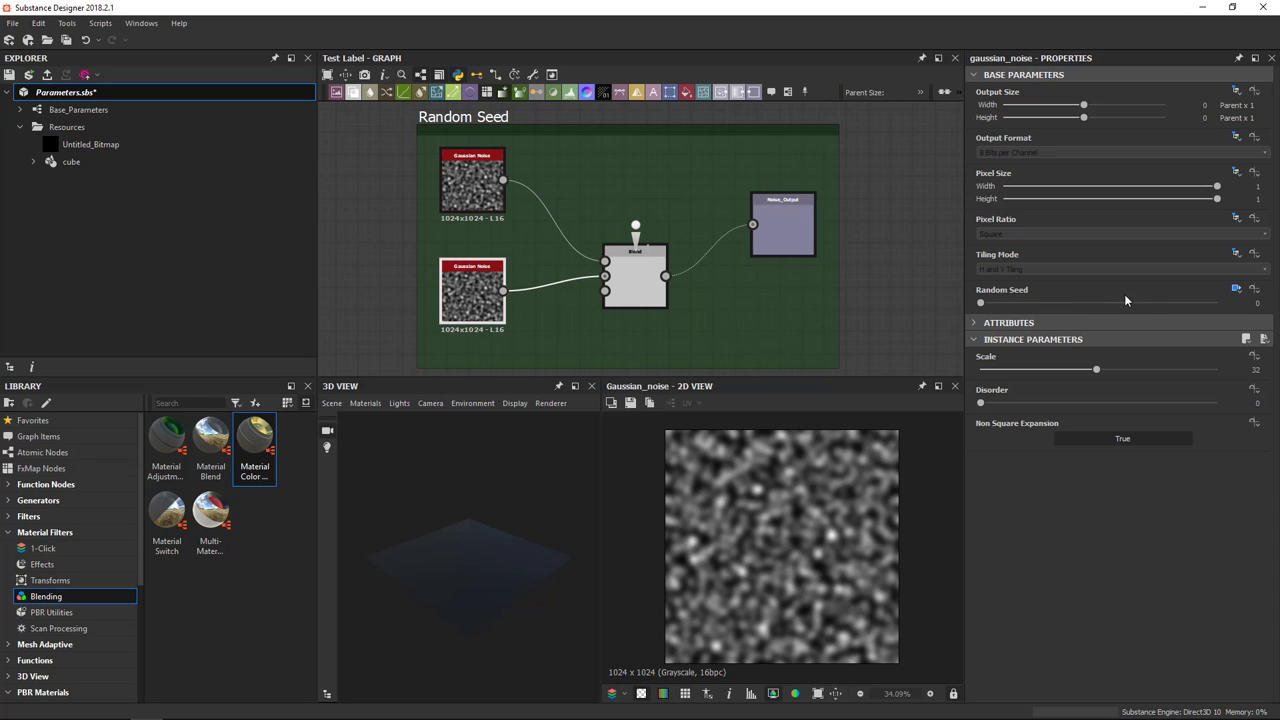
click(899, 262)
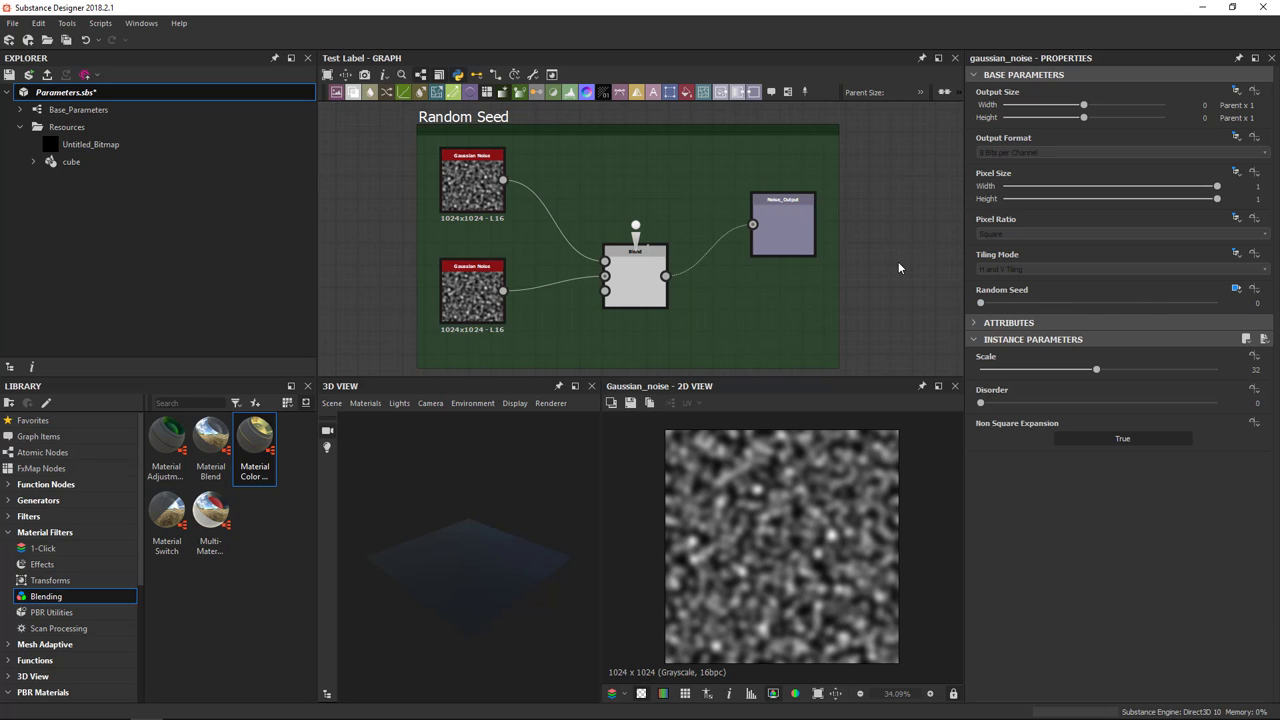
mouse_move(981, 302)
mouse_down()
mouse_move(1051, 303)
mouse_move(967, 305)
mouse_up()
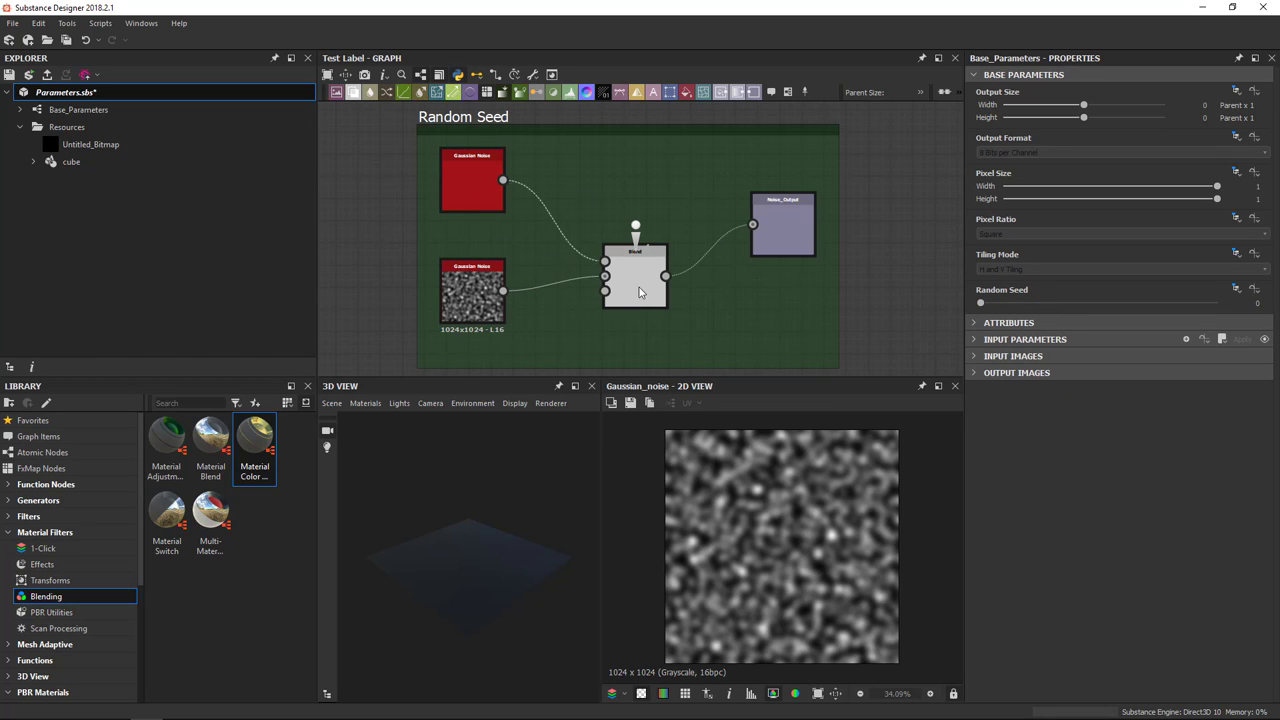
Save Parameters.sbs and show the graph's Attributes with Label 'Test Label', description and tags
key(ctrl+s)
click(472, 295)
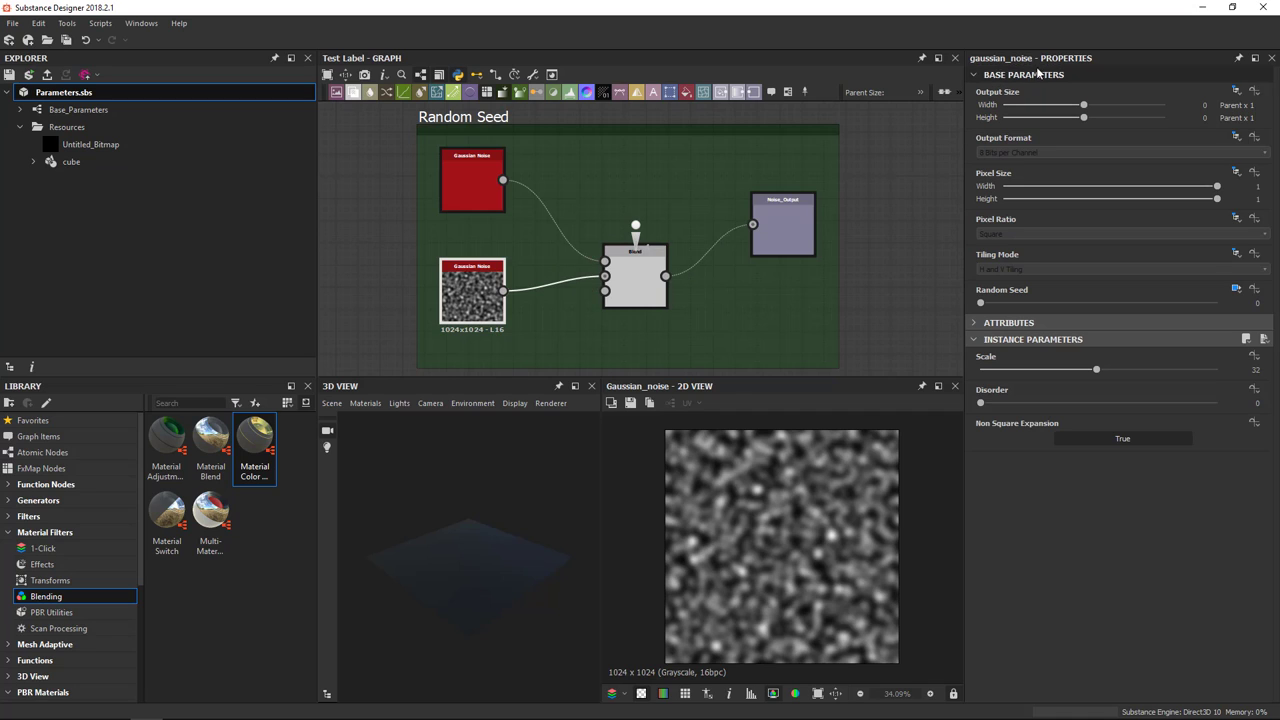
click(880, 227)
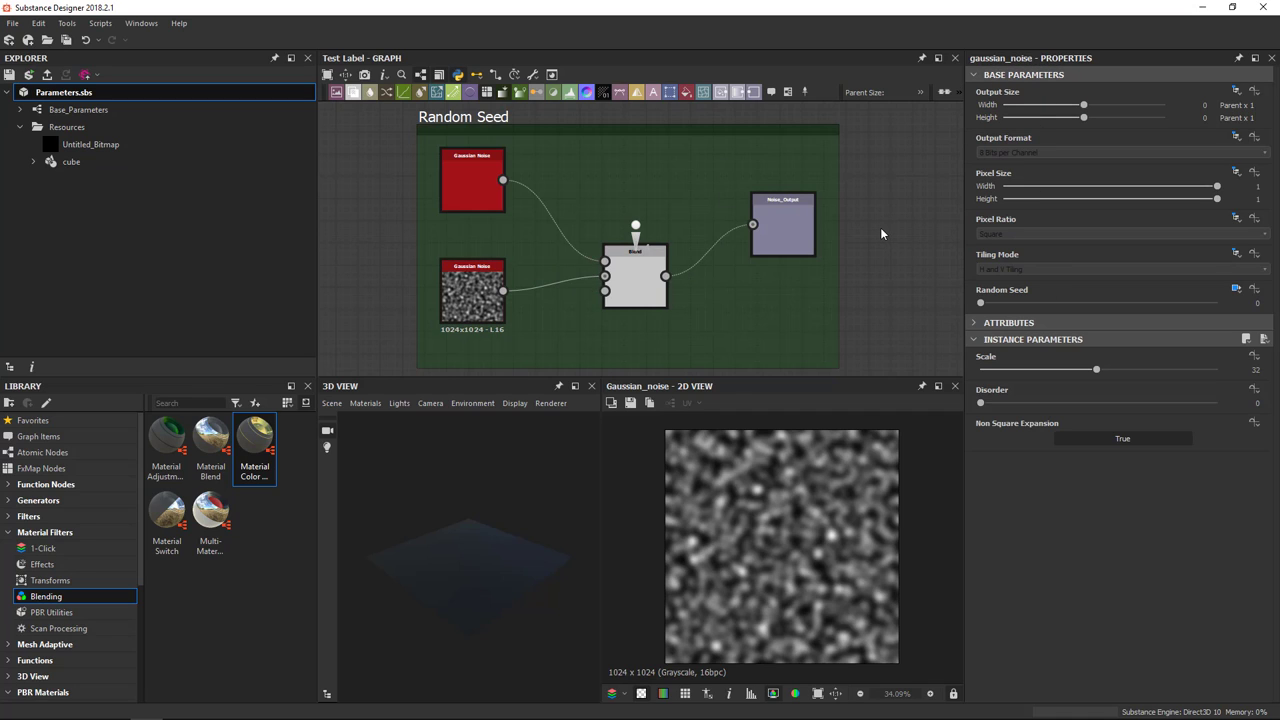
click(975, 77)
click(974, 91)
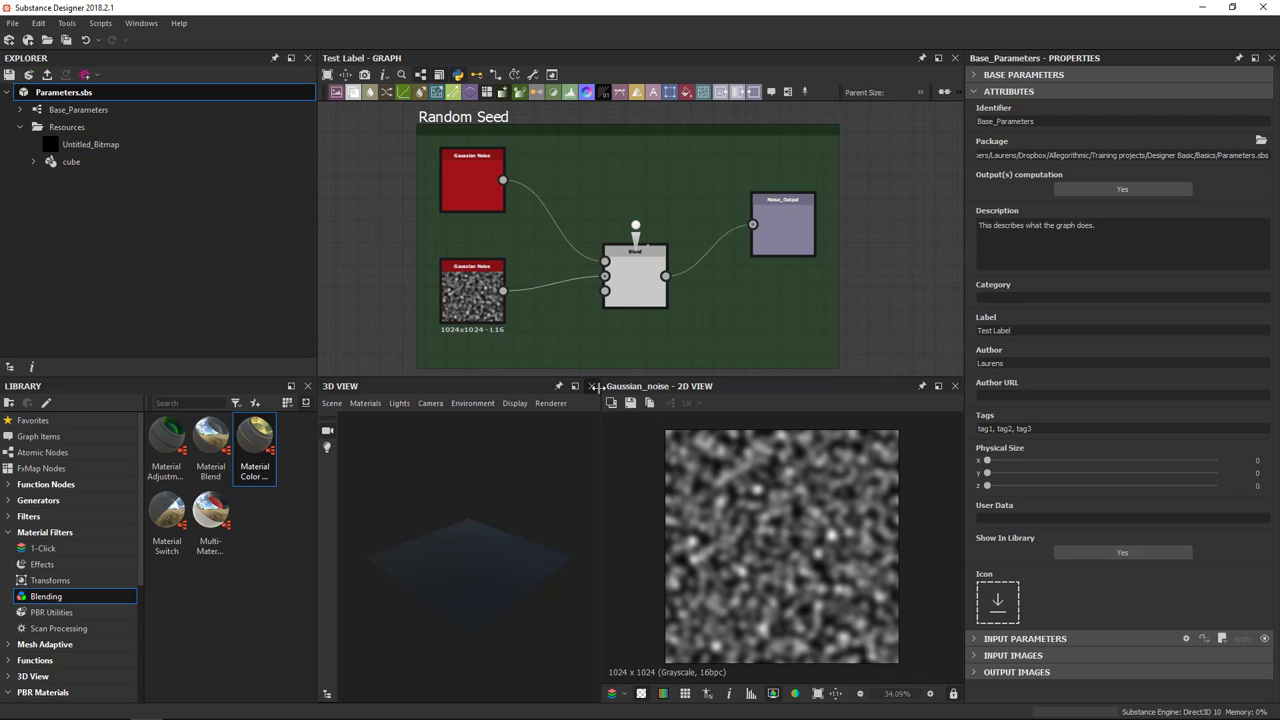
Paste the Gaussian noise image as the graph icon, then collapse the Attributes section
click(1003, 600)
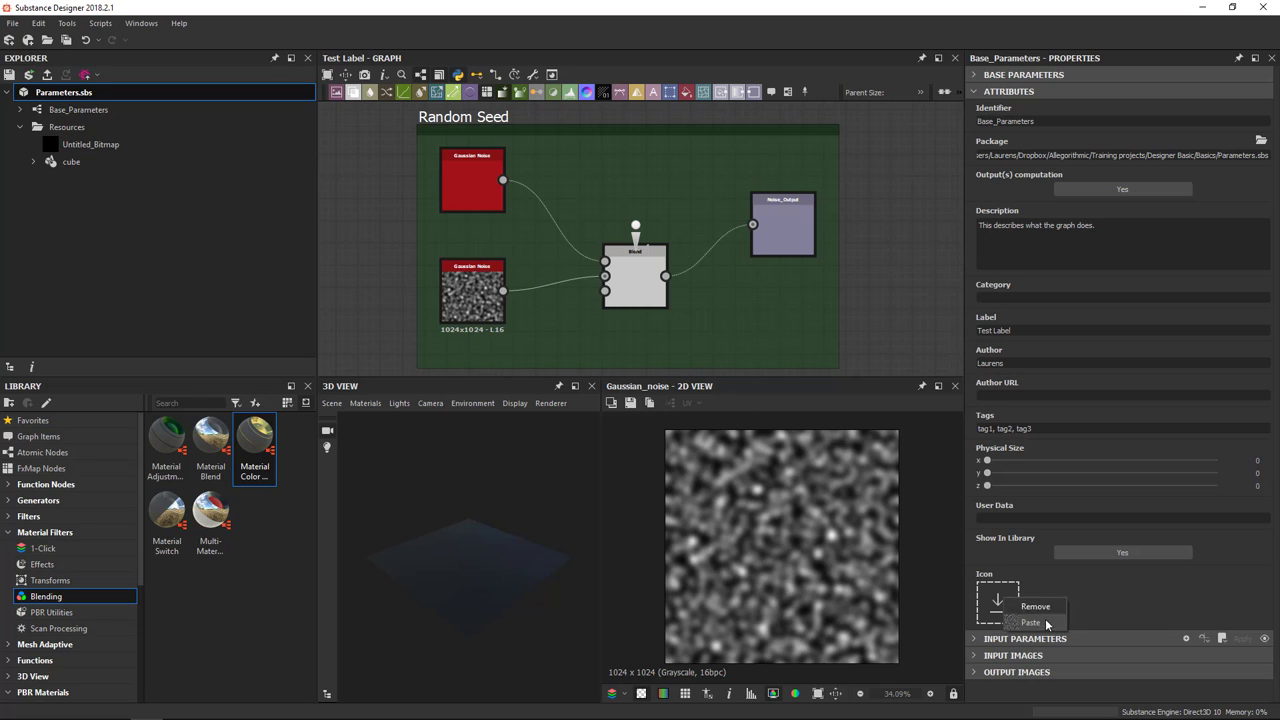
click(1018, 608)
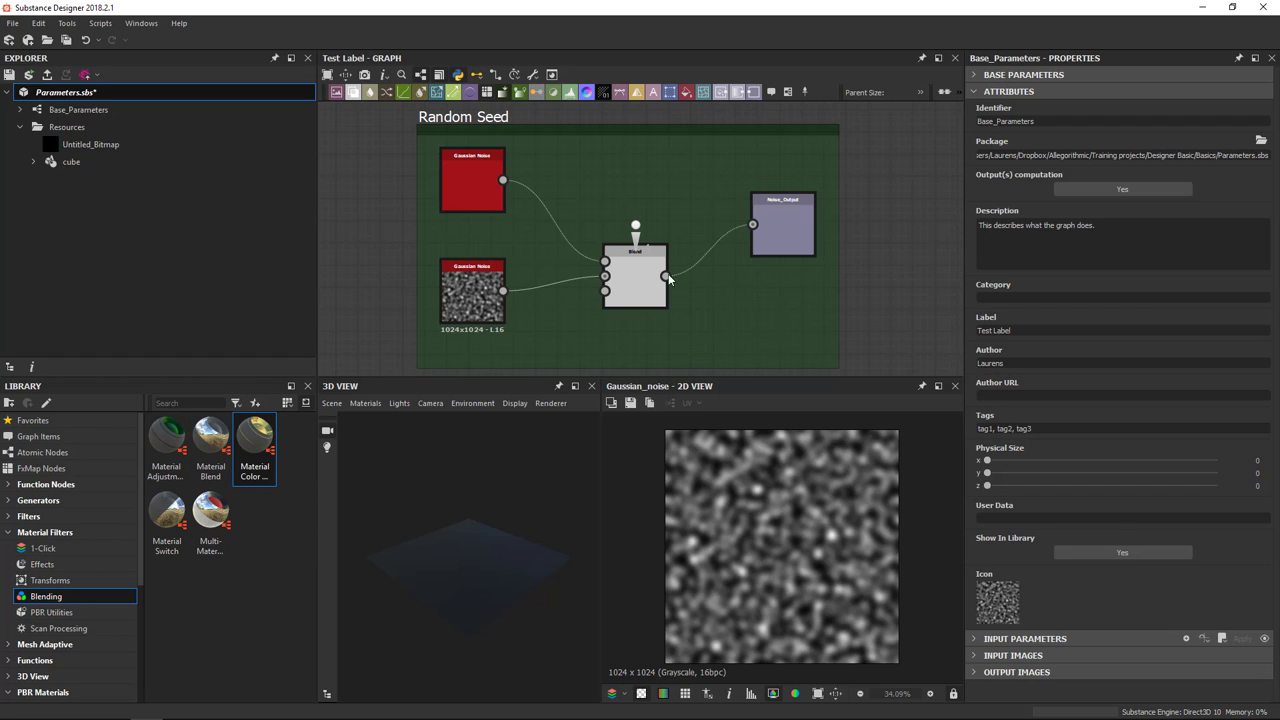
click(495, 318)
click(973, 92)
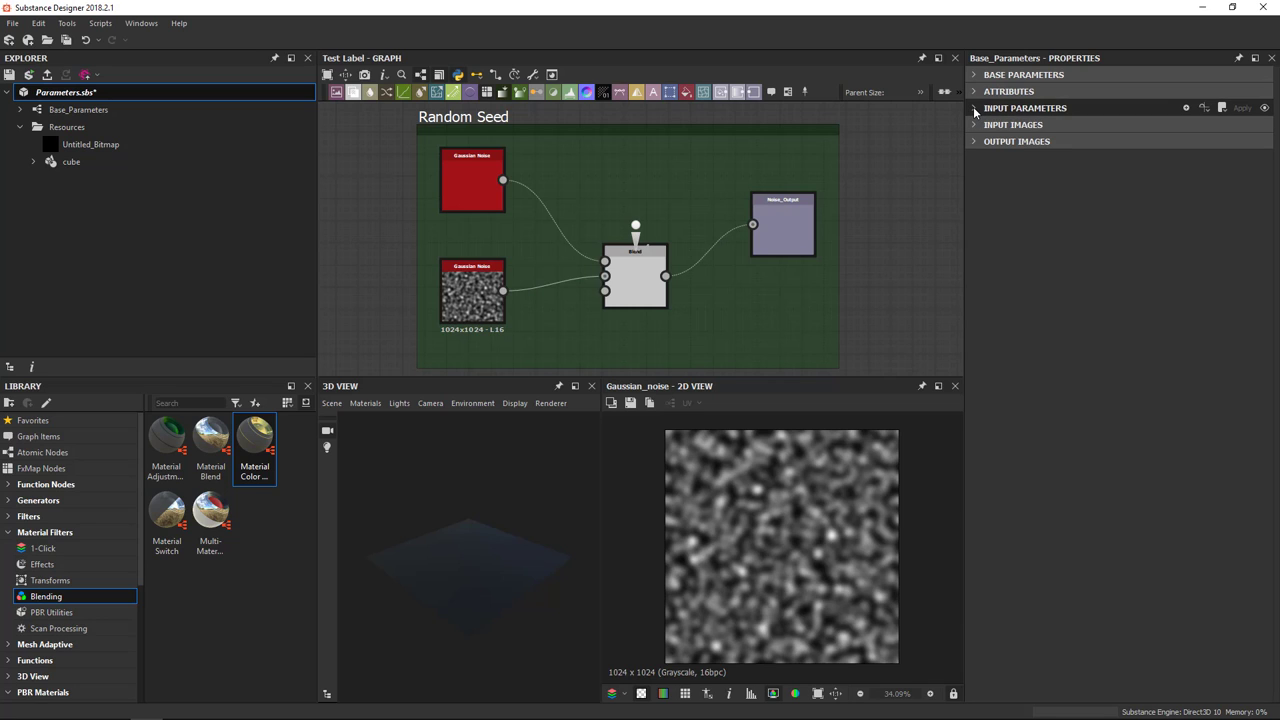
Expose the lower Gaussian Noise node's Scale as an Integer 1 graph input named scale
click(974, 108)
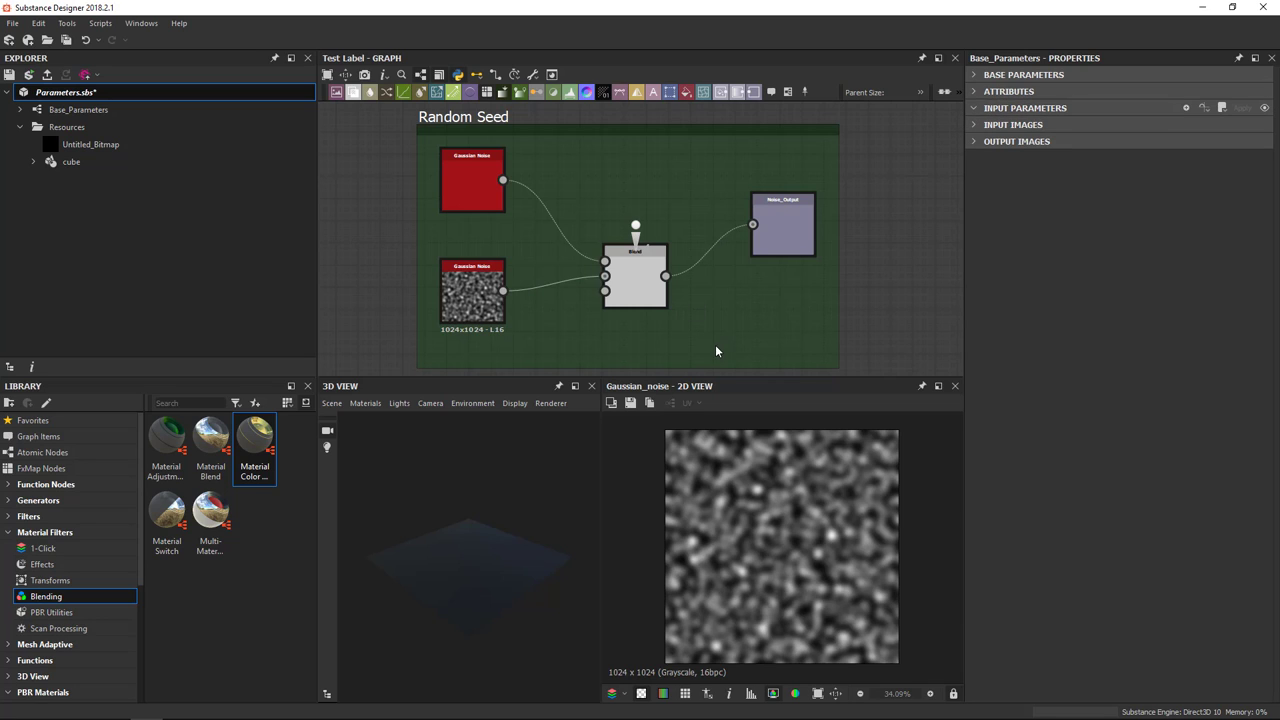
click(472, 291)
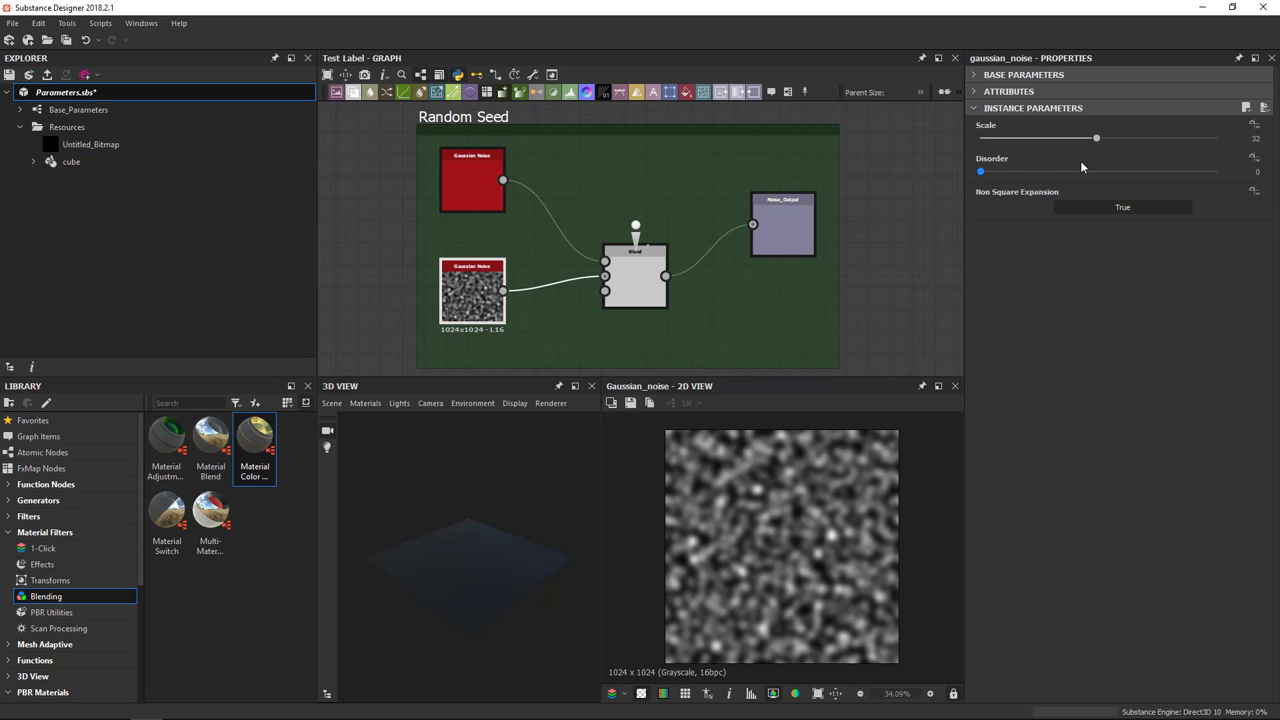
click(1258, 130)
click(1215, 158)
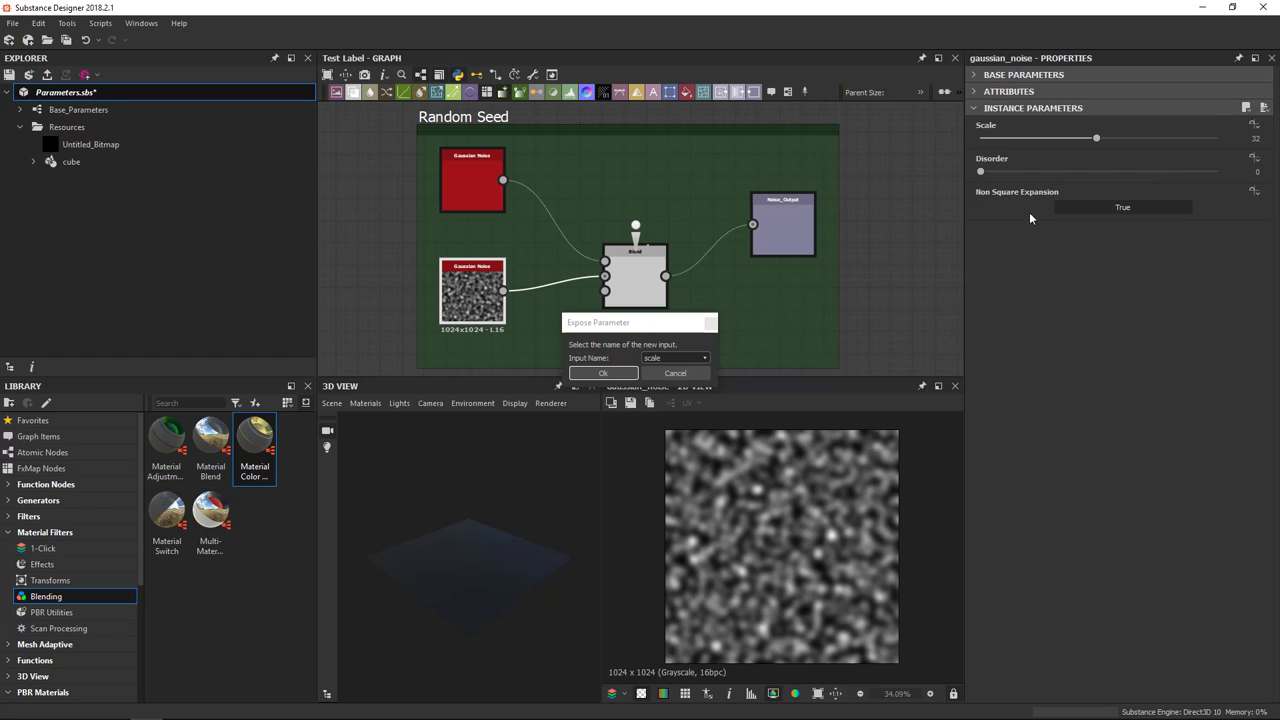
click(603, 373)
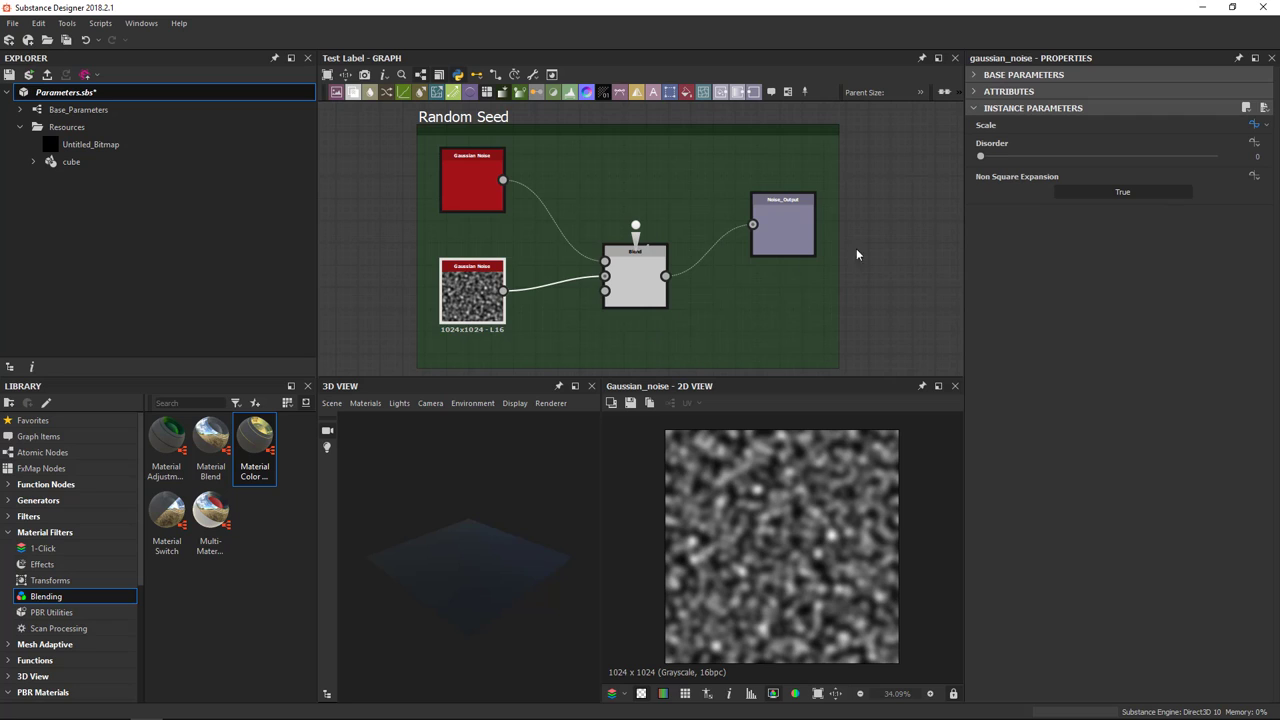
click(902, 223)
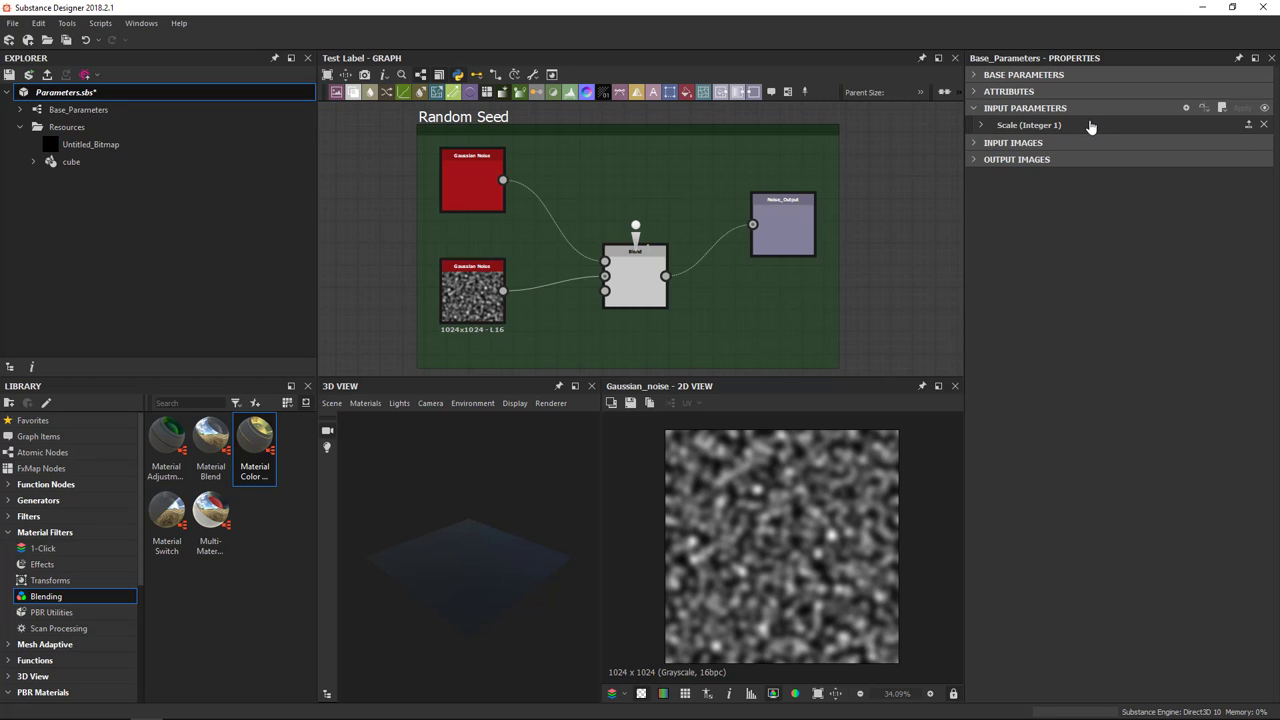
List Image_Input (Grayscale) under Input Images and bring the Resolution frame into view
click(973, 144)
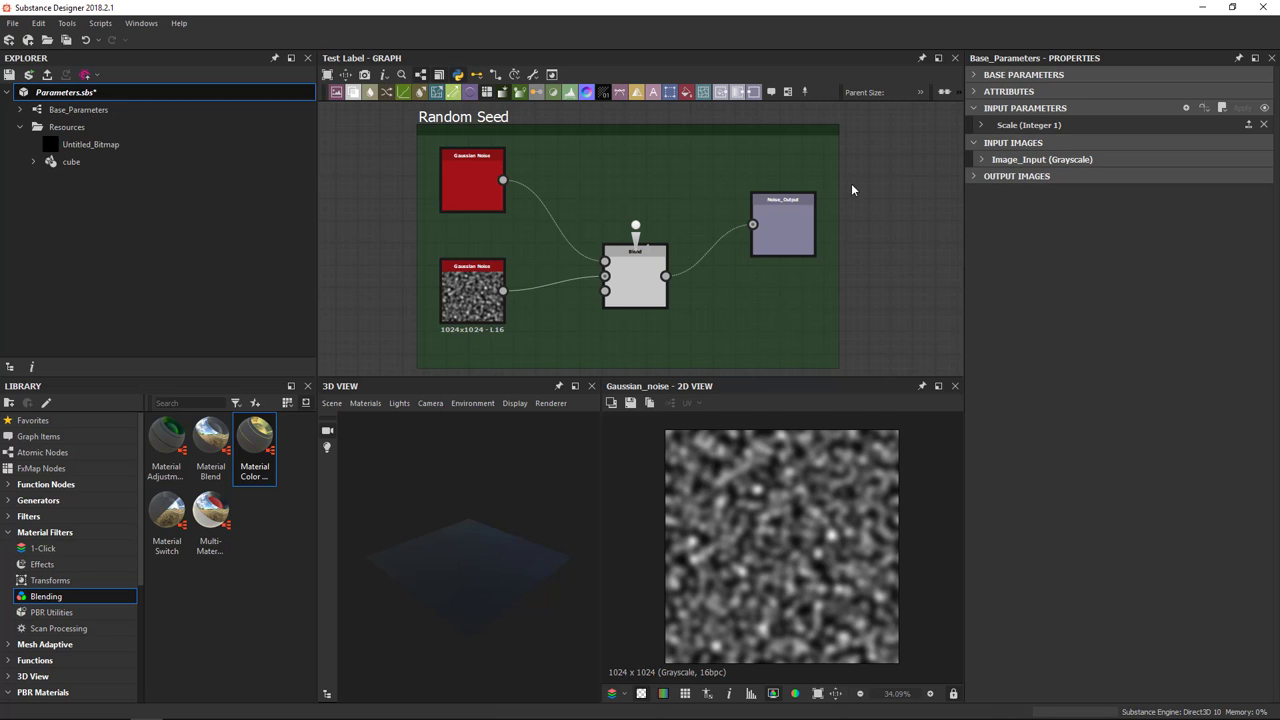
scroll(851, 183, down, 3)
scroll(826, 203, down, 3)
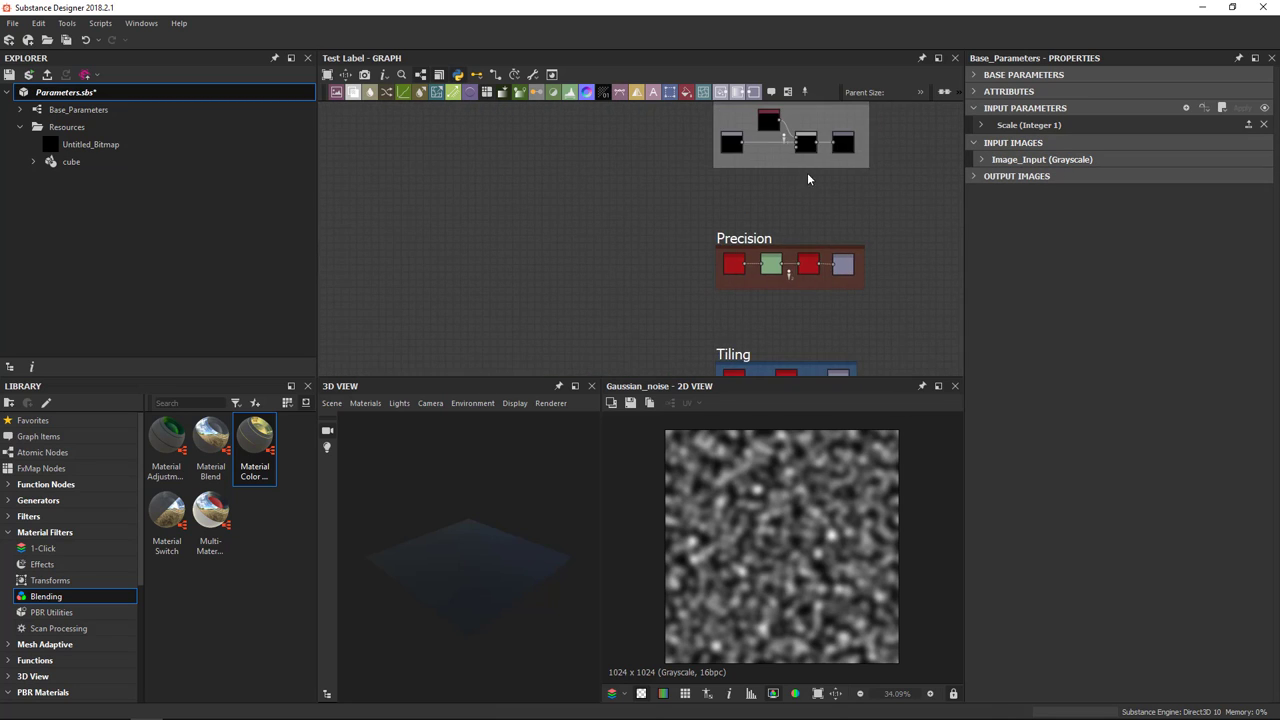
middle_drag(808, 178, 764, 248)
scroll(764, 248, up, 4)
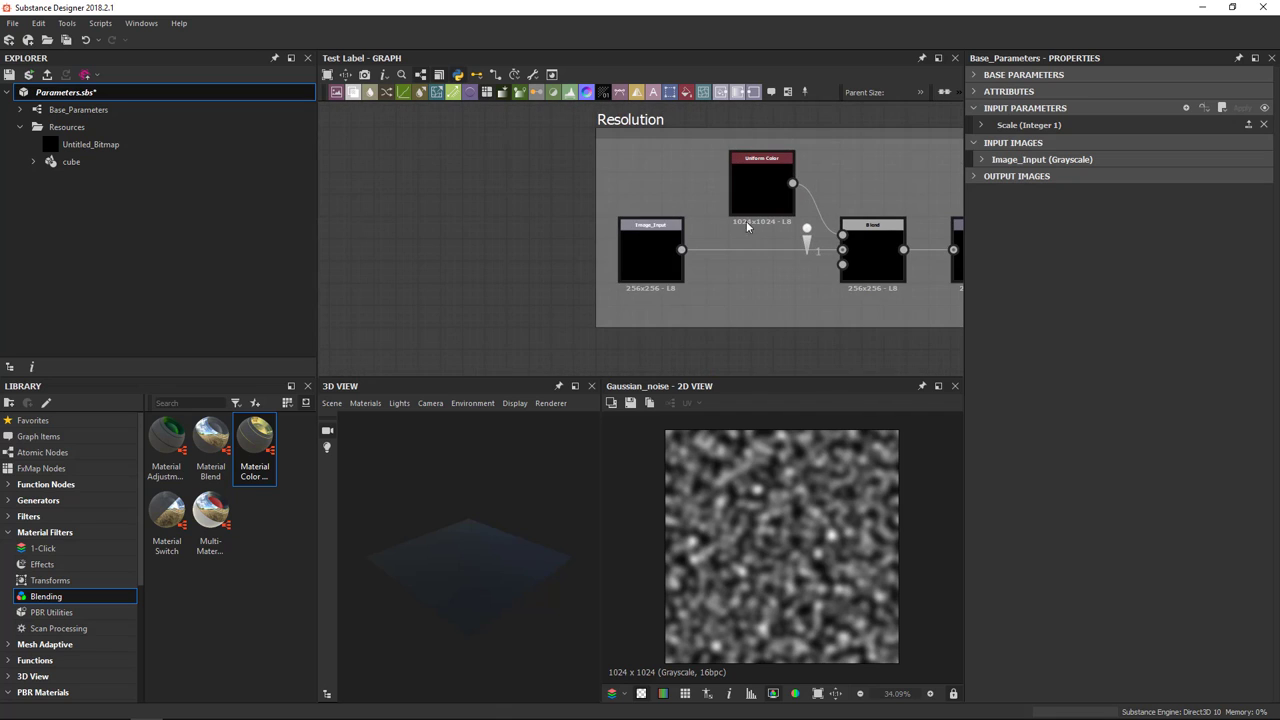
List the Blend, Precision, Tiling and Noise output images, each collapsed, with Blend_Output in view
click(975, 177)
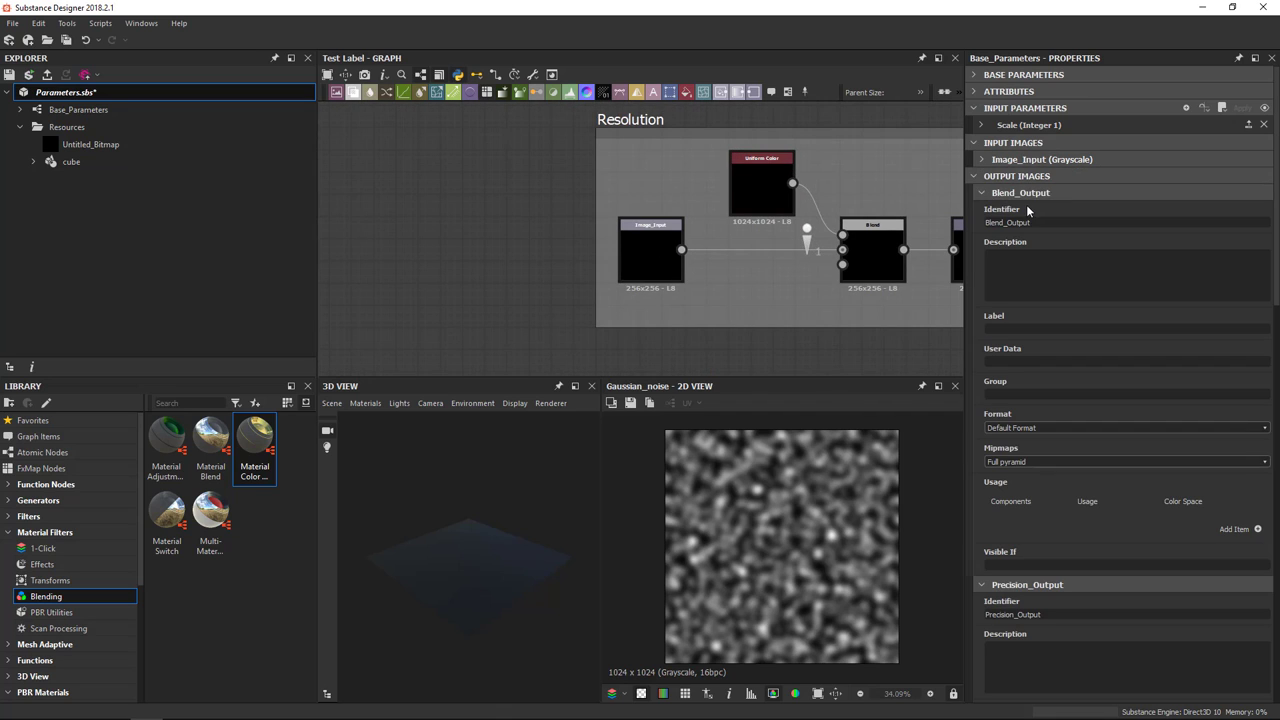
click(981, 193)
click(983, 211)
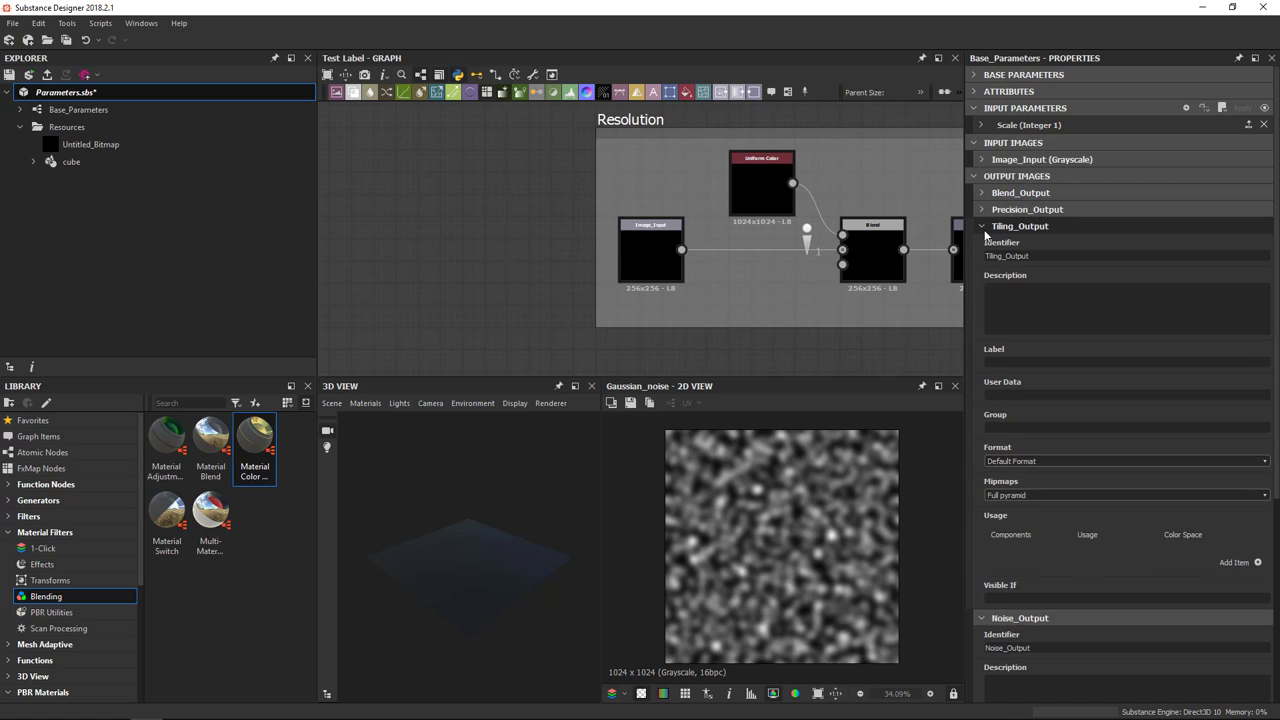
click(984, 229)
click(983, 244)
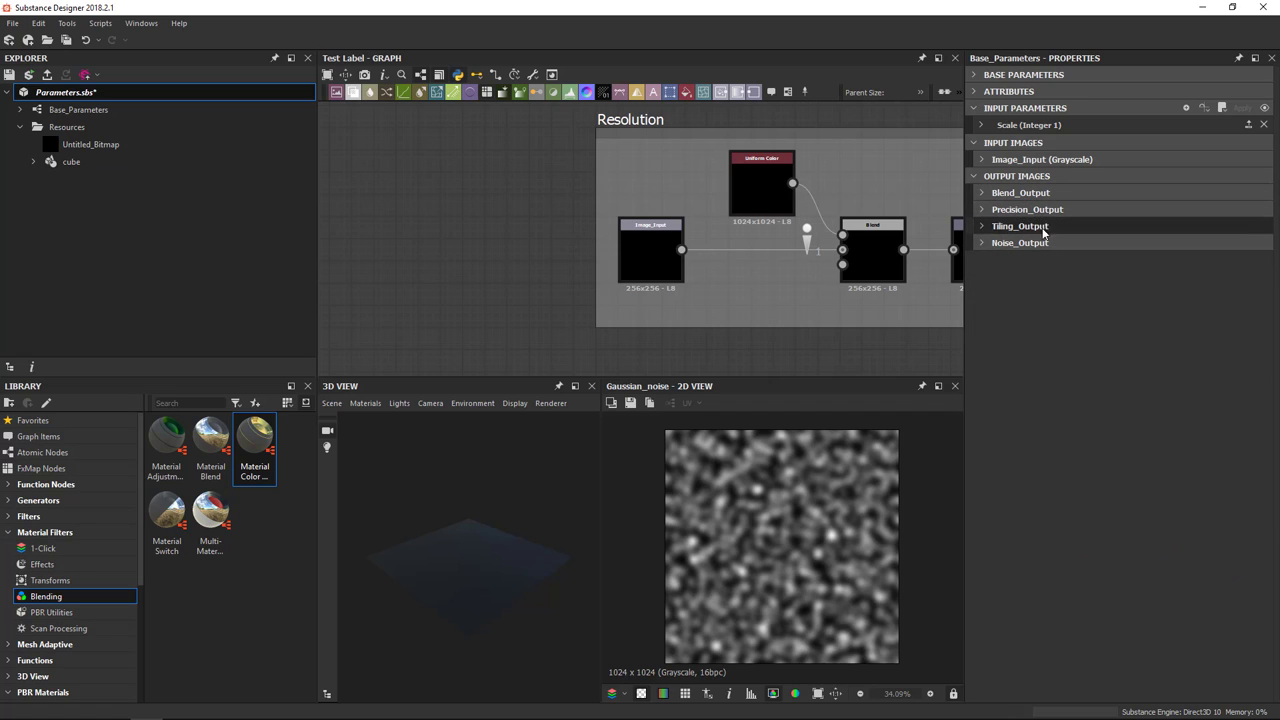
middle_drag(909, 298, 630, 312)
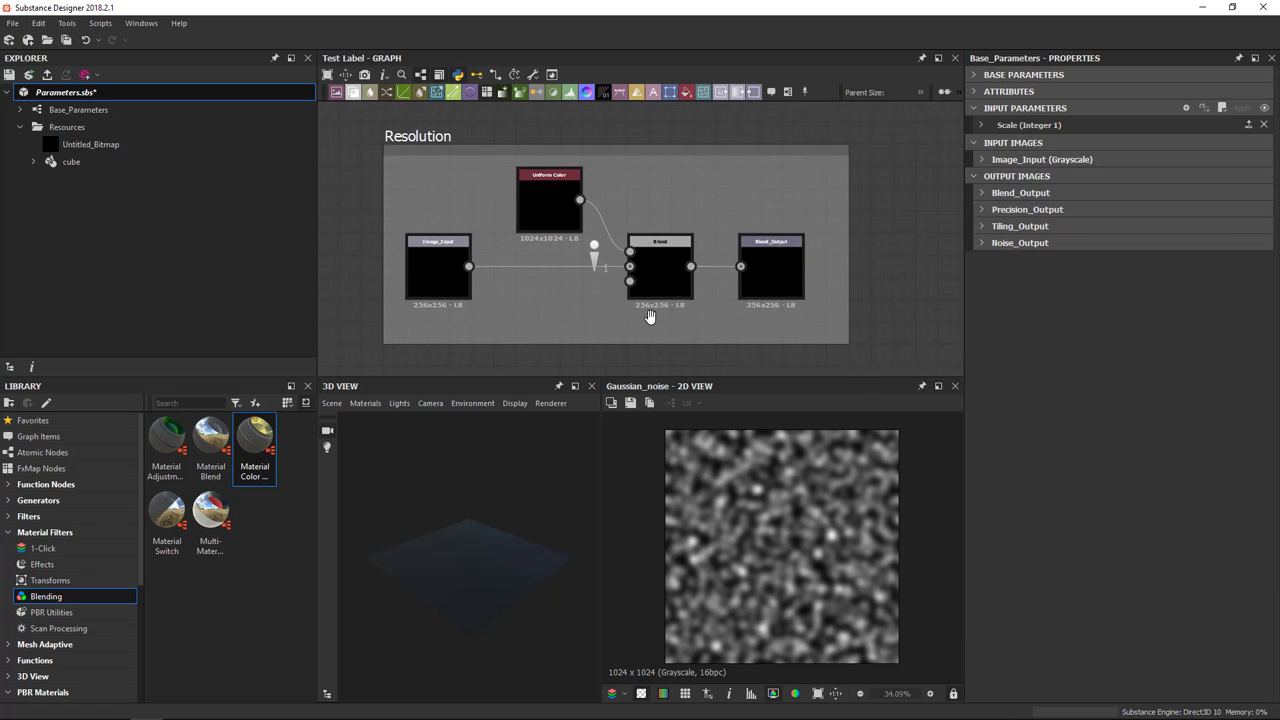
scroll(666, 298, down, 1)
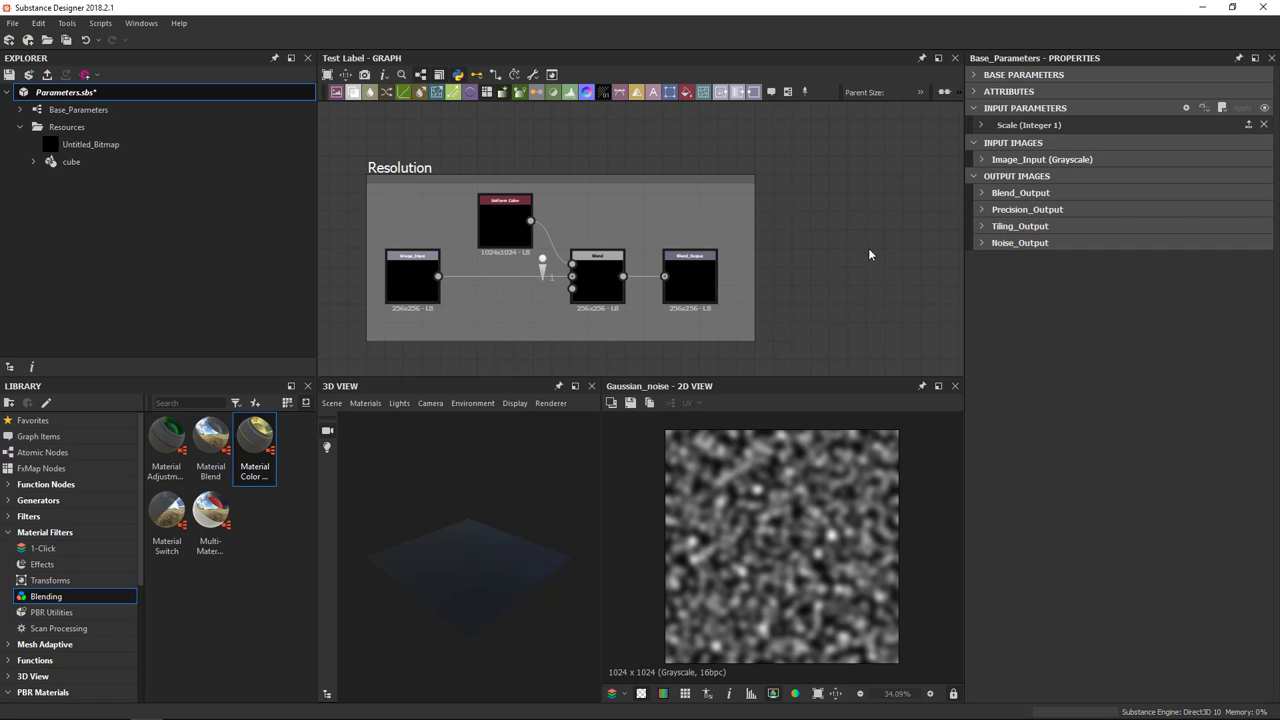
Add an RGBA usage entry set to baseColor on the Blend_Output node
click(694, 282)
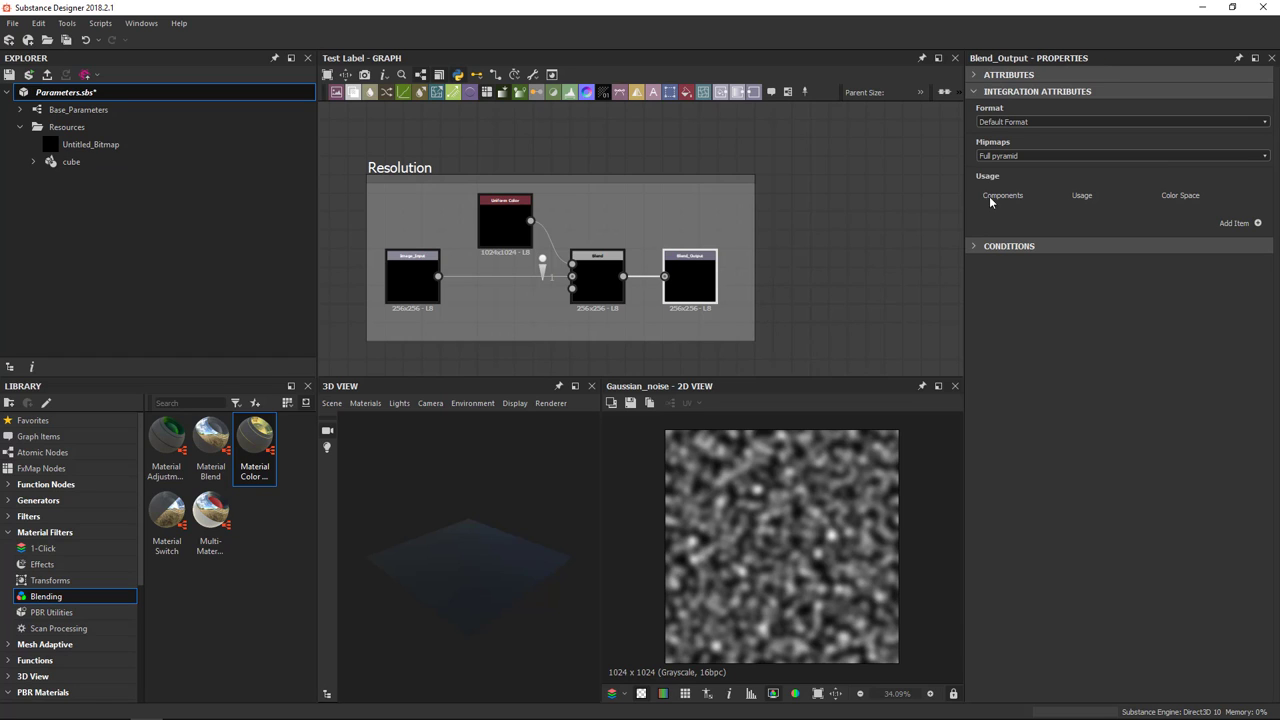
click(1000, 77)
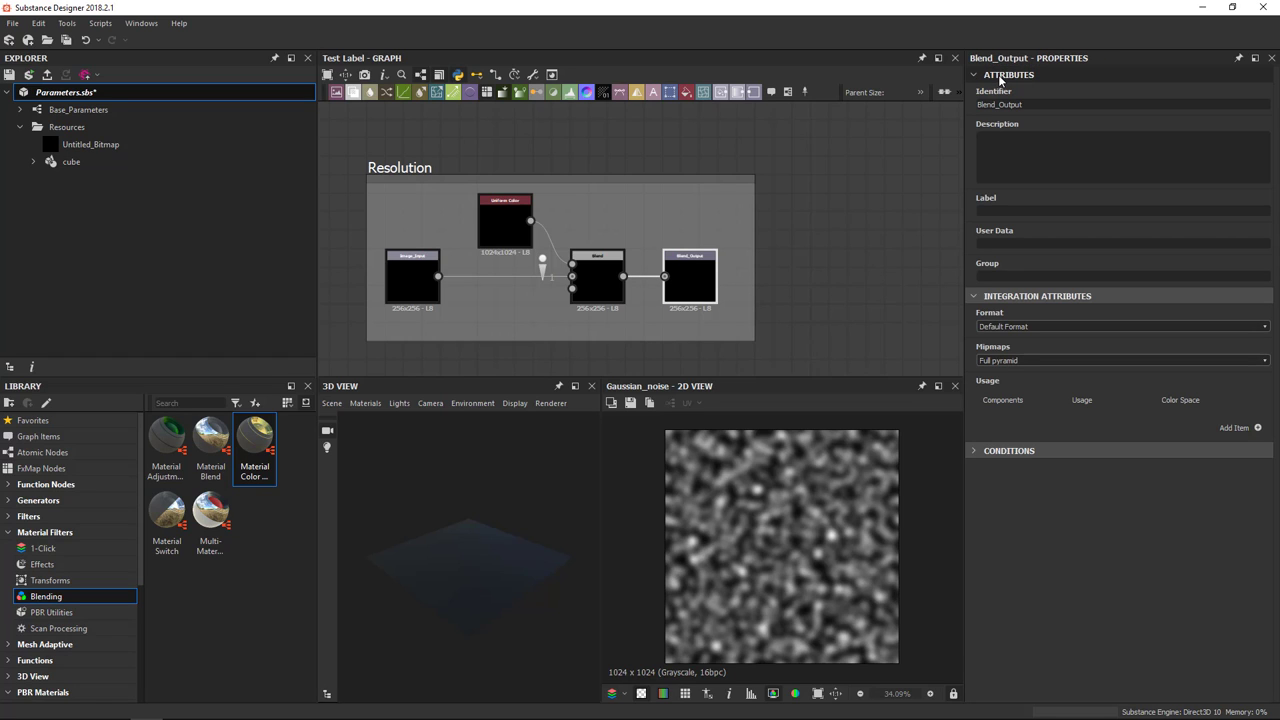
click(1000, 77)
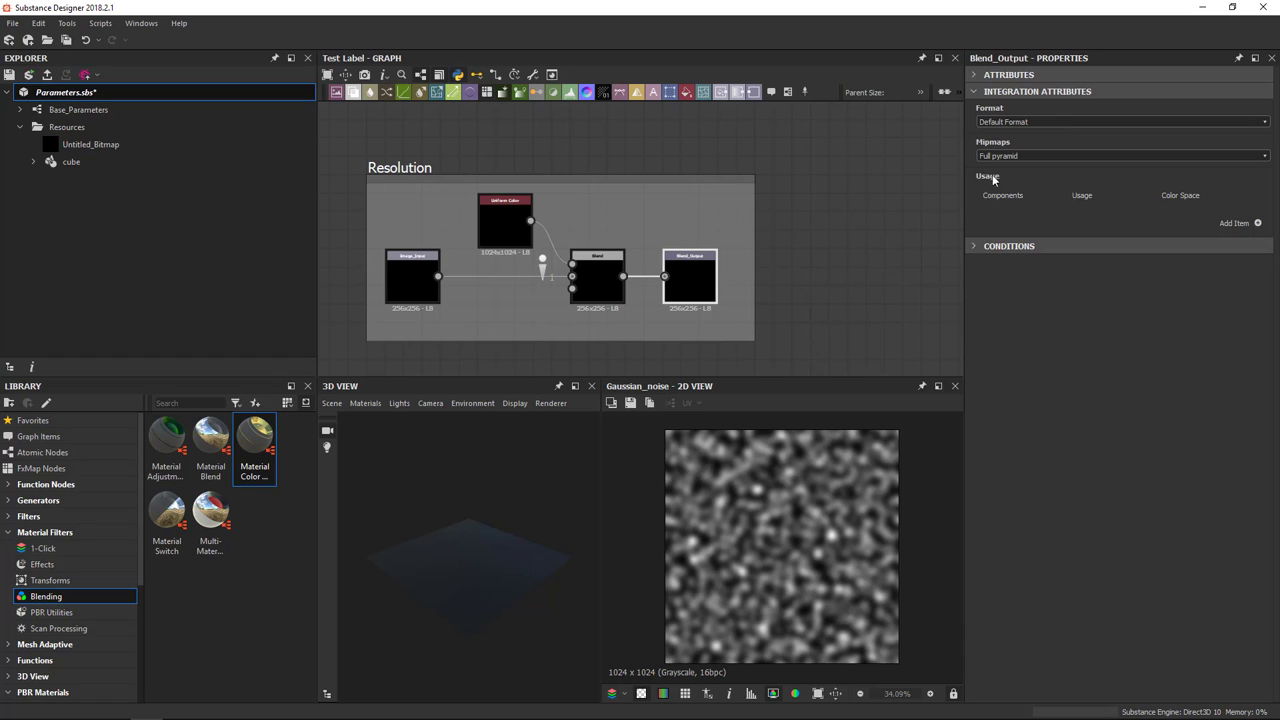
click(1259, 223)
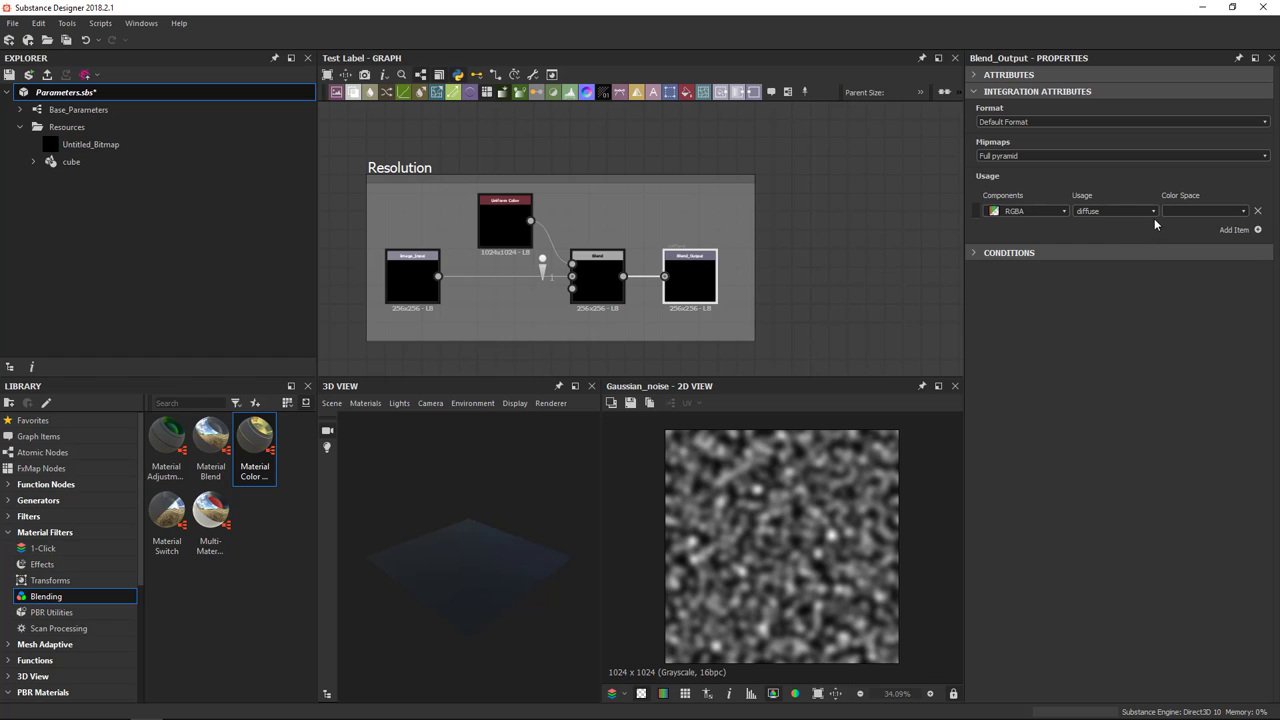
click(1154, 211)
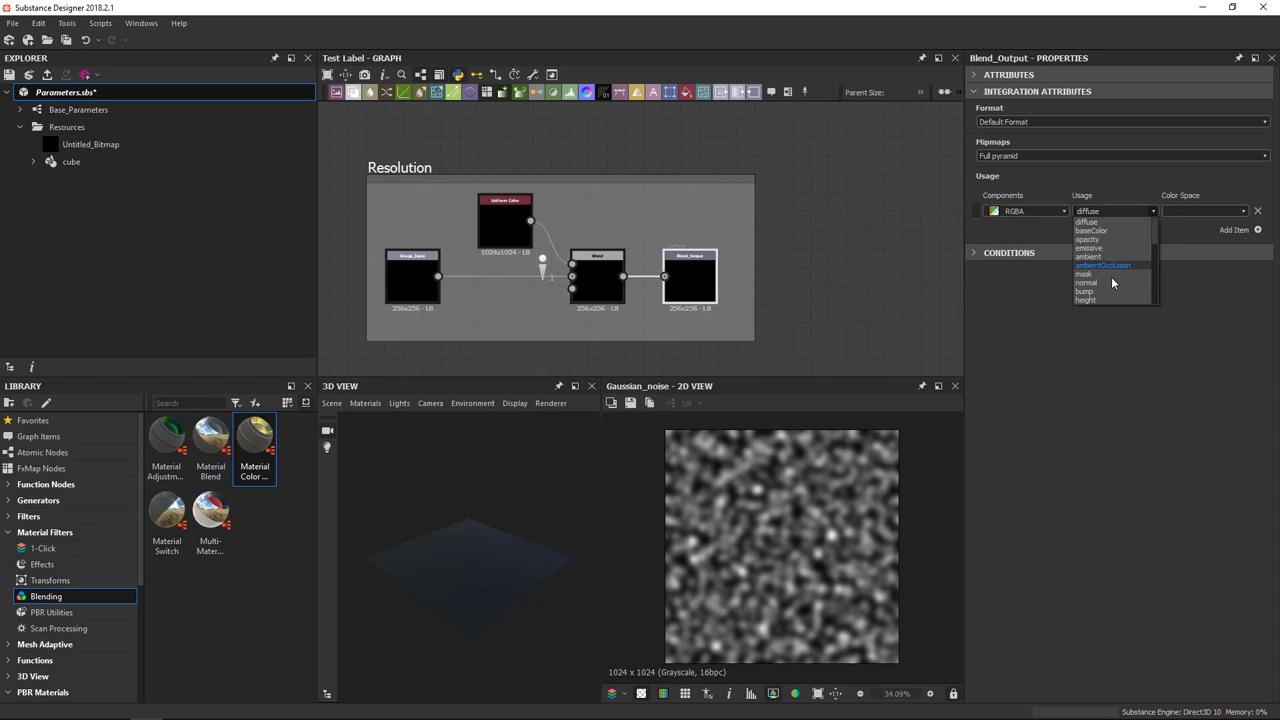
click(1106, 231)
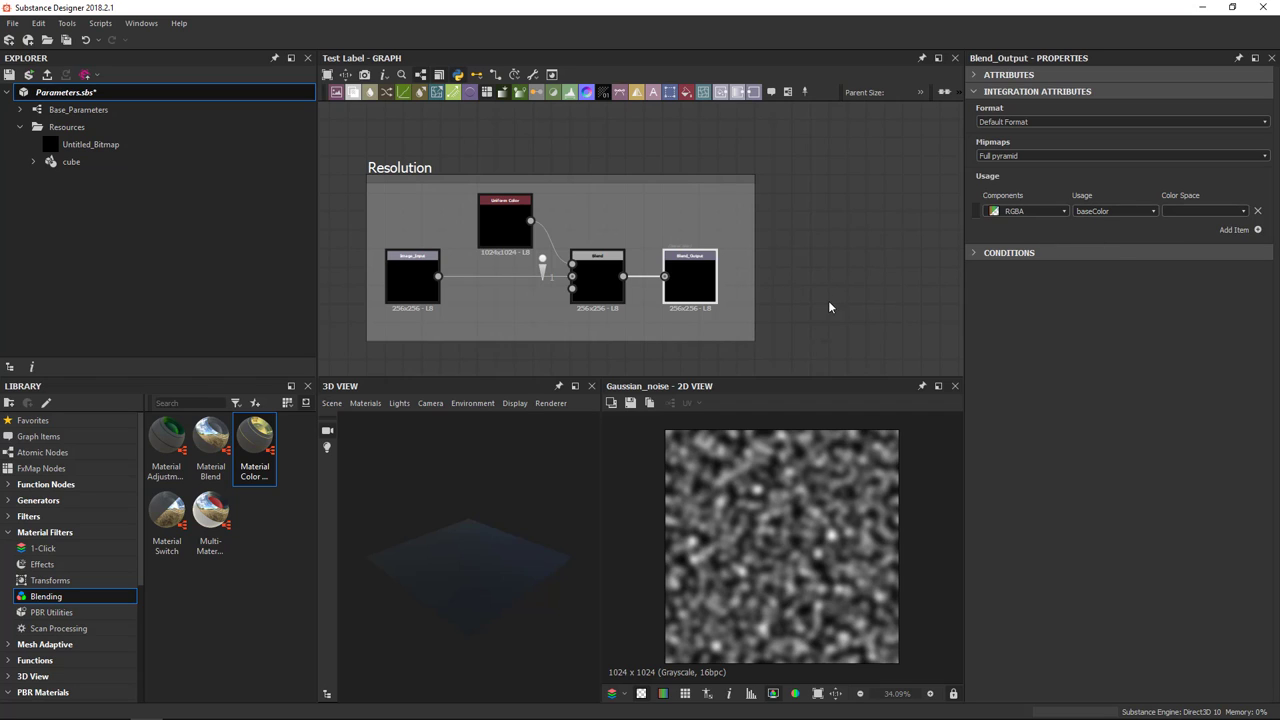
right_click(810, 270)
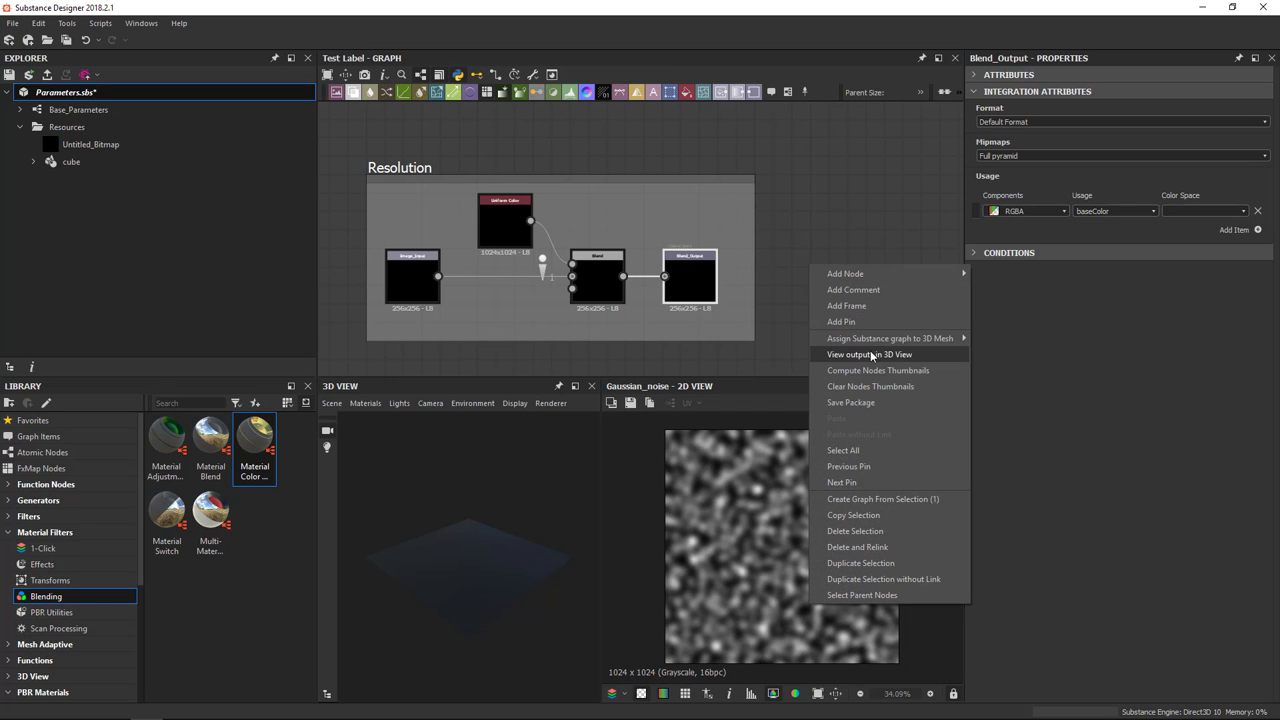
Check Image_Input's diffuse usage, frame the Resolution nodes, and reveal its empty Visible If condition
click(635, 437)
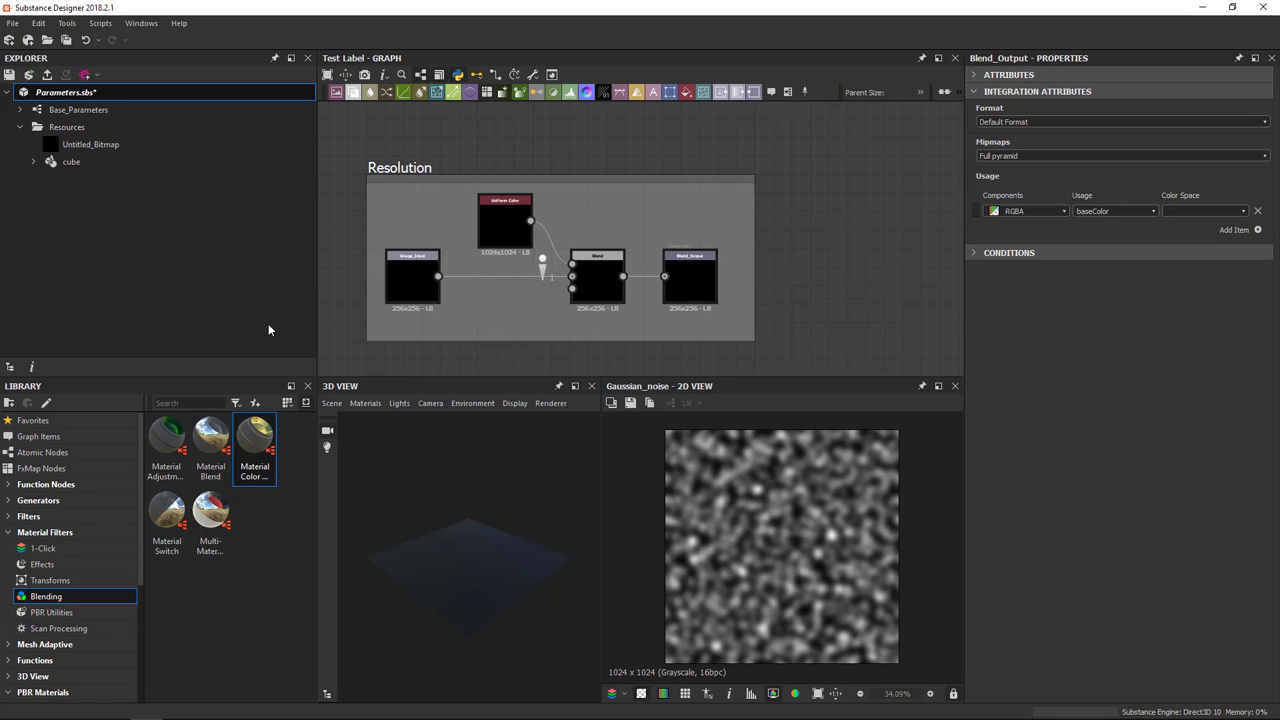
click(410, 281)
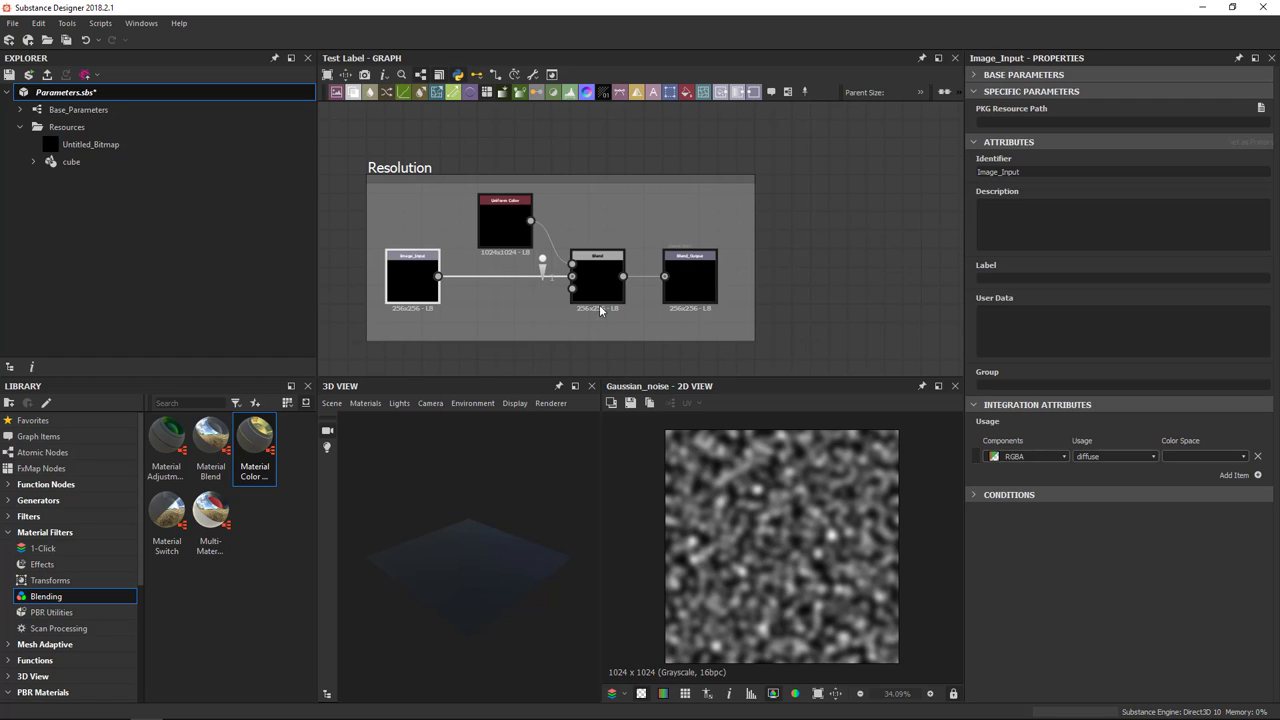
double_click(1109, 456)
key(Return)
key(f)
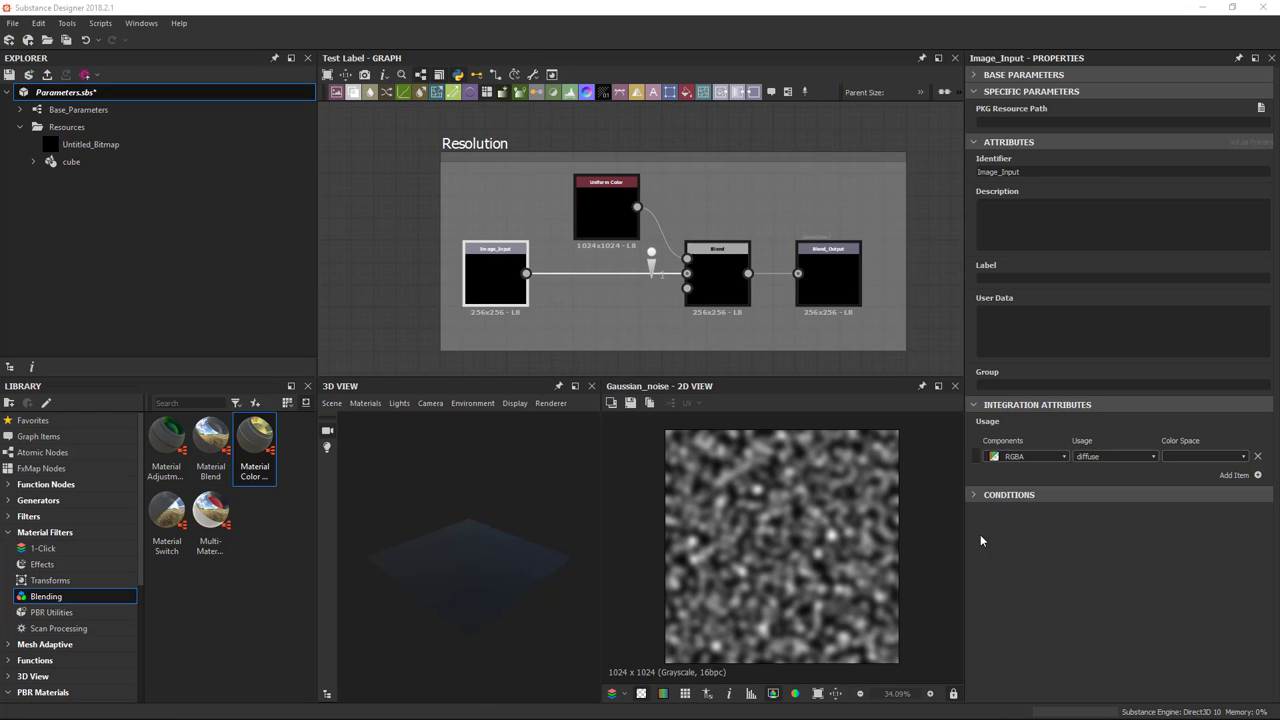
click(968, 492)
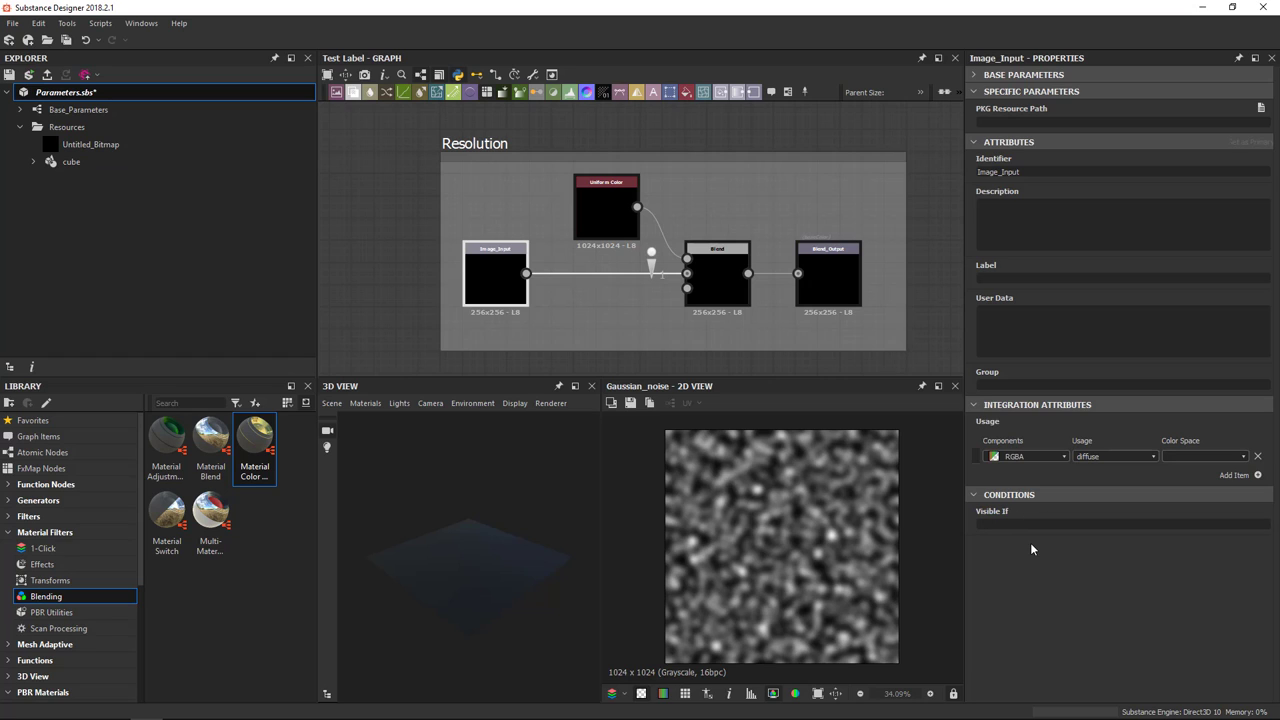
Dismiss the Help menu by clicking in the 2D view, leaving no node selected
click(179, 23)
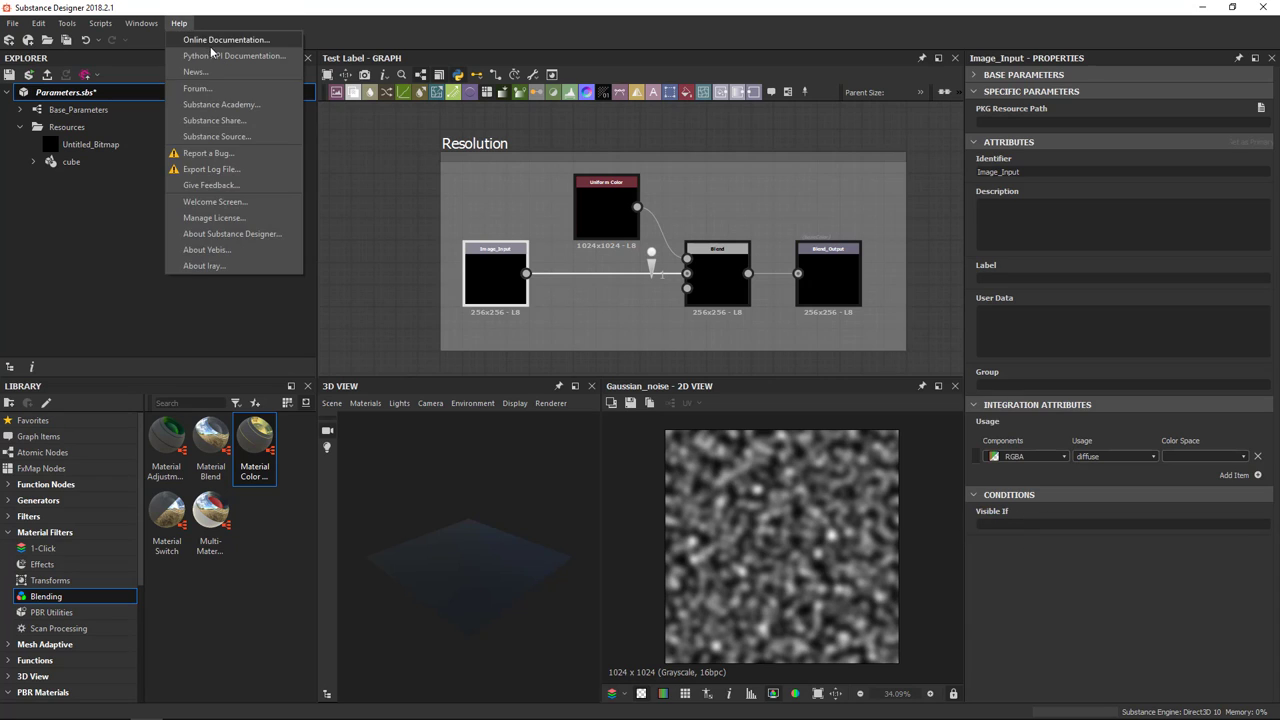
click(387, 227)
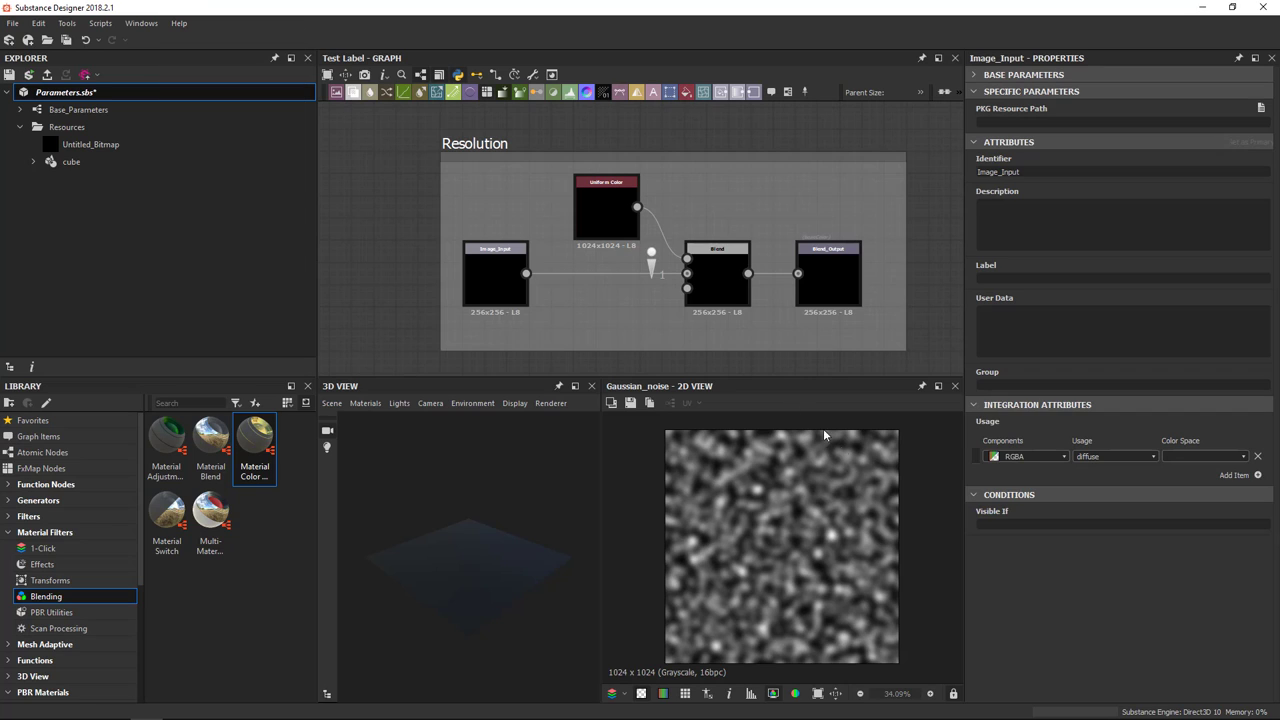